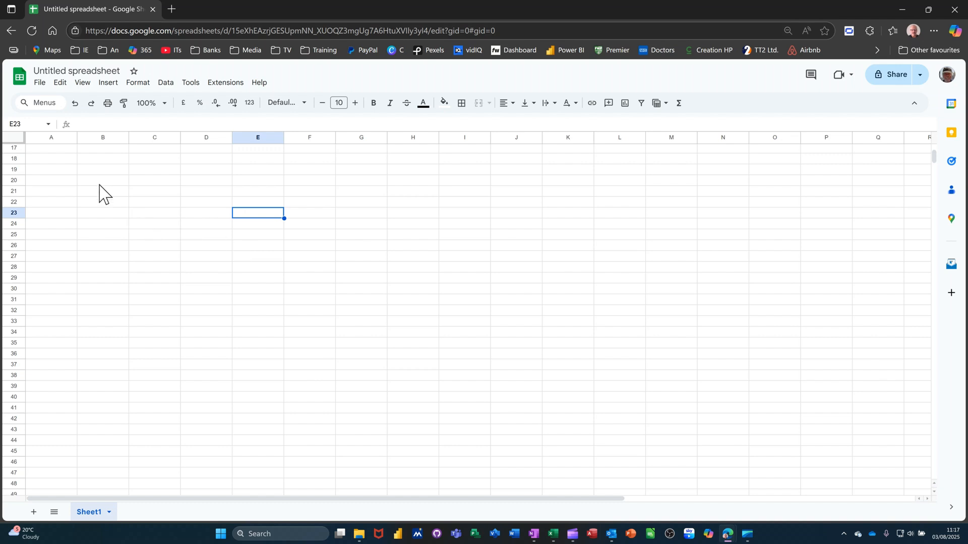
# Enter the label "Date" in cell A1 and fill cell A2 with light orange.
pyautogui.scroll(5, 73, 217)
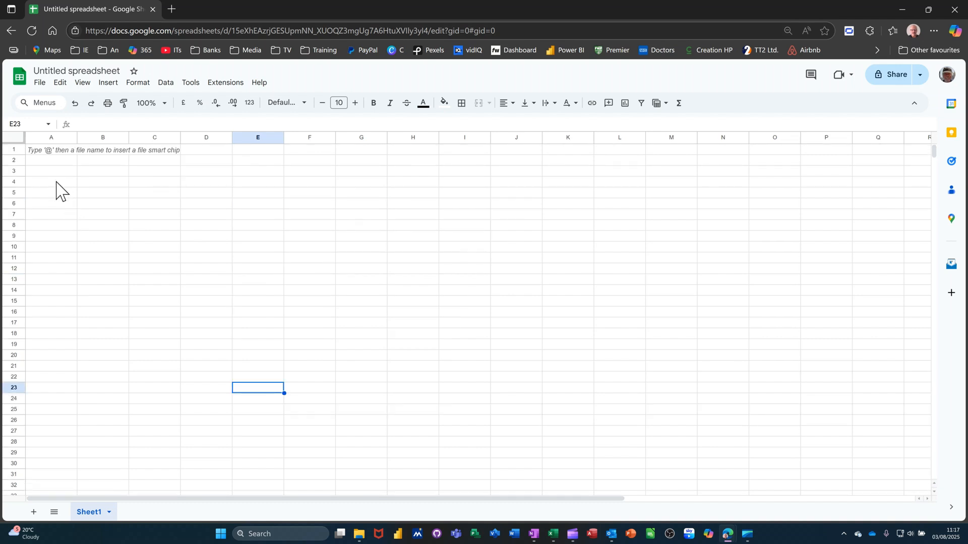
pyautogui.click(48, 158)
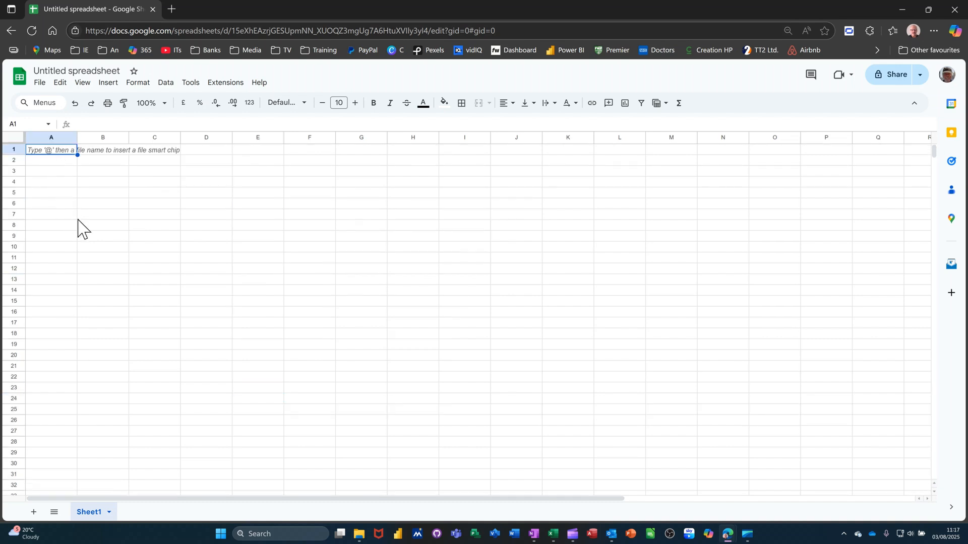
pyautogui.write('Date')
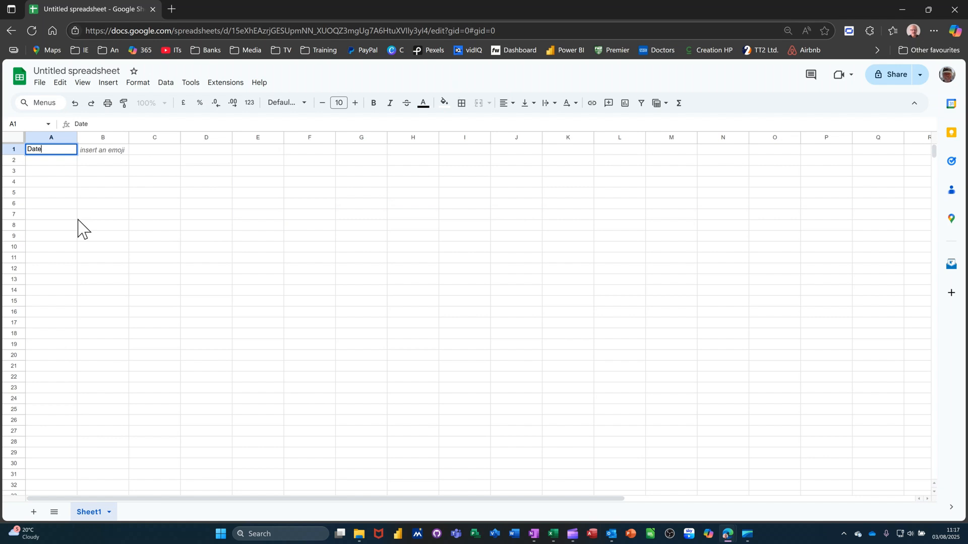
pyautogui.press('Return')
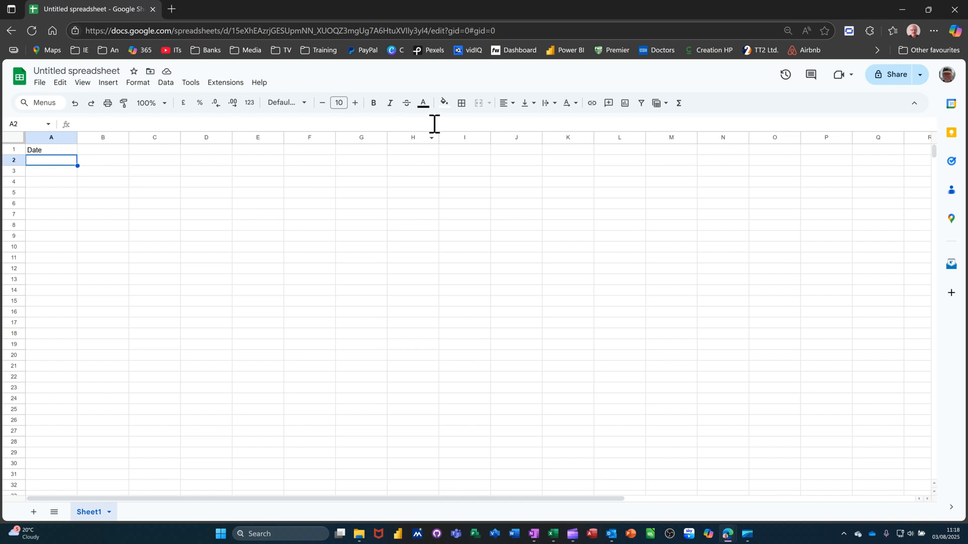
pyautogui.click(452, 107)
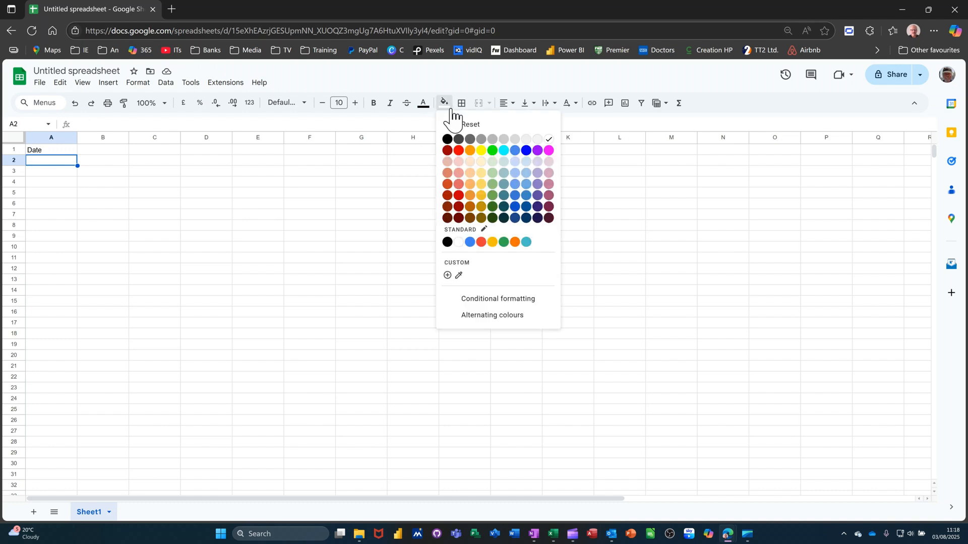
pyautogui.click(470, 185)
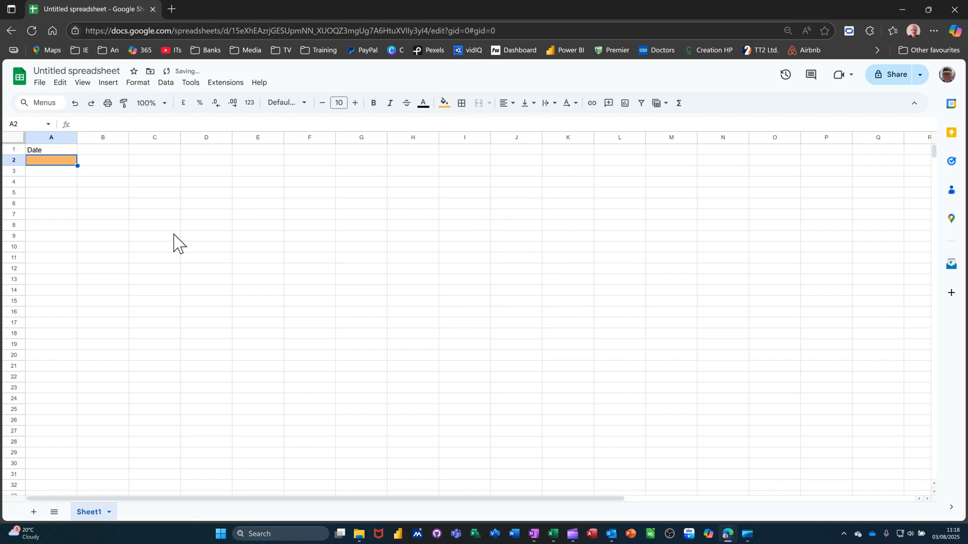
# Enter the column headings Trainer, Course, Room and Booked in cells B2 to E2.
pyautogui.click(101, 162)
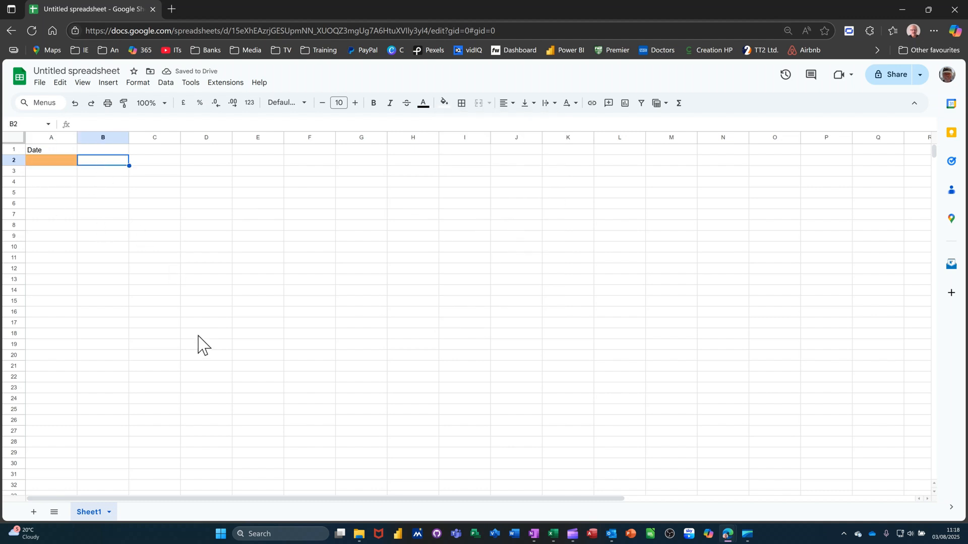
pyautogui.write('Trainer')
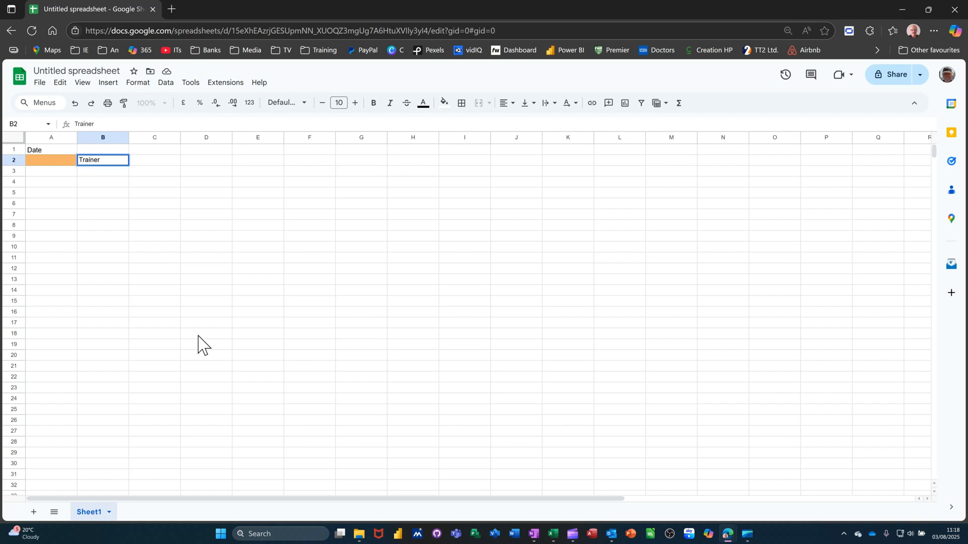
pyautogui.press('Tab')
pyautogui.write('Cour')
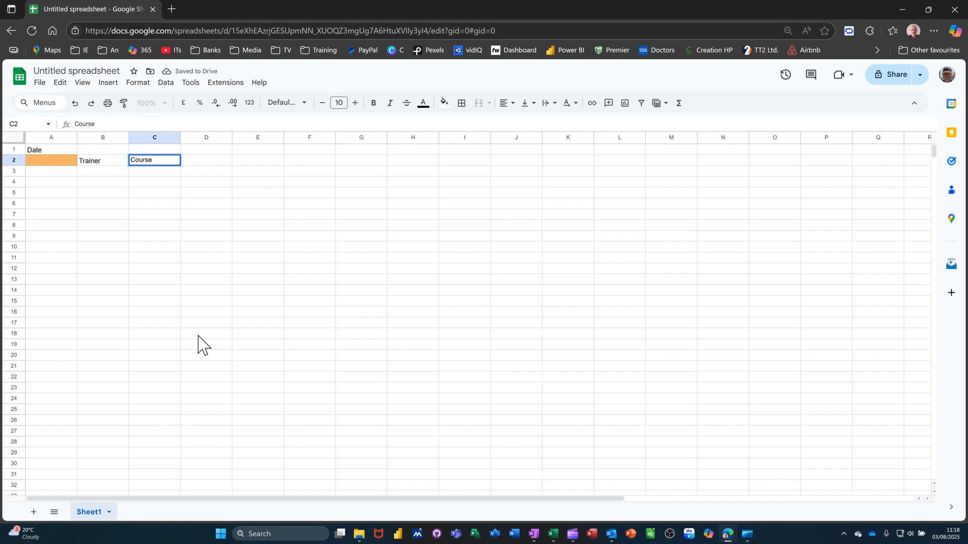
pyautogui.press('Tab')
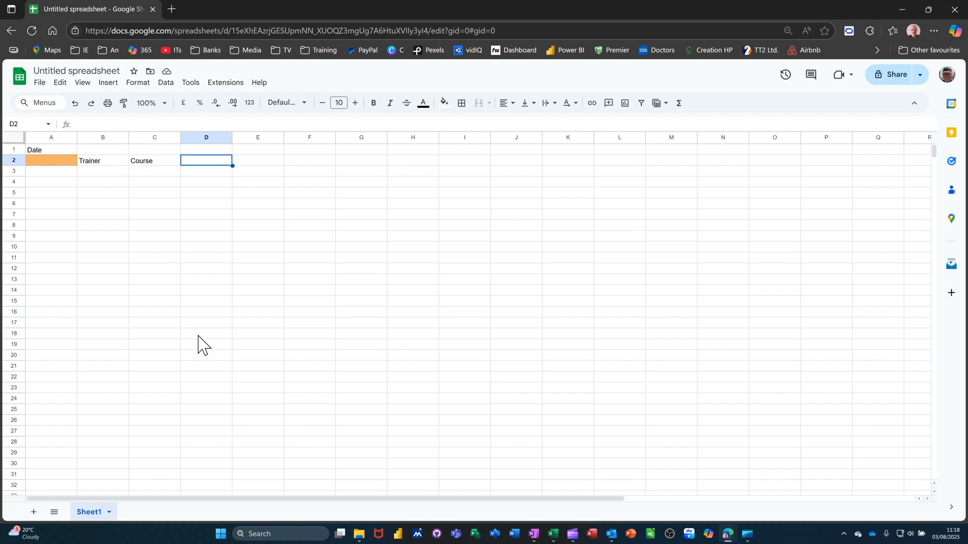
pyautogui.write('Room')
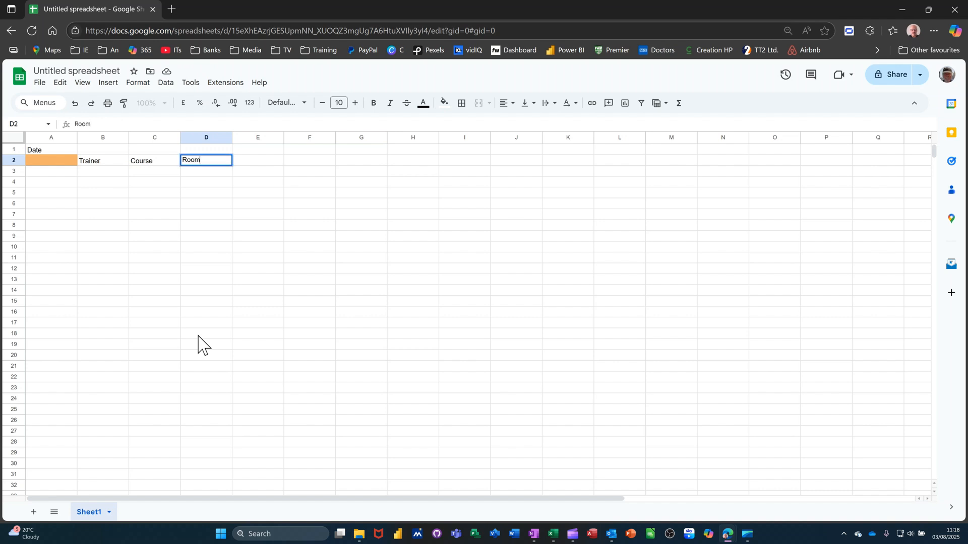
pyautogui.press('Tab')
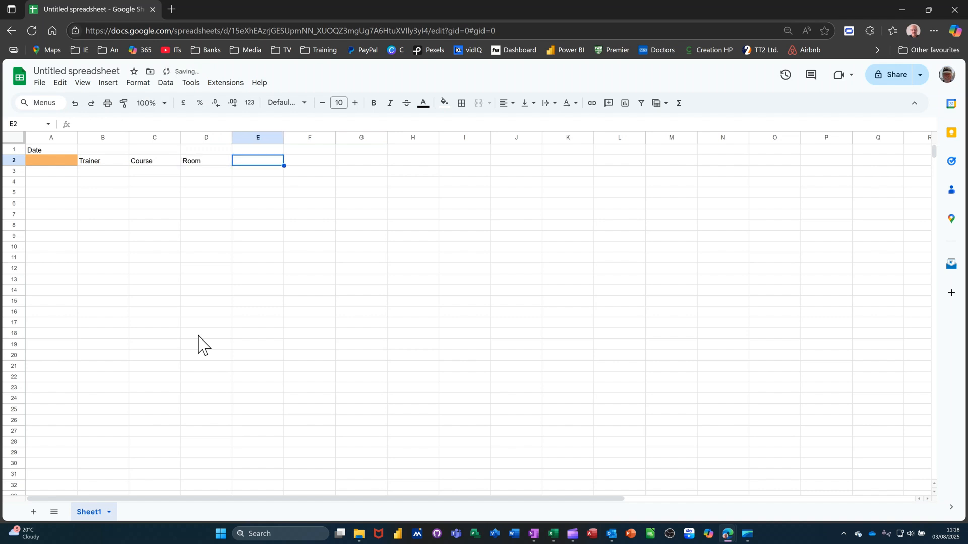
pyautogui.write('Boo')
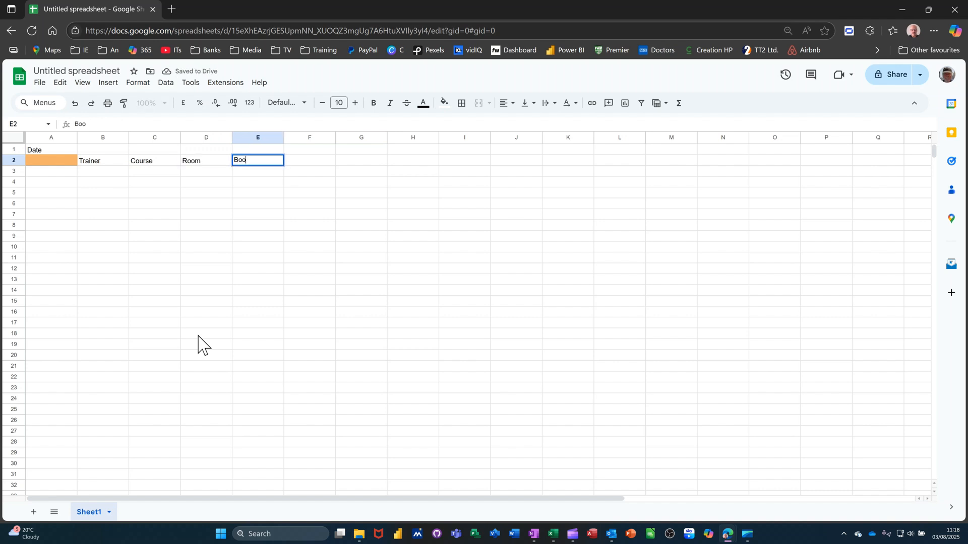
pyautogui.write('ked')
pyautogui.press('Tab')
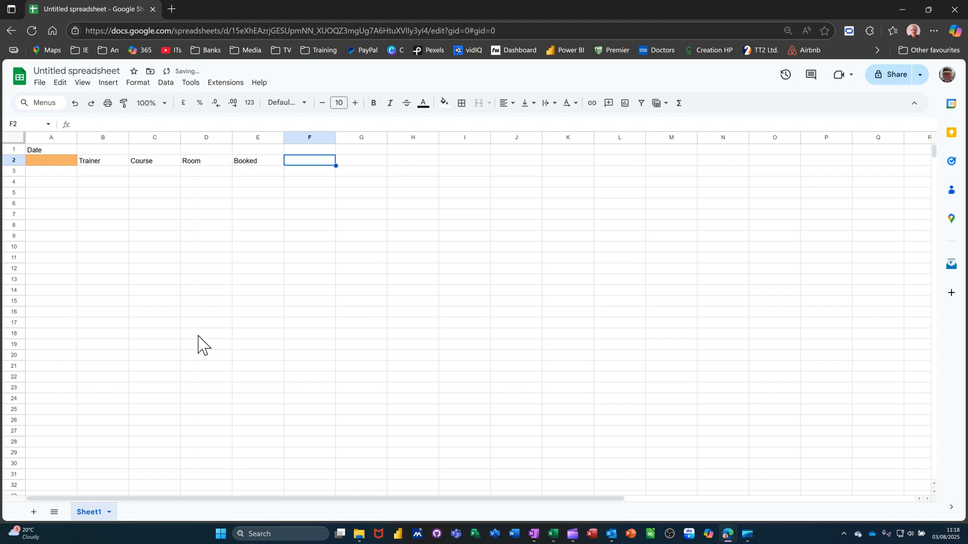
# Continue the row 2 headings with Space, Capacity and % Fill in cells F2 to H2.
pyautogui.write('Space')
pyautogui.press('Tab')
pyautogui.write('C')
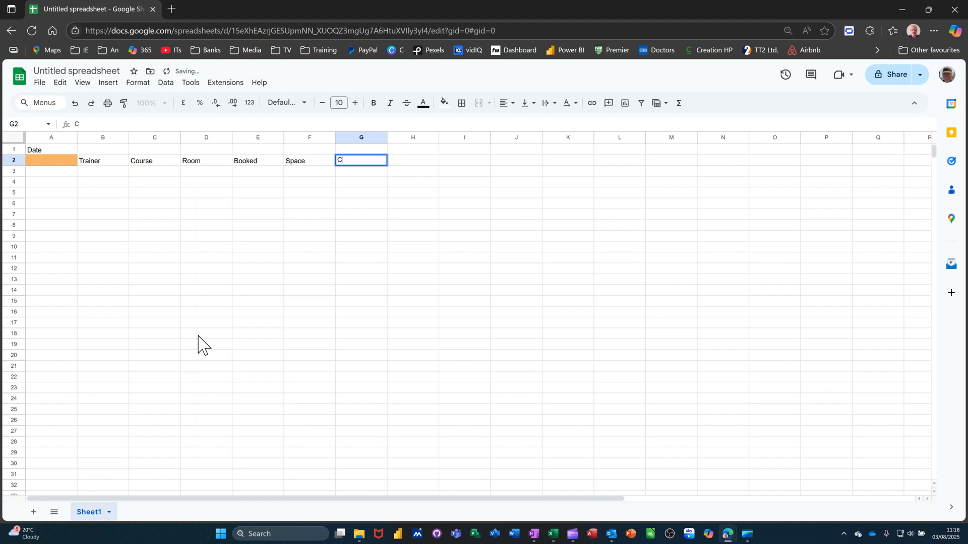
pyautogui.write('apacity')
pyautogui.press('Tab')
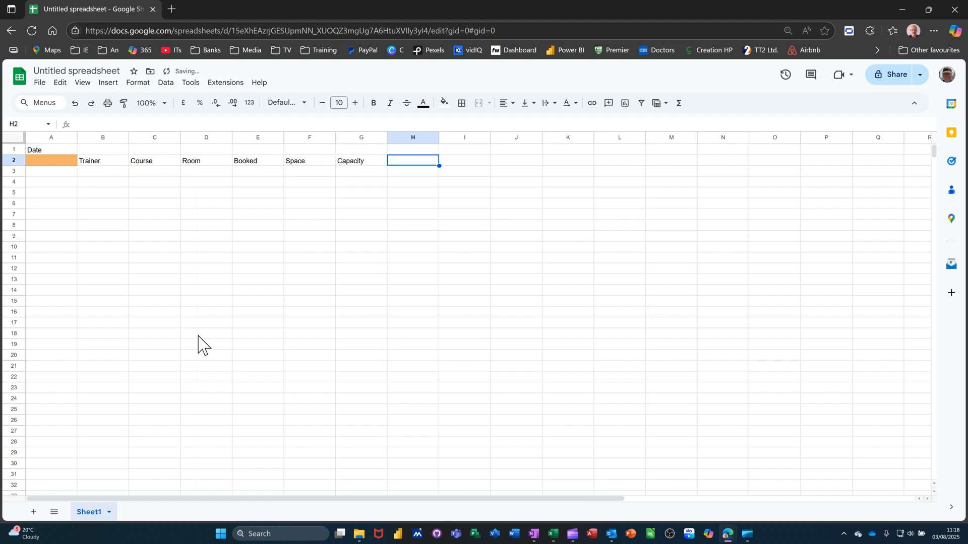
pyautogui.write('% Fi')
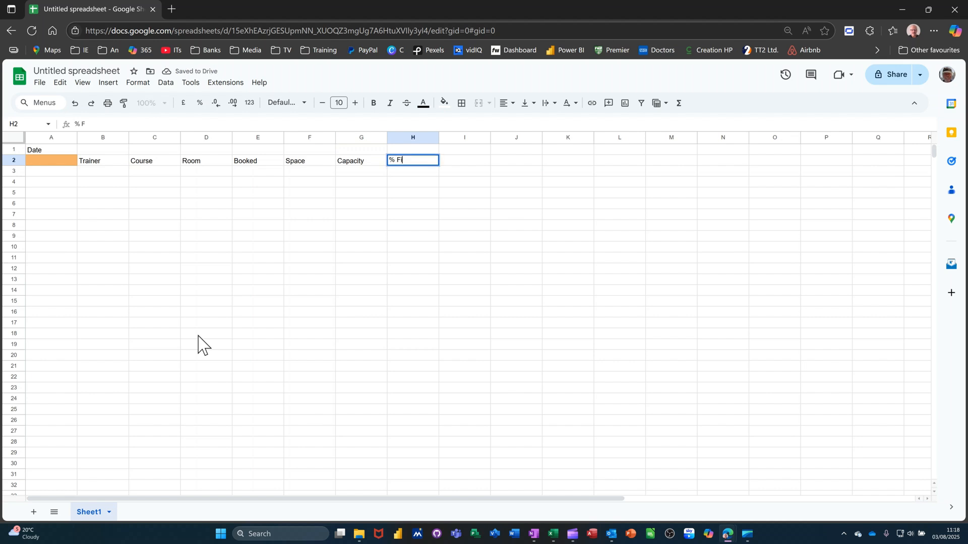
pyautogui.write('ll')
pyautogui.press('Tab')
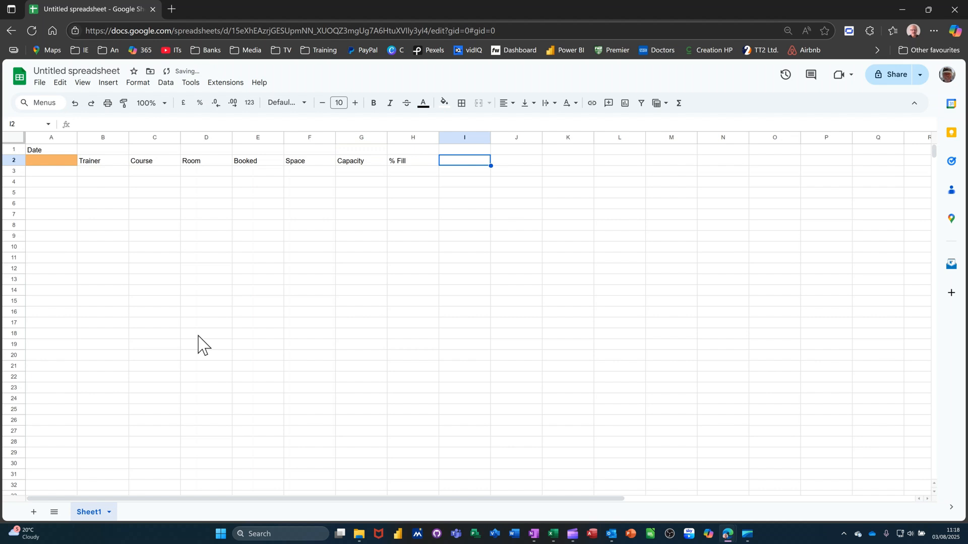
# Add the headings Delegates and Revenue in cells I2 and J2.
pyautogui.write('De')
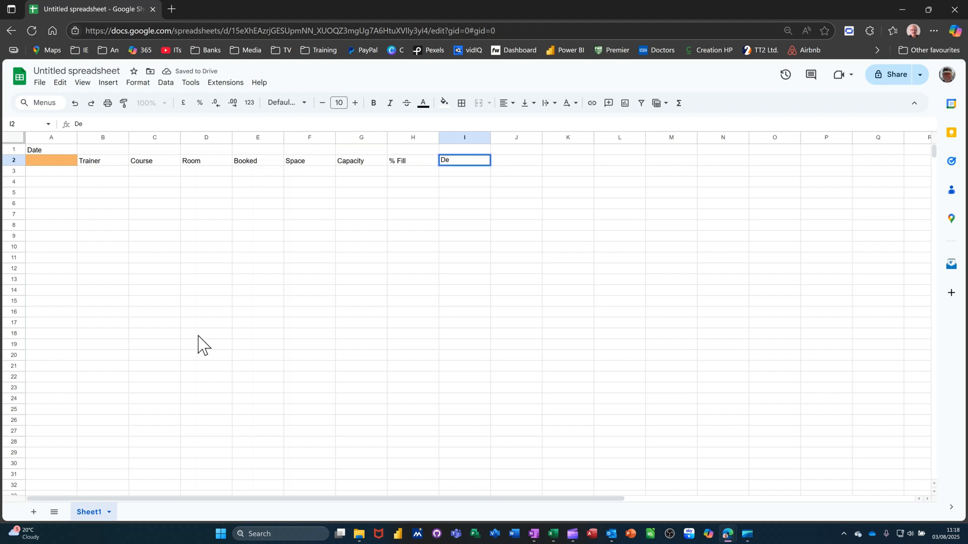
pyautogui.write('legates')
pyautogui.press('Tab')
pyautogui.write('Rev')
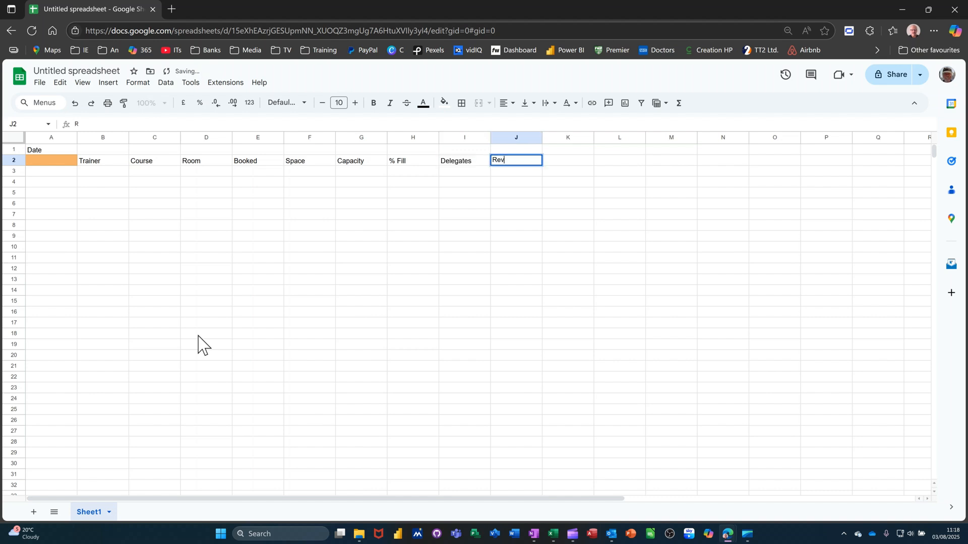
pyautogui.write('enue')
pyautogui.press('Tab')
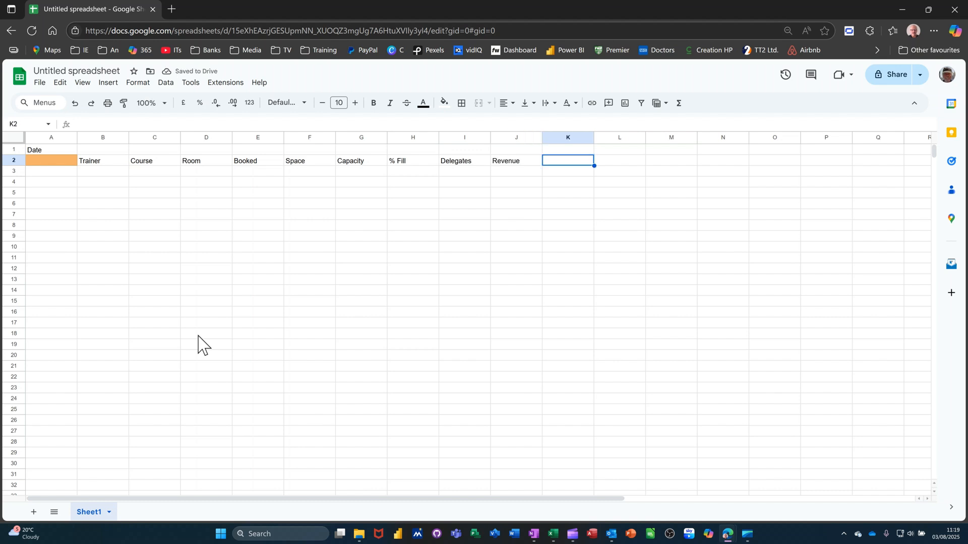
# Complete the heading row with PO, Invoice and Confirmed in cells K2 to M2.
pyautogui.write('PO')
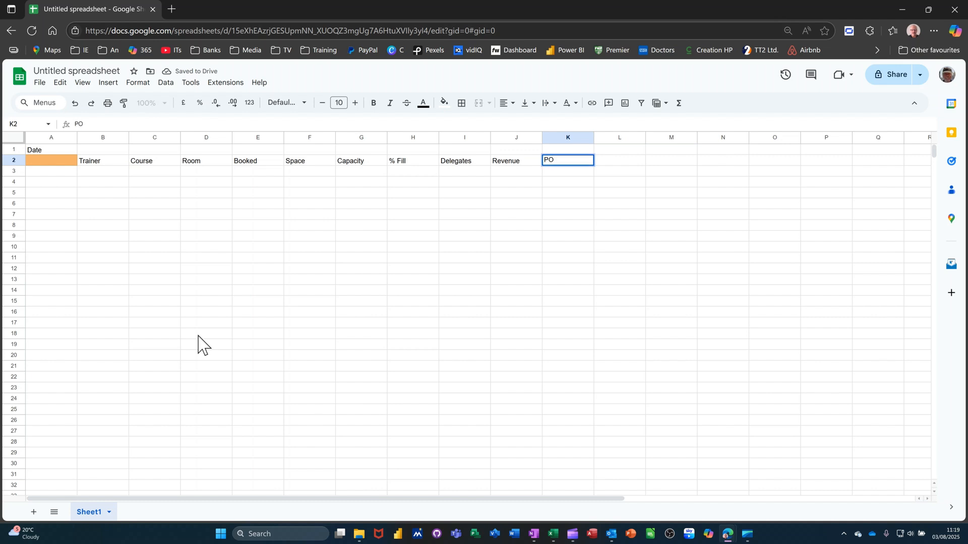
pyautogui.press('Tab')
pyautogui.write('I')
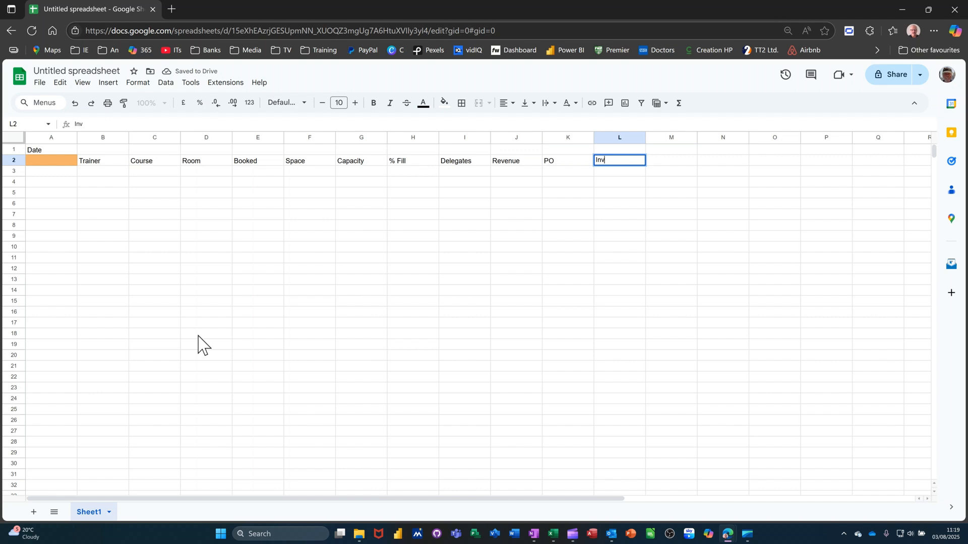
pyautogui.write('nvoice')
pyautogui.press('Tab')
pyautogui.write('C')
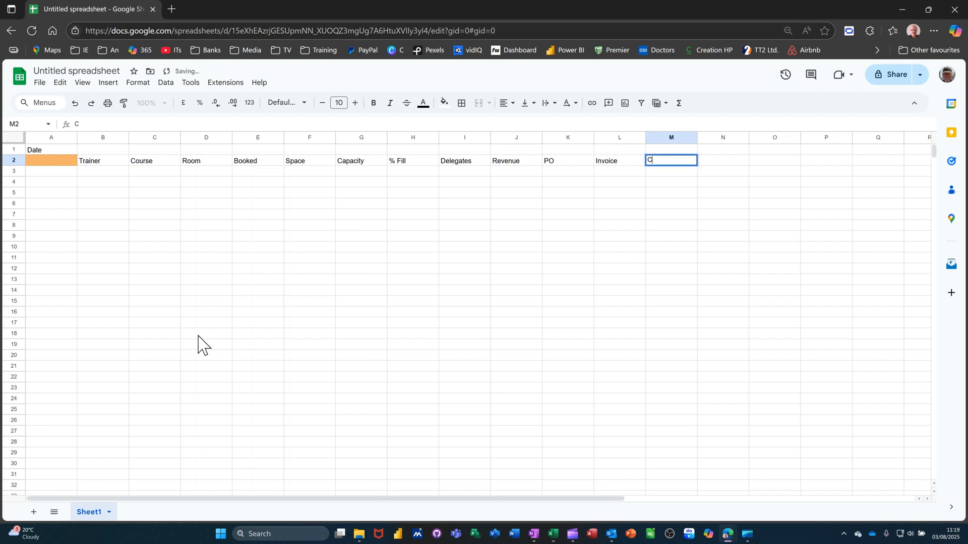
pyautogui.write('onfirmed')
pyautogui.press('Tab')
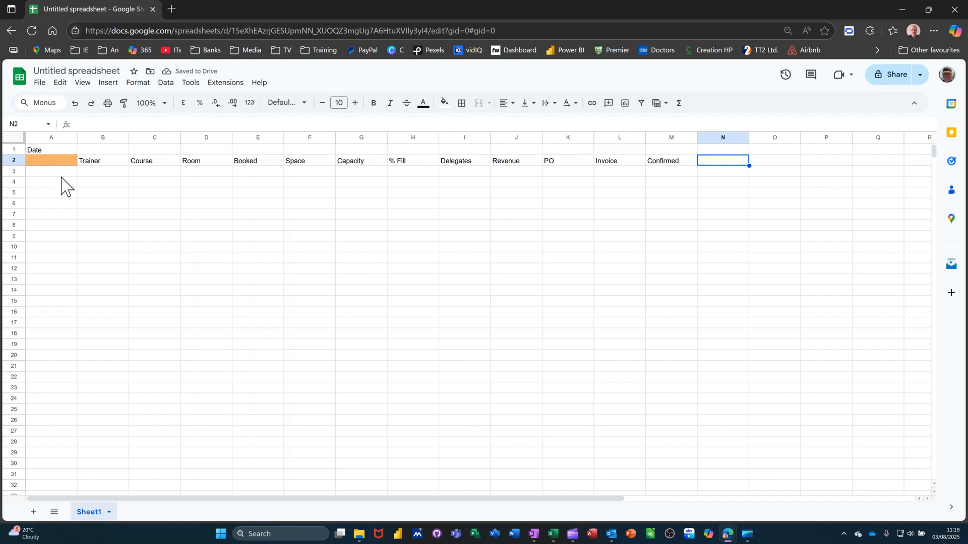
# Merge cells B3:B15 into one cell and fill the merged block across to column H.
pyautogui.click(100, 177)
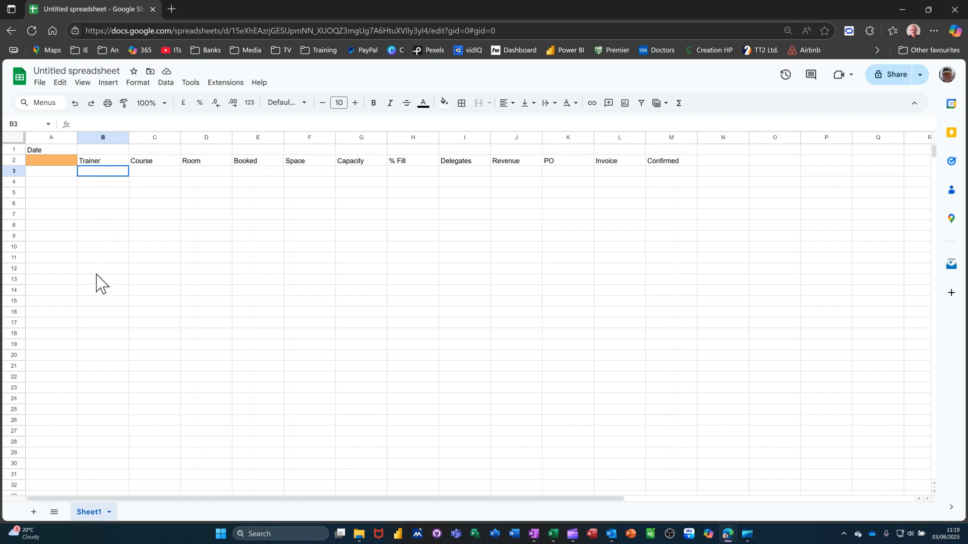
pyautogui.keyDown('shift'); pyautogui.click(95, 292); pyautogui.keyUp('shift')
pyautogui.moveTo(95, 291); pyautogui.dragTo(95, 306)
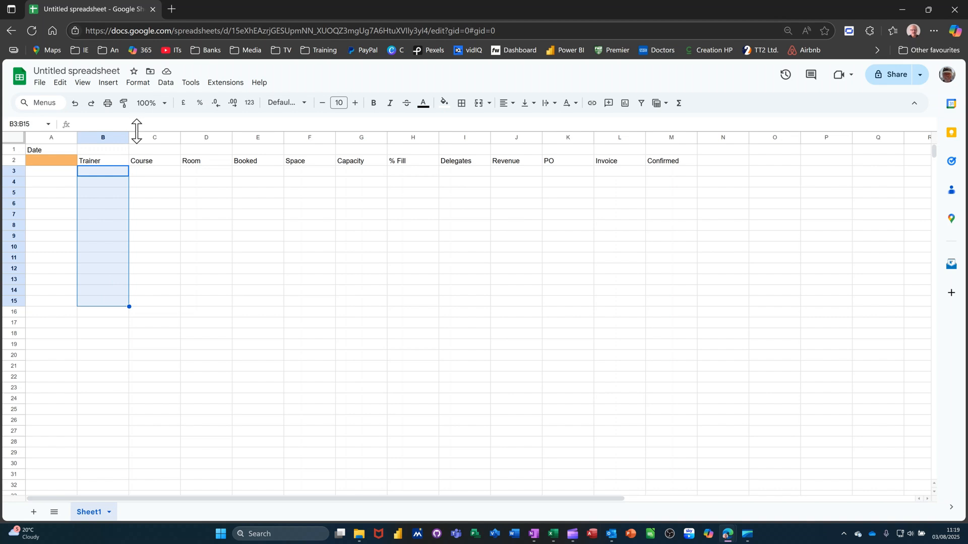
pyautogui.click(134, 87)
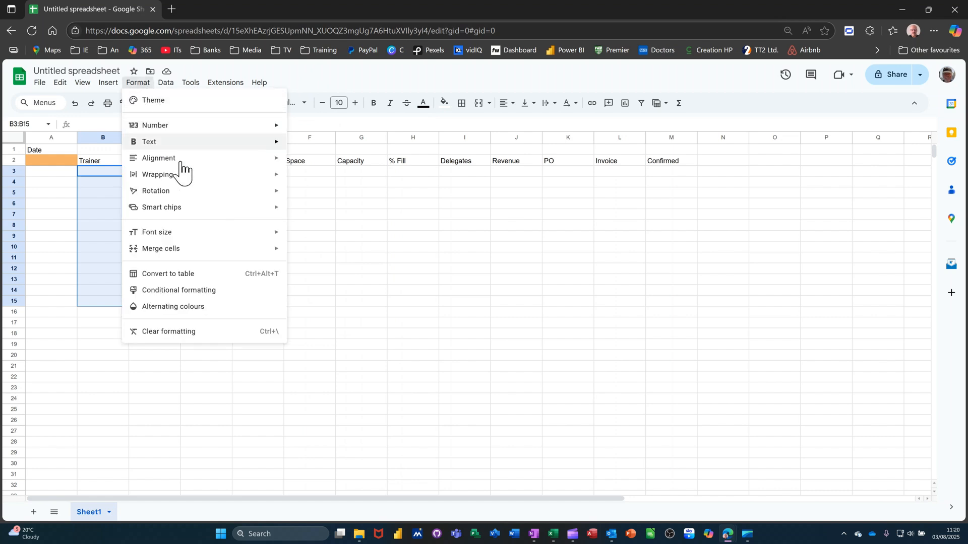
pyautogui.moveTo(190, 247)
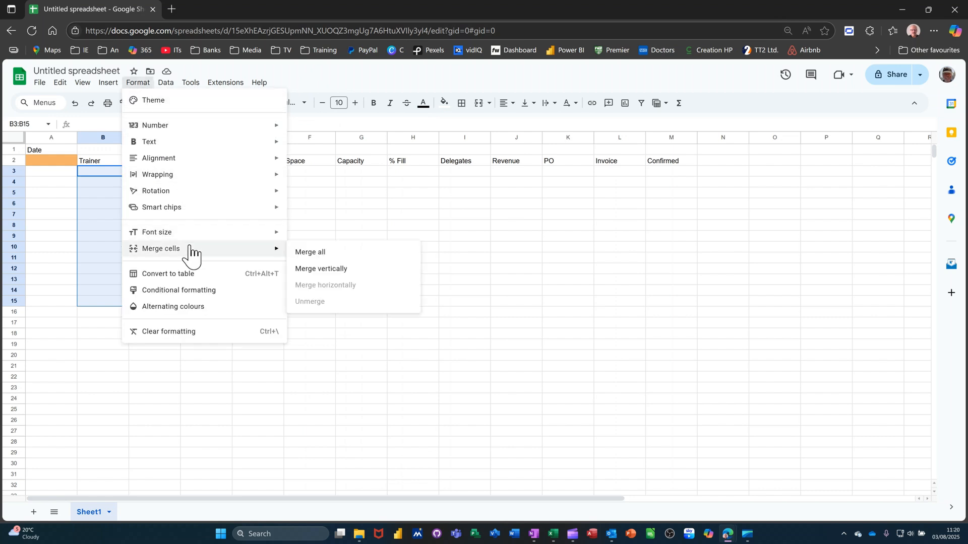
pyautogui.click(302, 254)
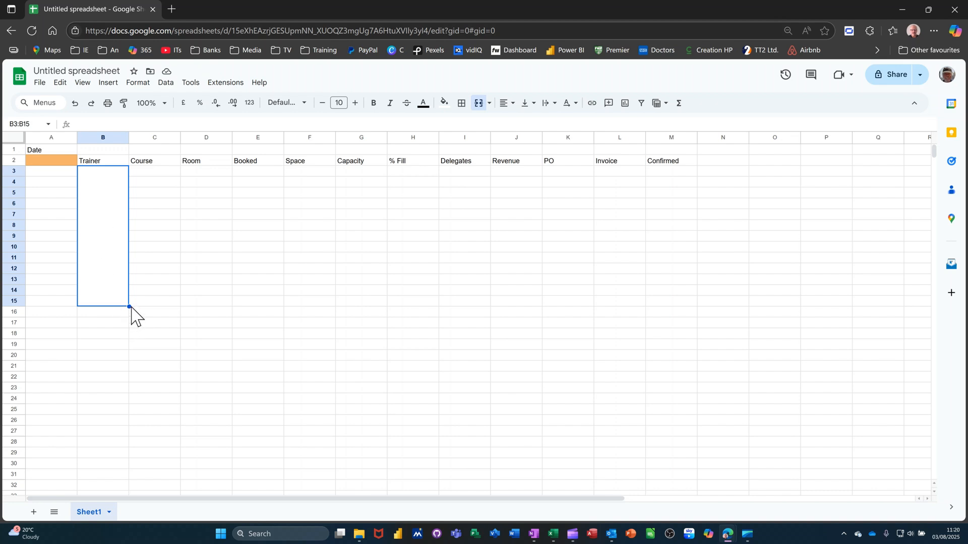
pyautogui.moveTo(129, 306); pyautogui.dragTo(413, 311)
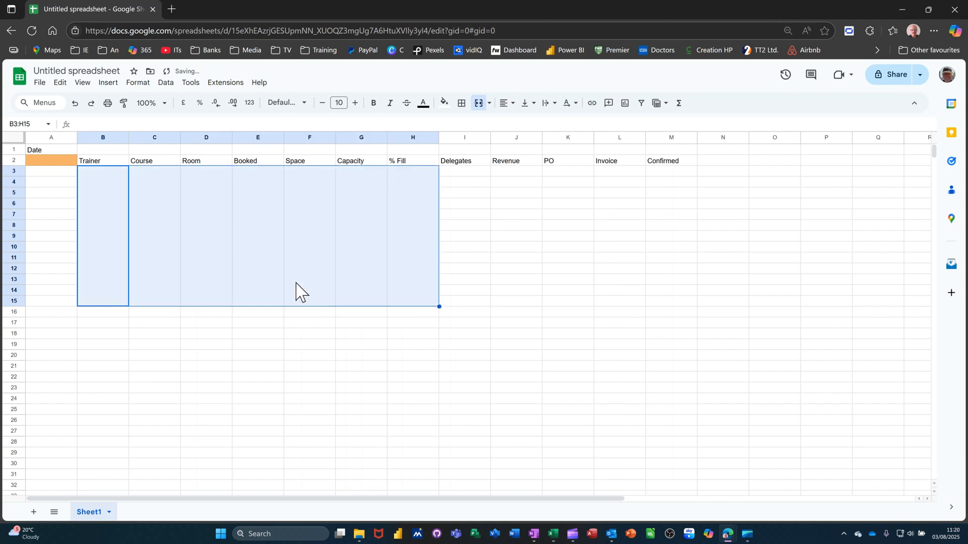
# Apply all borders to the range A3:M15 below the heading row.
pyautogui.moveTo(461, 174); pyautogui.dragTo(645, 294)
pyautogui.moveTo(44, 174); pyautogui.dragTo(659, 289)
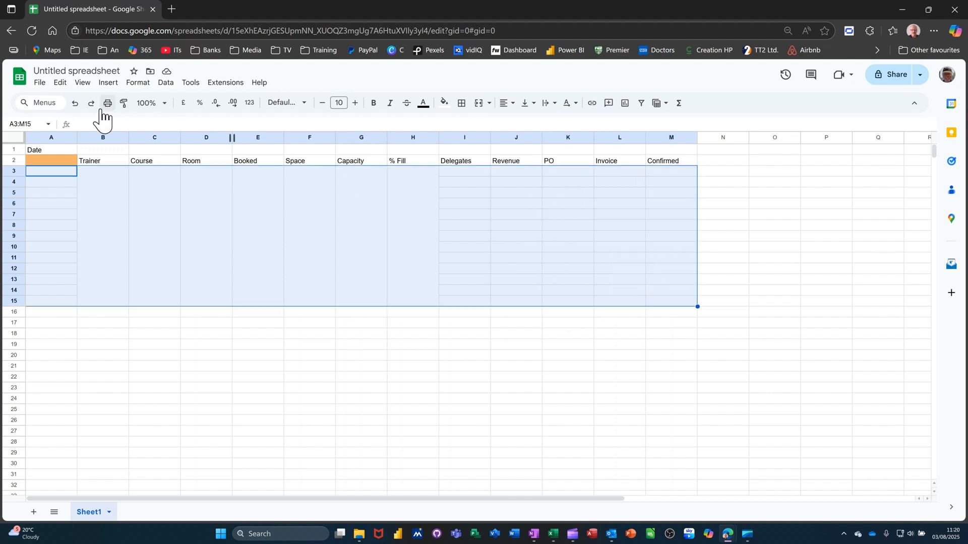
pyautogui.click(461, 103)
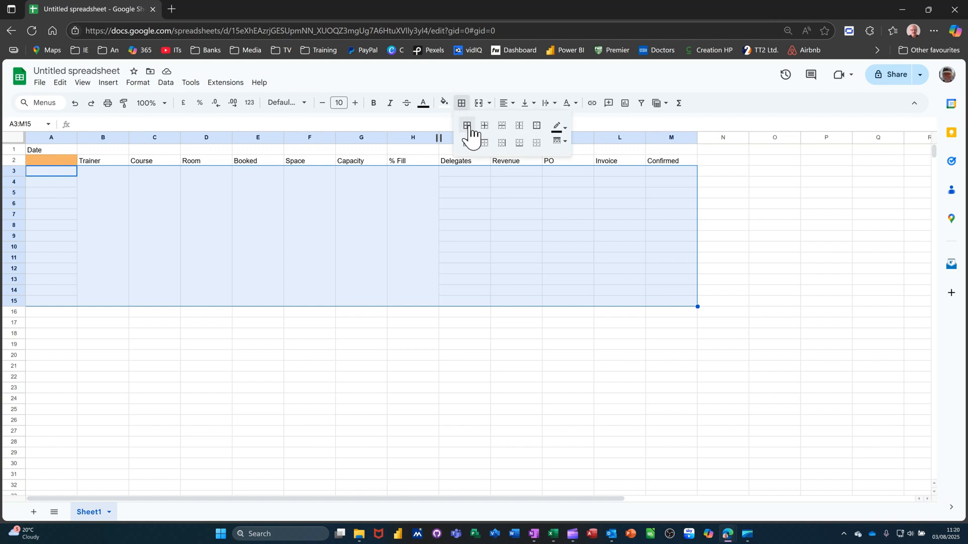
pyautogui.click(467, 125)
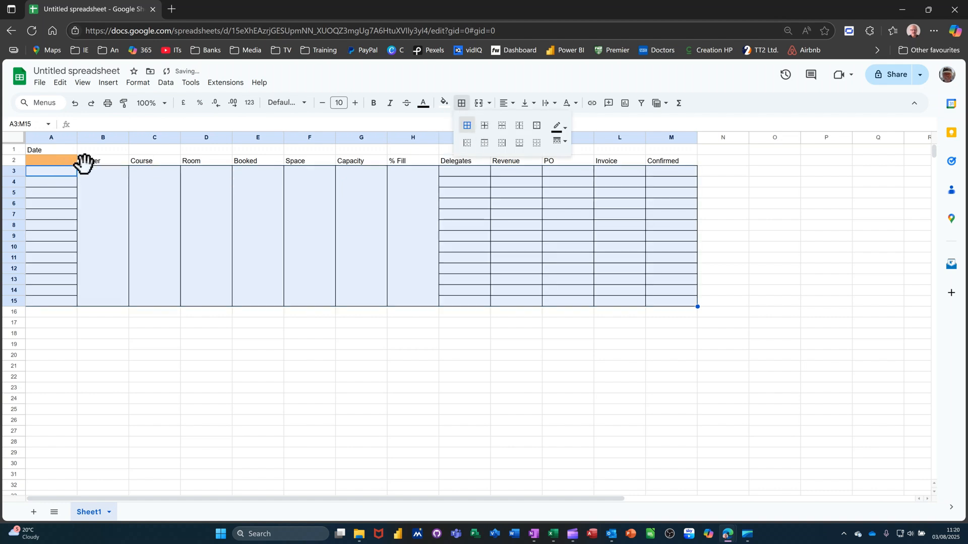
# Fill the merged Trainer block back over A3:A15 and enter the current date in it.
pyautogui.click(105, 217)
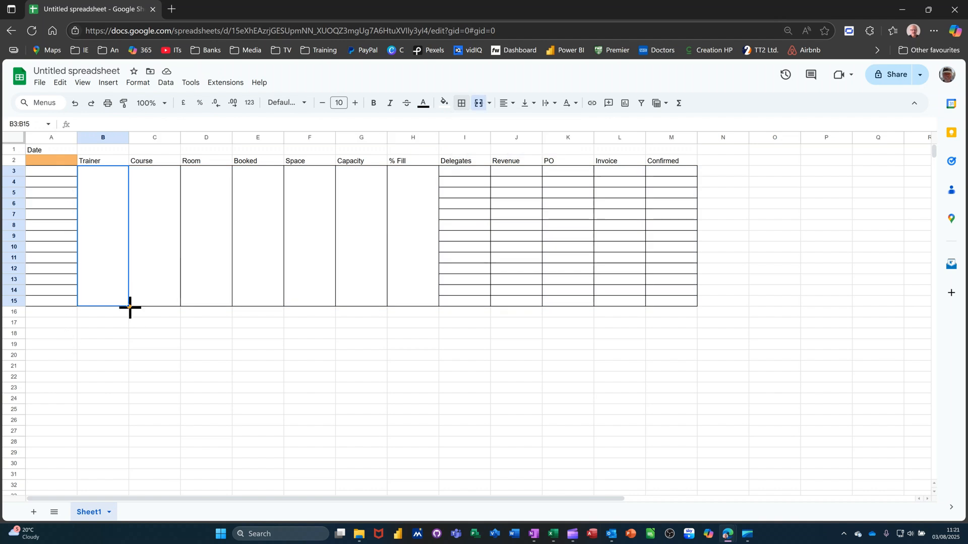
pyautogui.moveTo(129, 306); pyautogui.dragTo(56, 301)
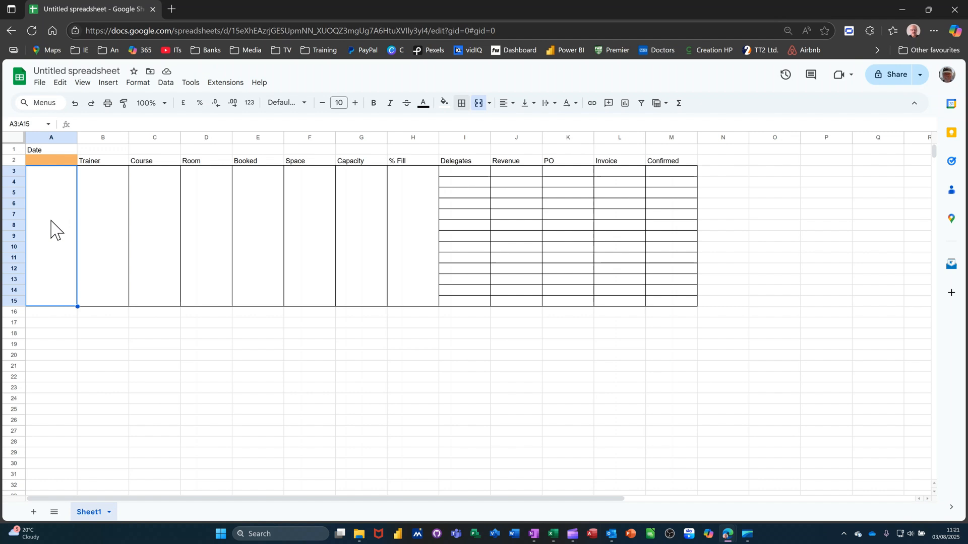
pyautogui.hotkey('ctrl', ';')
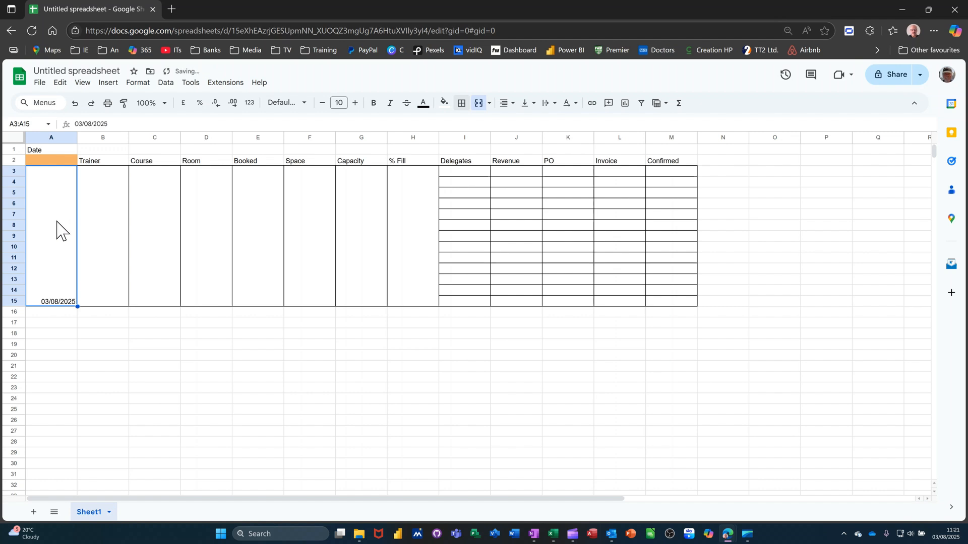
# Centre the date in merged cell A3:A15 horizontally and align it to the middle vertically.
pyautogui.click(96, 235)
pyautogui.click(55, 237)
pyautogui.click(513, 105)
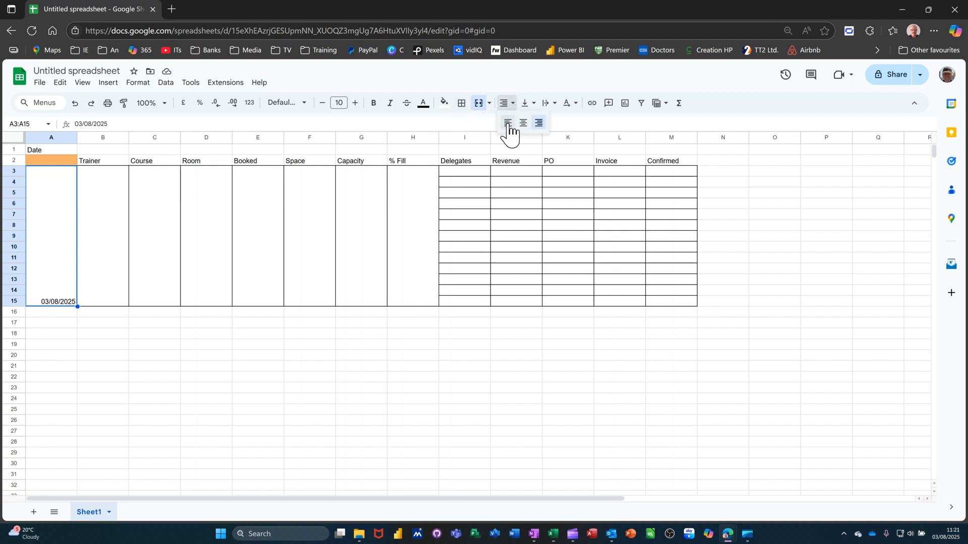
pyautogui.click(523, 123)
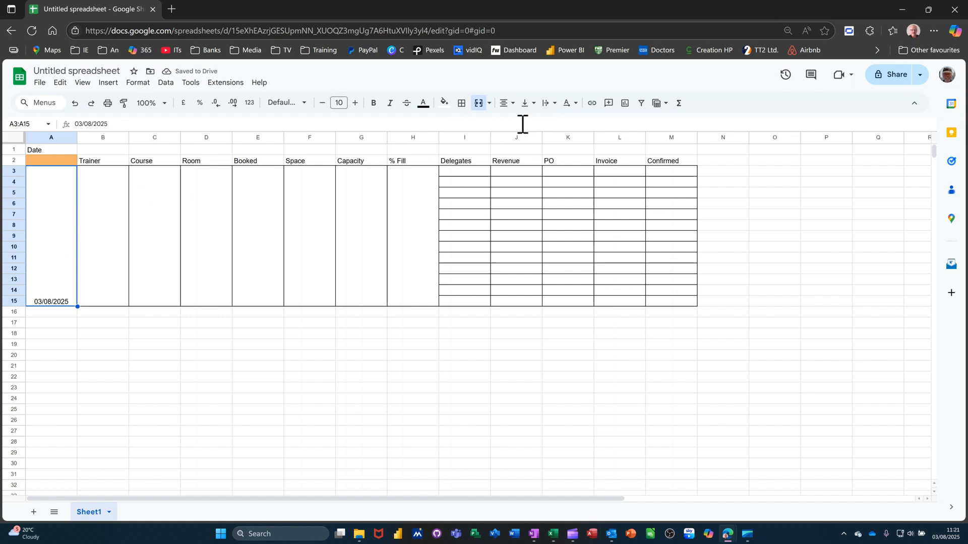
pyautogui.click(139, 84)
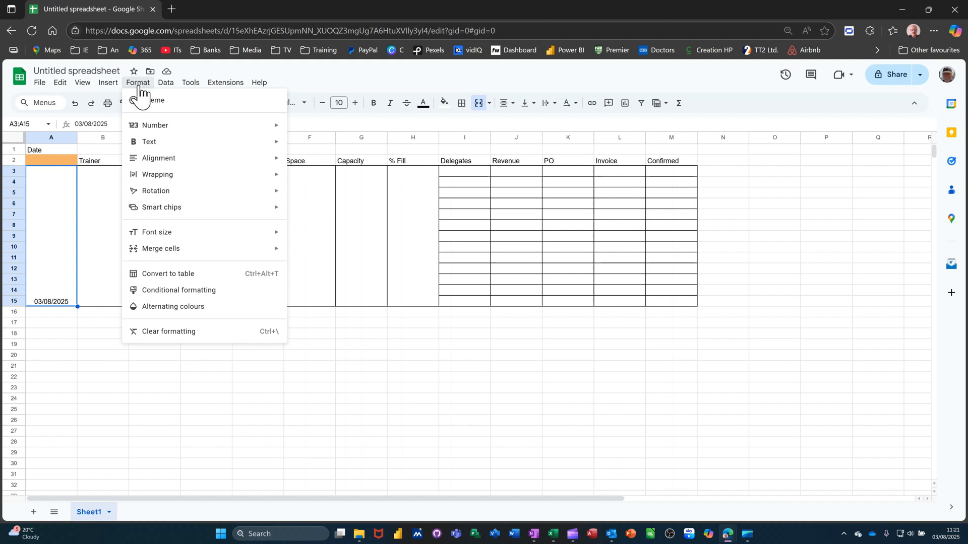
pyautogui.moveTo(191, 163)
pyautogui.moveTo(286, 175)
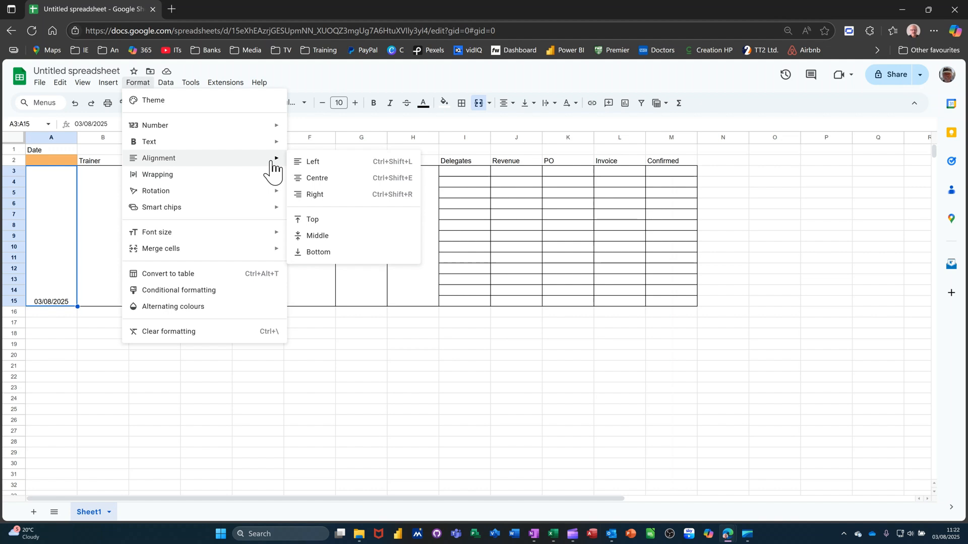
pyautogui.click(313, 237)
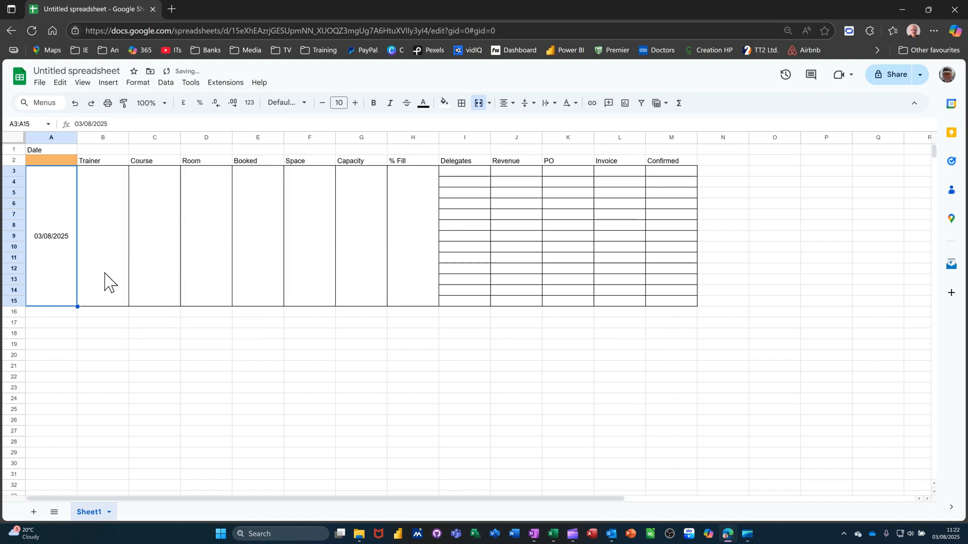
# Add a drop-down data validation rule to the merged Trainer cell B3:B15.
pyautogui.click(106, 238)
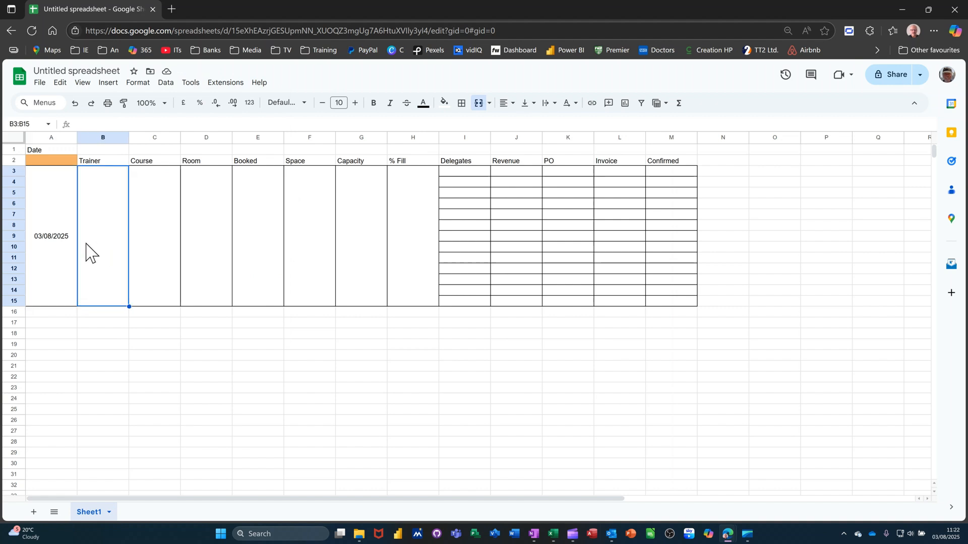
pyautogui.click(166, 83)
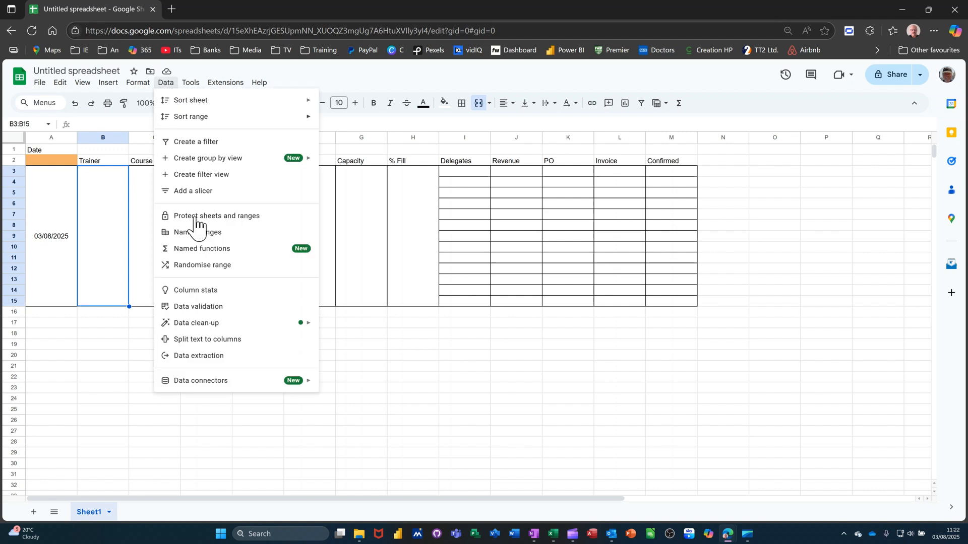
pyautogui.click(203, 307)
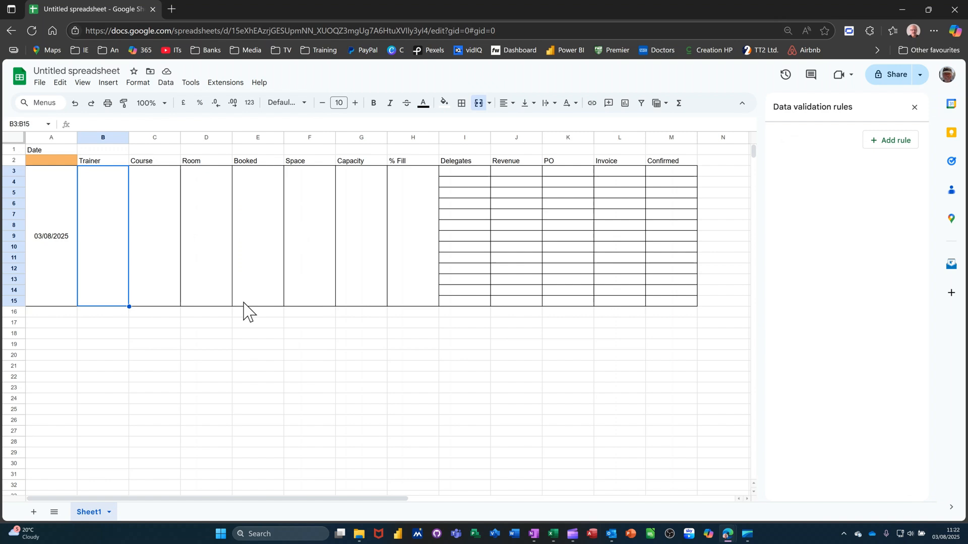
pyautogui.click(879, 142)
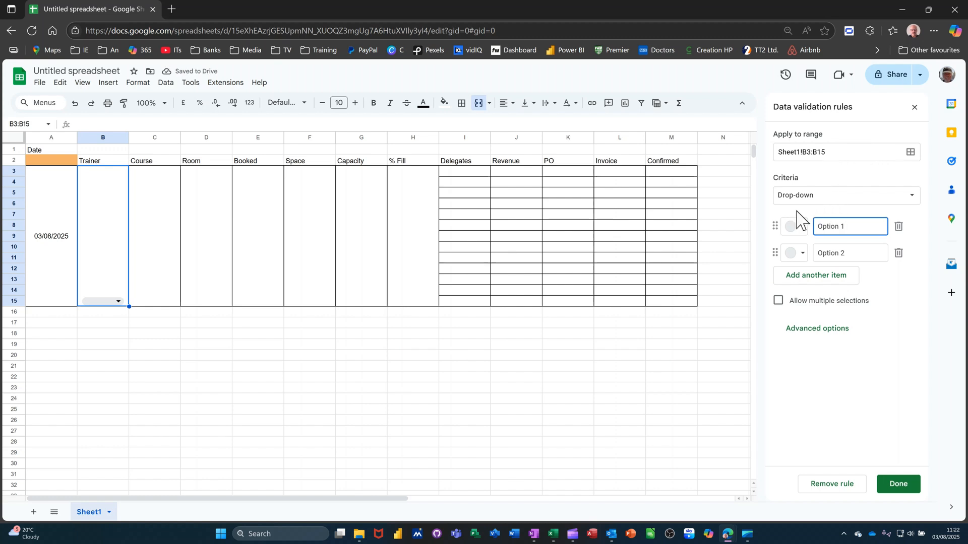
# Enter the two trainers' first names as the options of the drop-down rule.
pyautogui.moveTo(865, 227); pyautogui.dragTo(820, 224)
pyautogui.write('Steve')
pyautogui.click(849, 257)
pyautogui.tripleClick(818, 255)
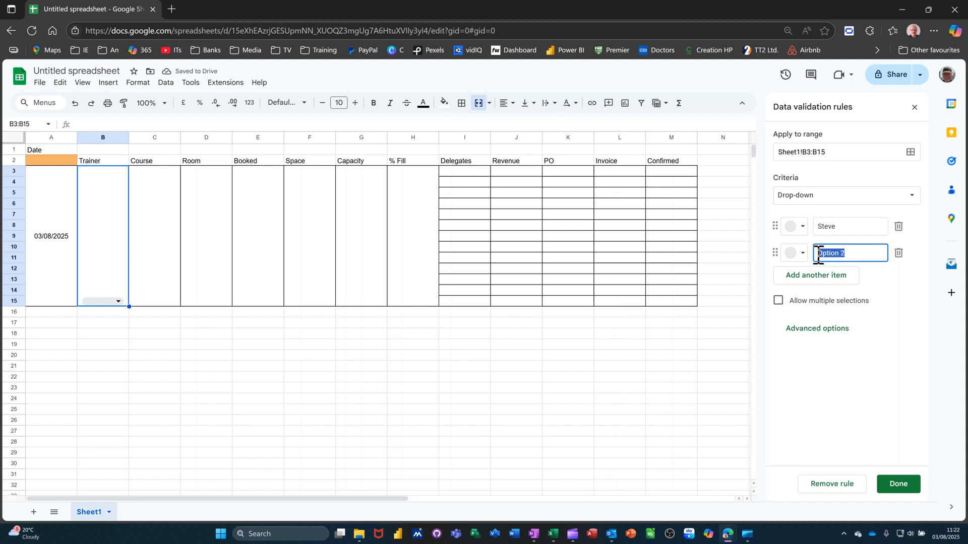
pyautogui.write('Dave')
# Colour the second trainer option light red and the first one dark red, and save the rule.
pyautogui.click(811, 255)
pyautogui.click(803, 254)
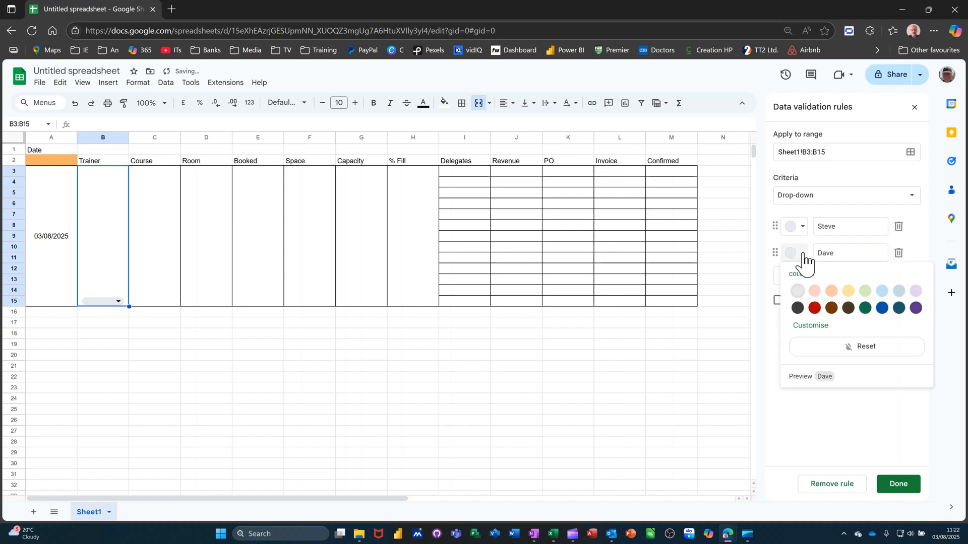
pyautogui.click(813, 293)
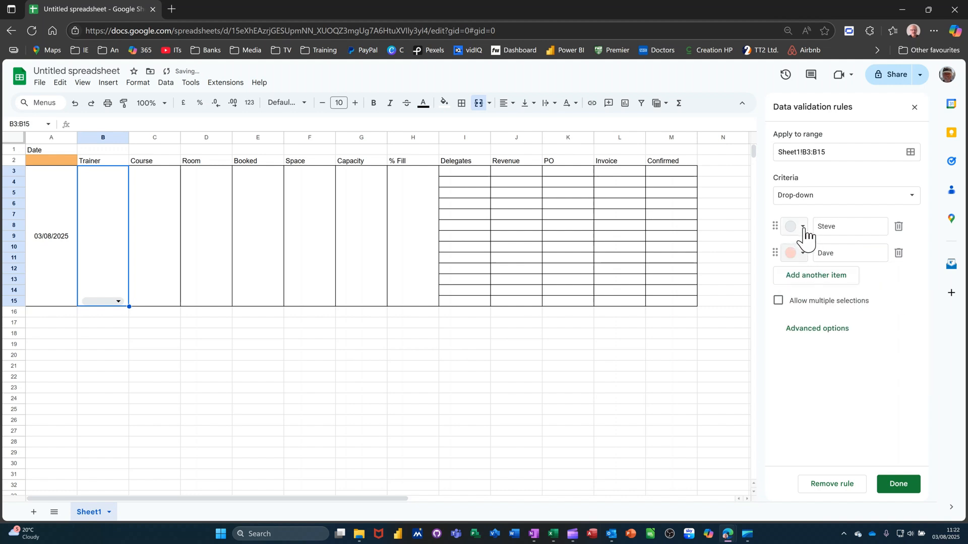
pyautogui.click(803, 226)
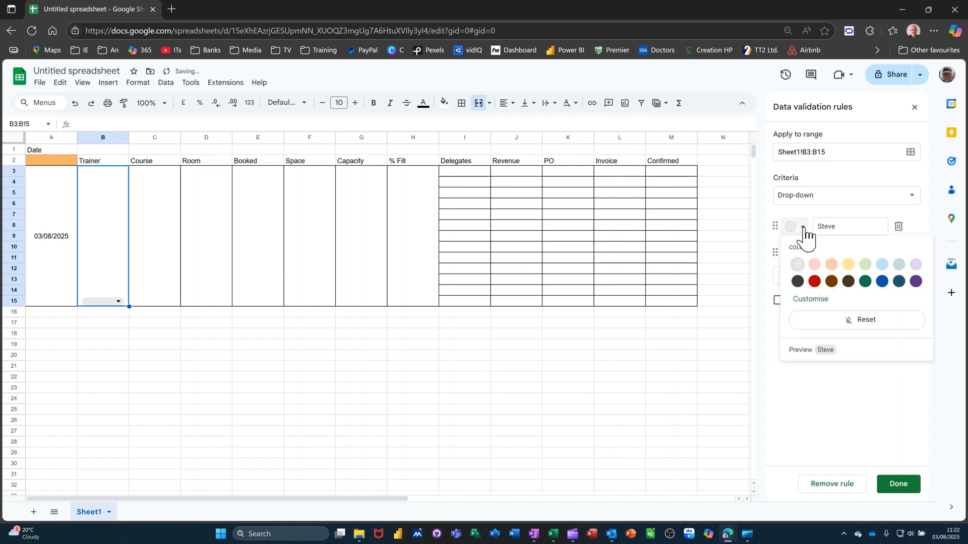
pyautogui.click(816, 283)
pyautogui.click(889, 485)
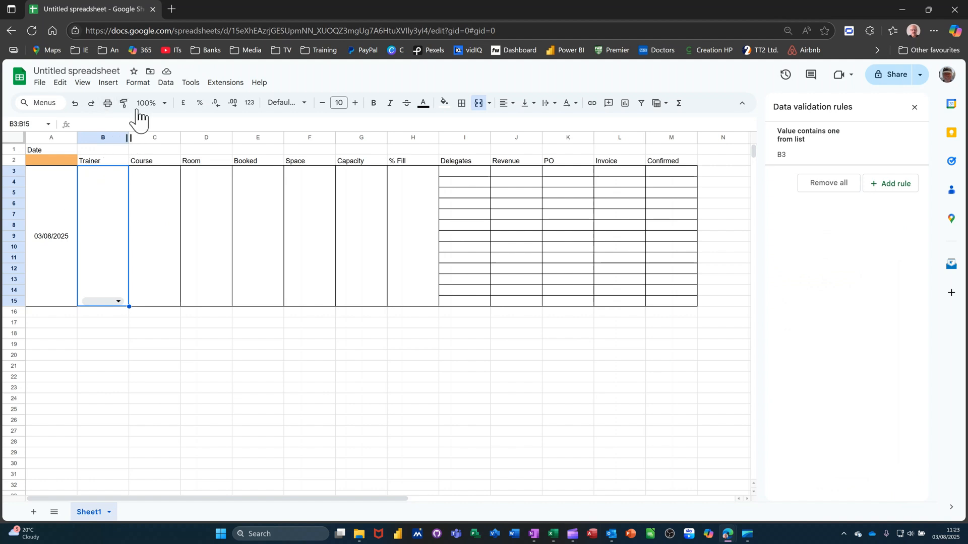
# Align the Trainer drop-down in B3:B15 vertically to the middle.
pyautogui.click(138, 85)
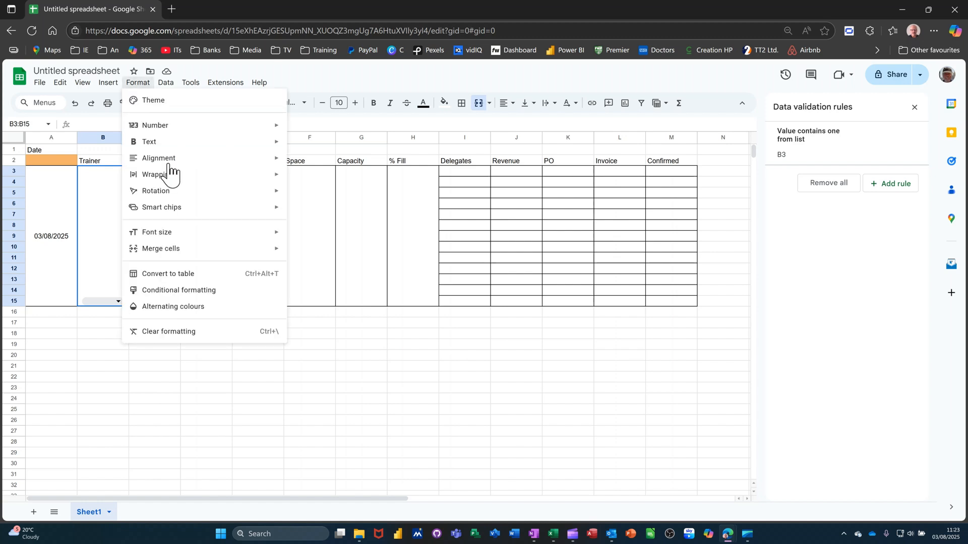
pyautogui.moveTo(220, 205)
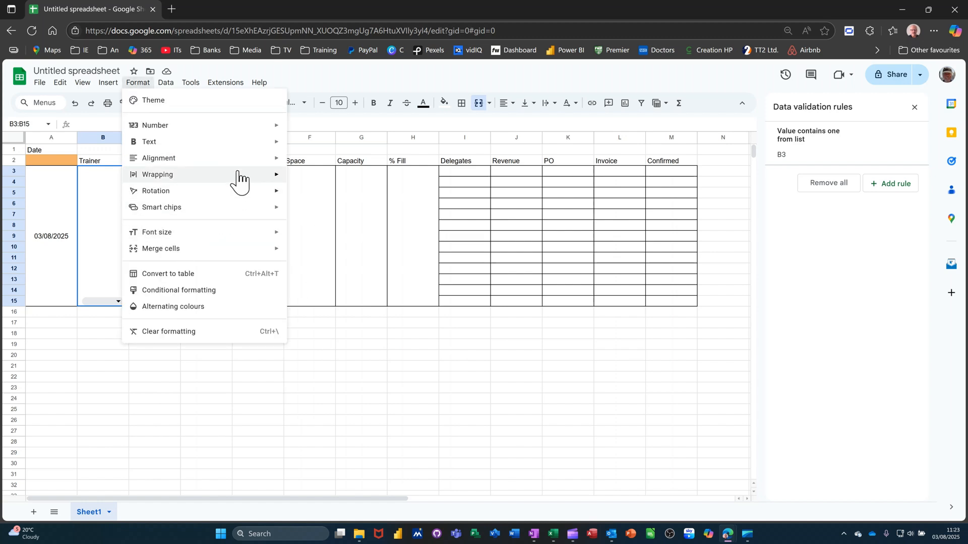
pyautogui.moveTo(244, 167)
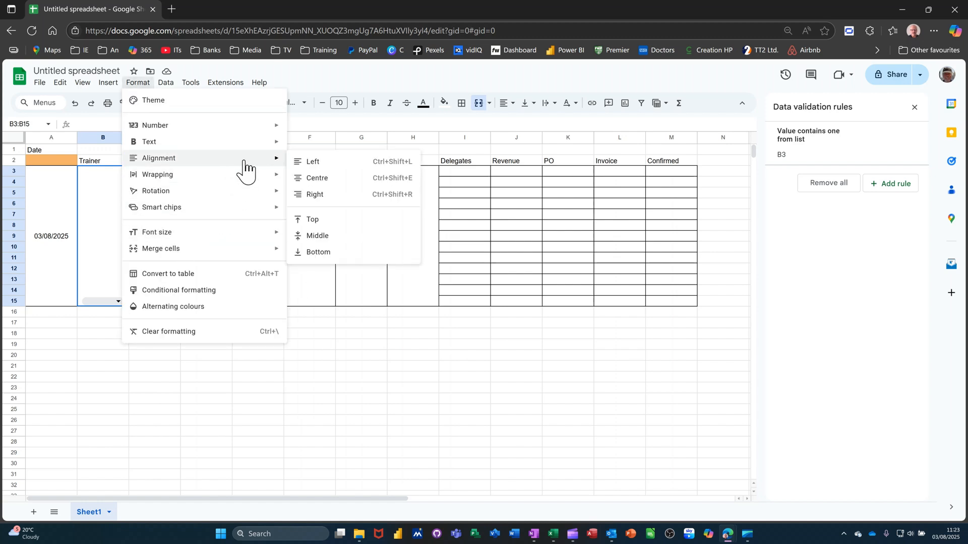
pyautogui.click(317, 237)
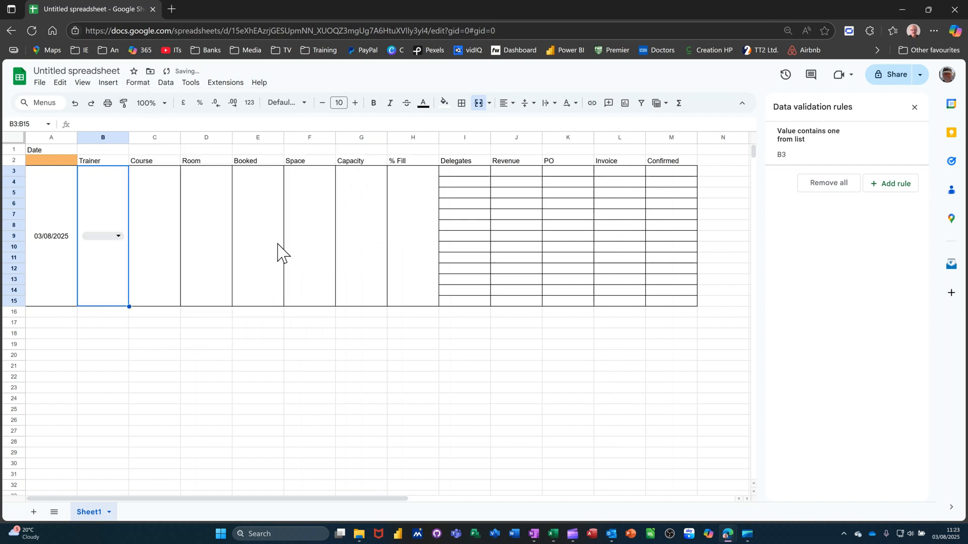
# Choose the first trainer from the drop-down in the merged Trainer cell.
pyautogui.click(119, 237)
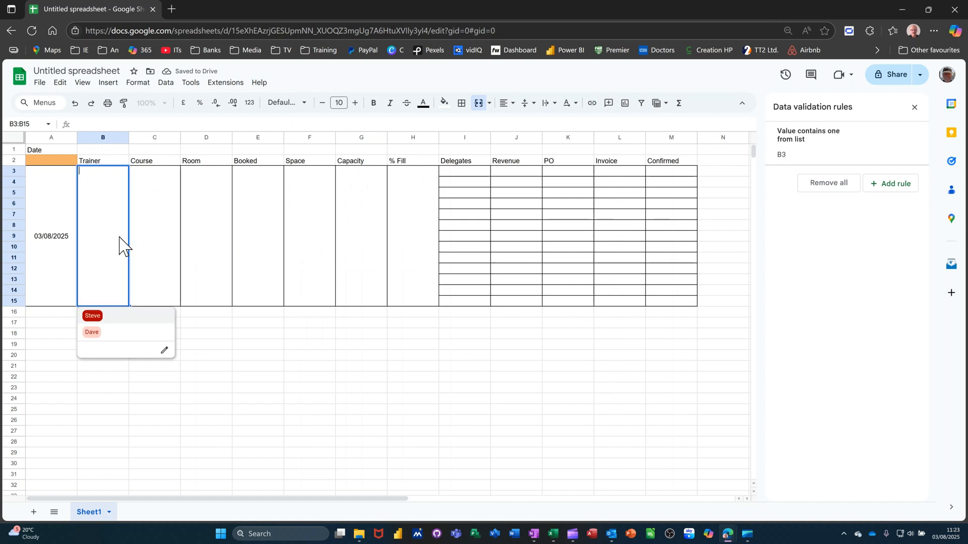
pyautogui.click(95, 317)
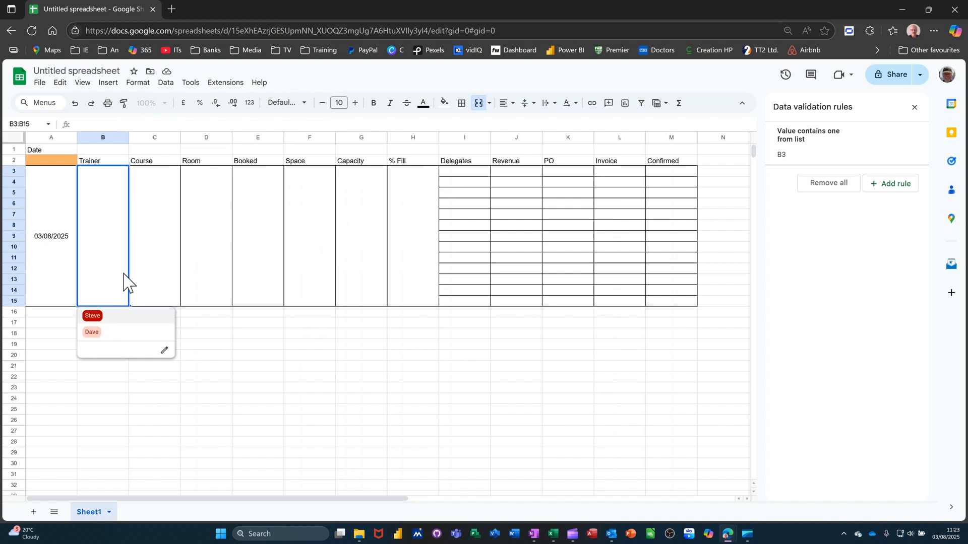
pyautogui.click(150, 234)
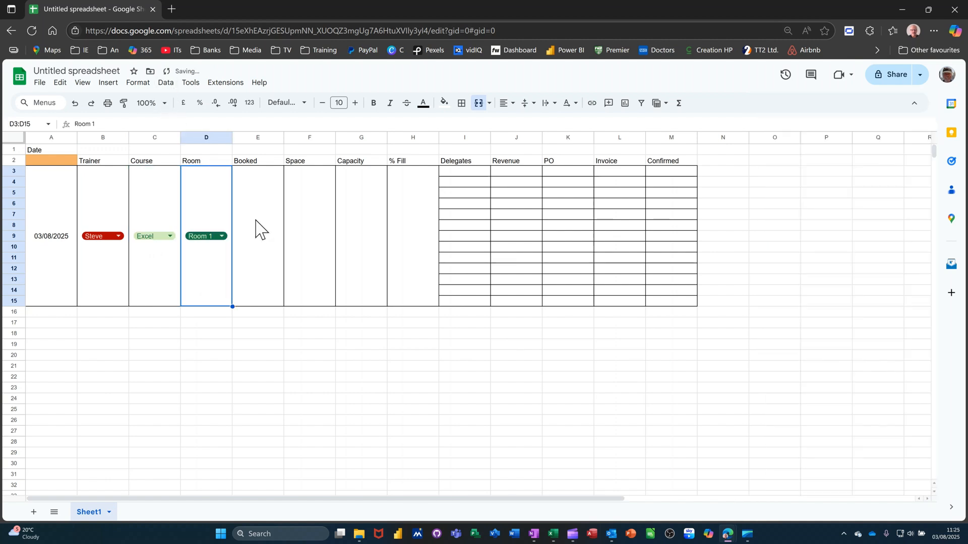
pyautogui.click(255, 227)
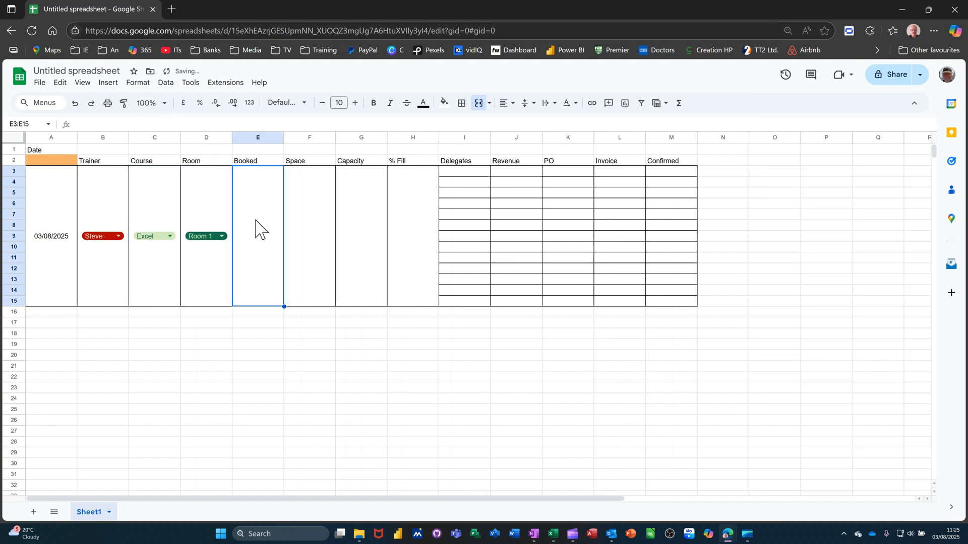
pyautogui.click(309, 218)
pyautogui.click(358, 217)
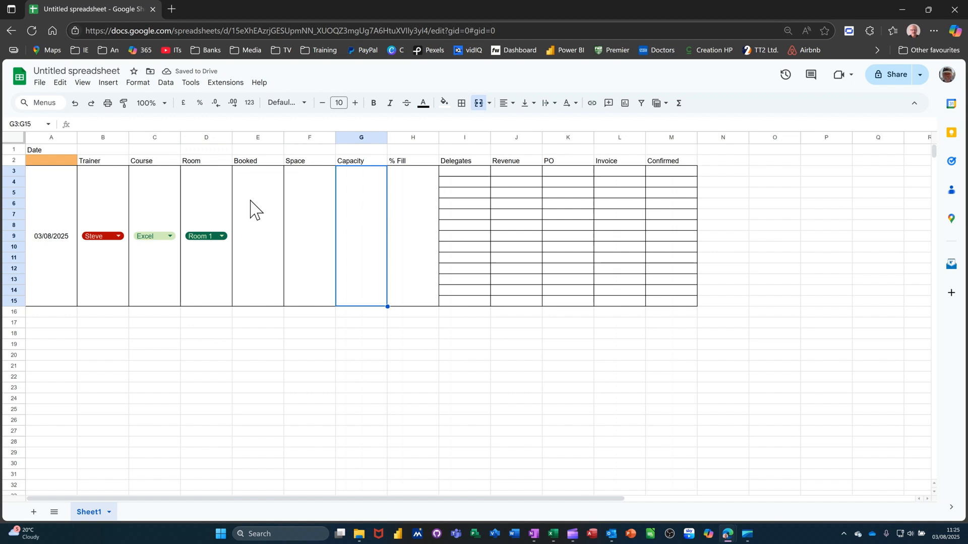
pyautogui.click(258, 211)
pyautogui.click(297, 215)
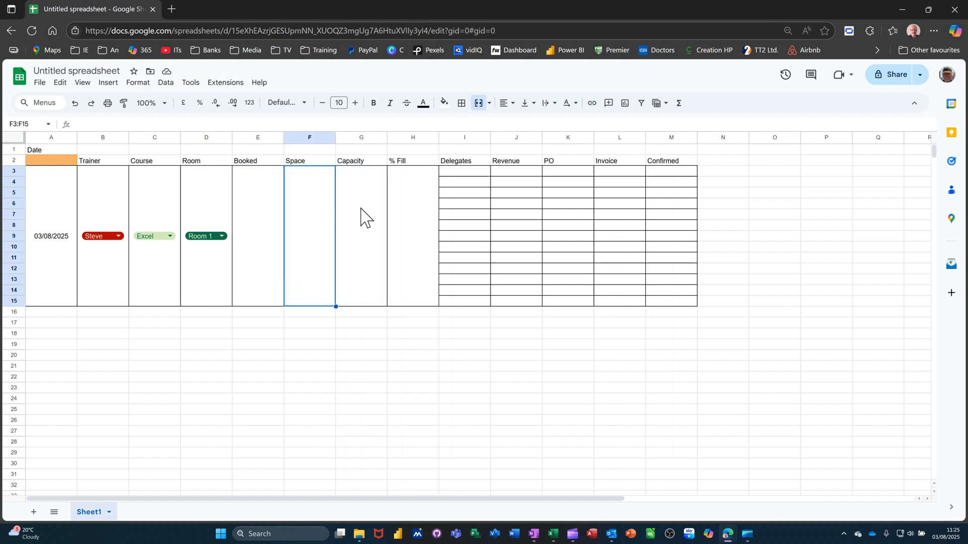
# Enter a delegate's first name in cell I3, the first row under Delegates.
pyautogui.click(264, 220)
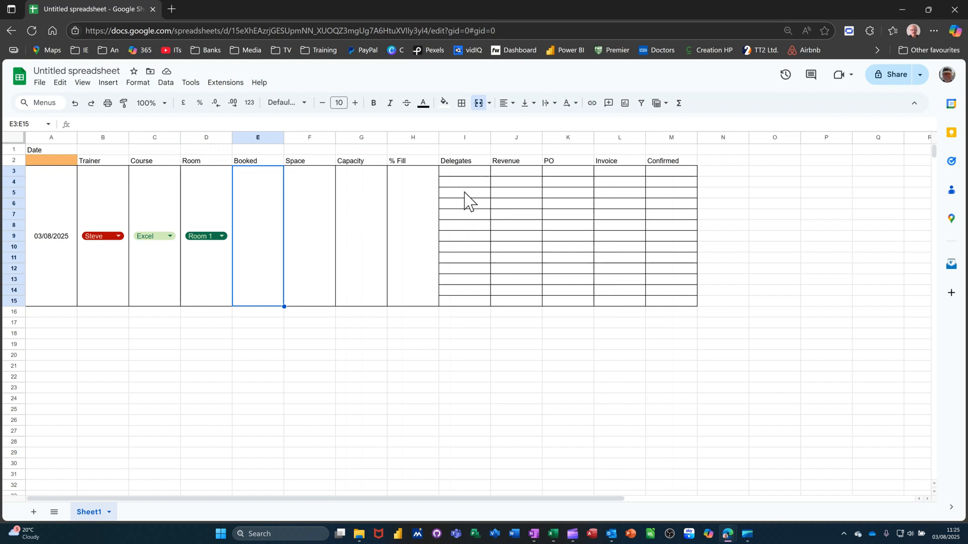
pyautogui.press('Right')
pyautogui.press('Right')
pyautogui.press('Right')
pyautogui.press('Right')
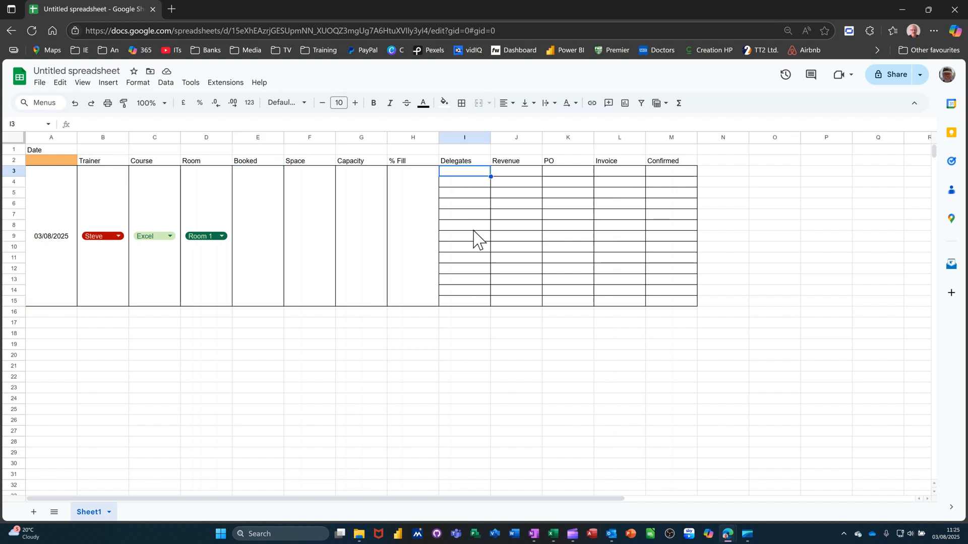
pyautogui.write('Bill')
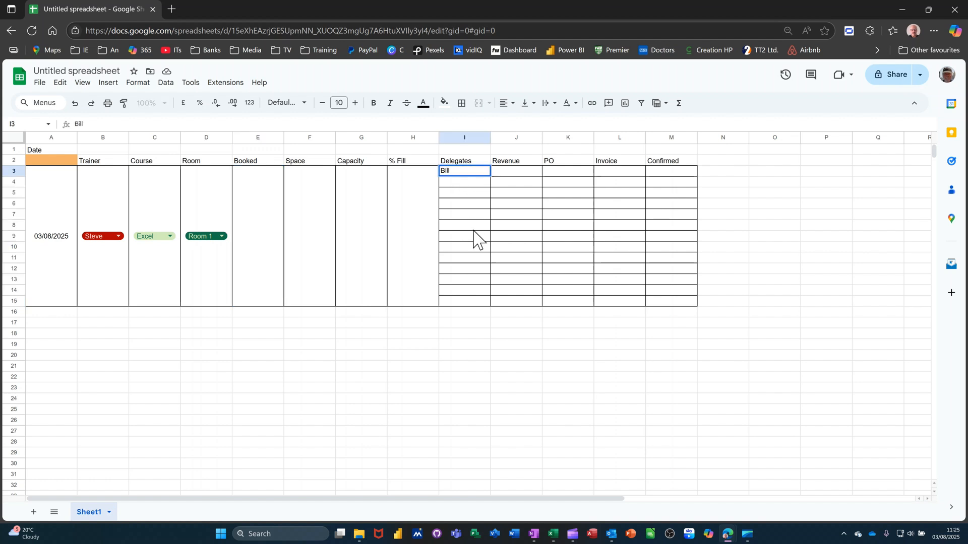
# Count the booked delegates in the merged Booked cell E3 with the formula =counta(I3:I15).
pyautogui.click(258, 215)
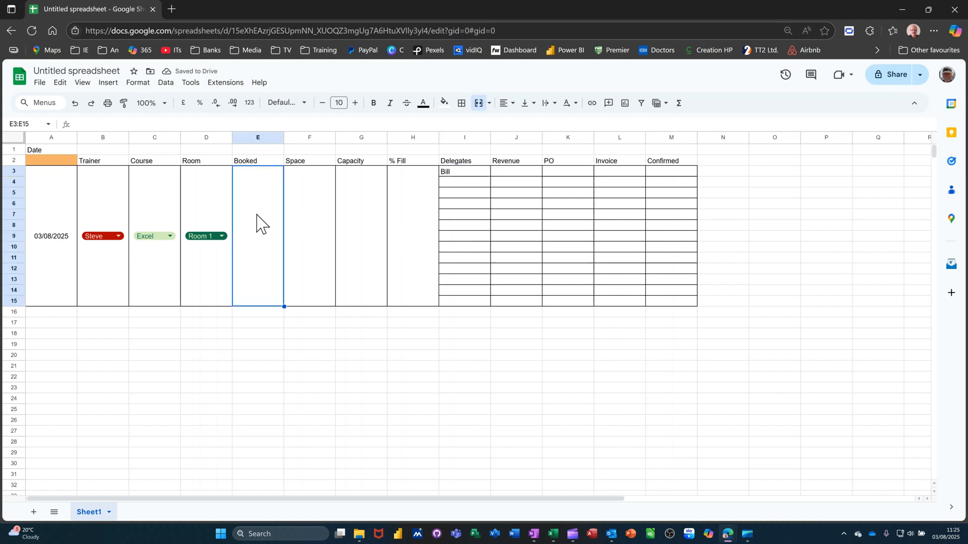
pyautogui.write('=')
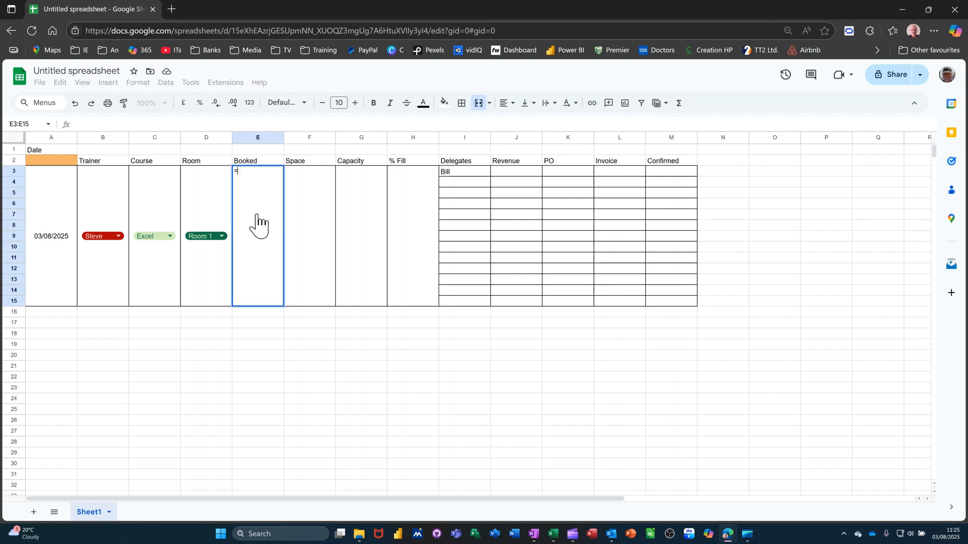
pyautogui.write('counta(')
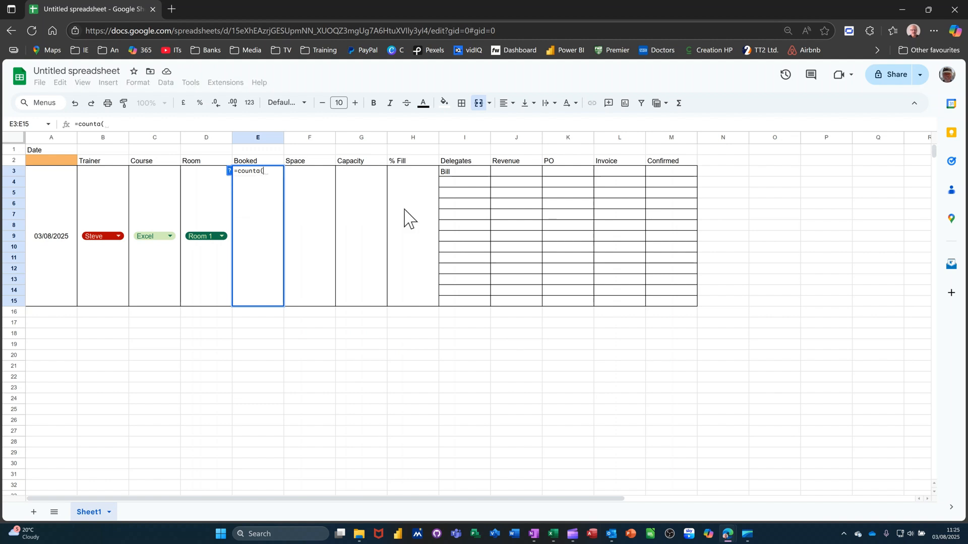
pyautogui.moveTo(462, 174); pyautogui.dragTo(454, 302)
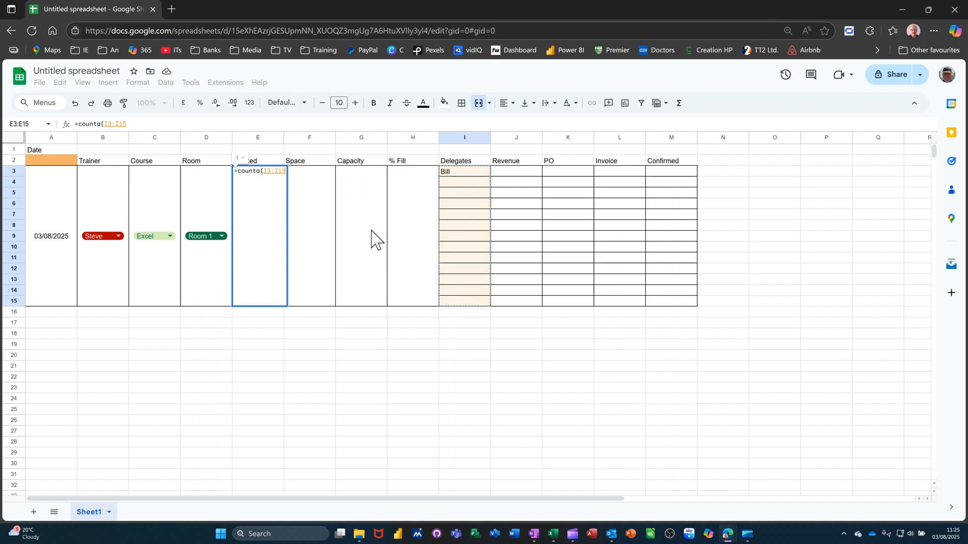
pyautogui.write(')')
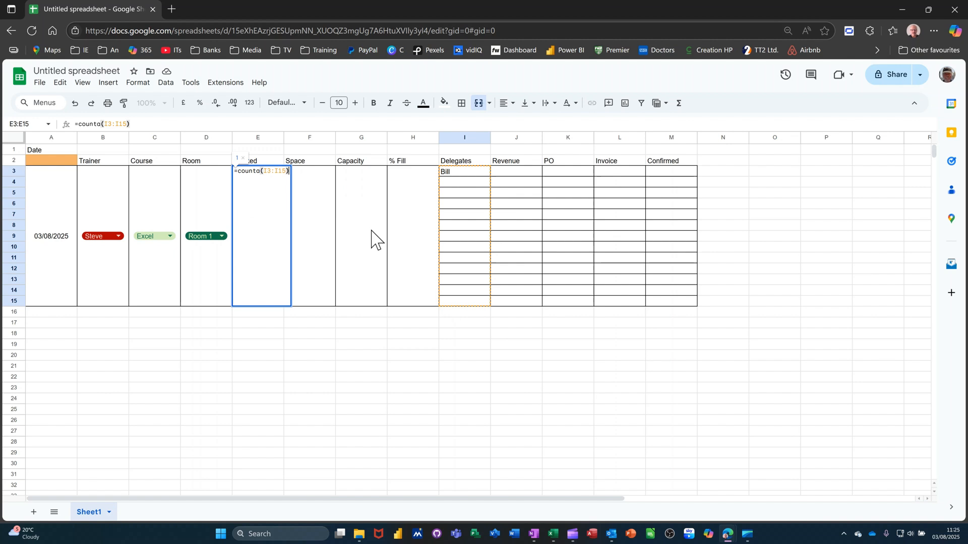
pyautogui.hotkey('ctrl', 'Return')
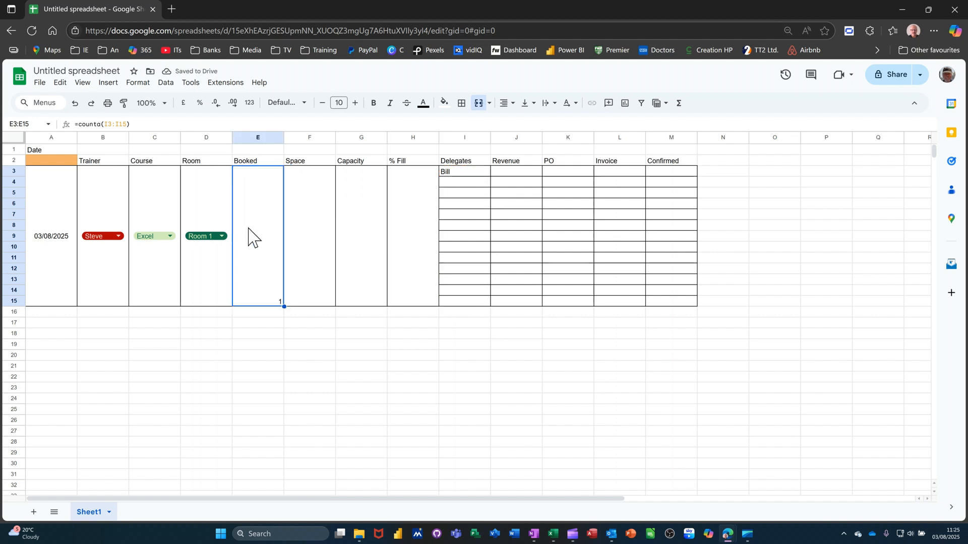
# Align the merged Booked, Space, Capacity and % Fill cells in E3:H15 vertically to the middle.
pyautogui.moveTo(249, 237); pyautogui.dragTo(393, 247)
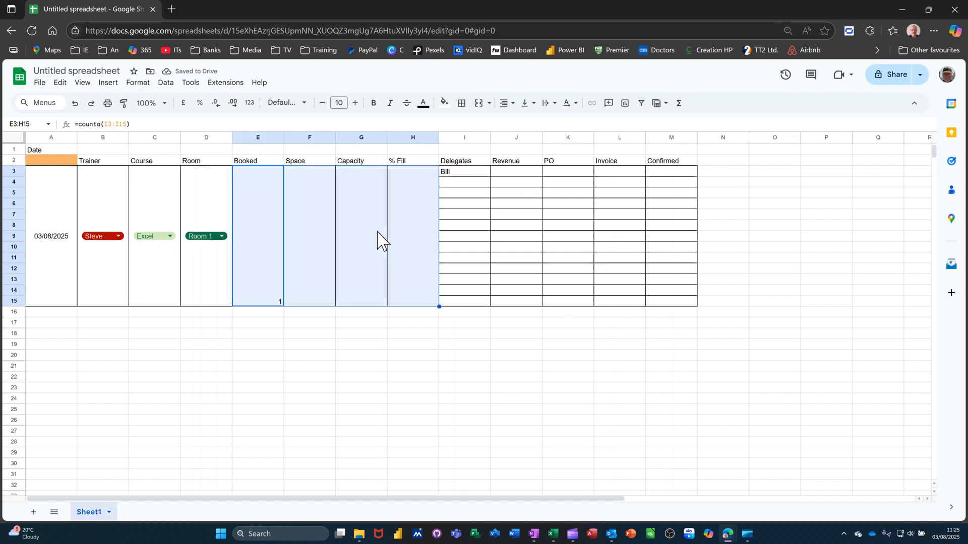
pyautogui.click(140, 84)
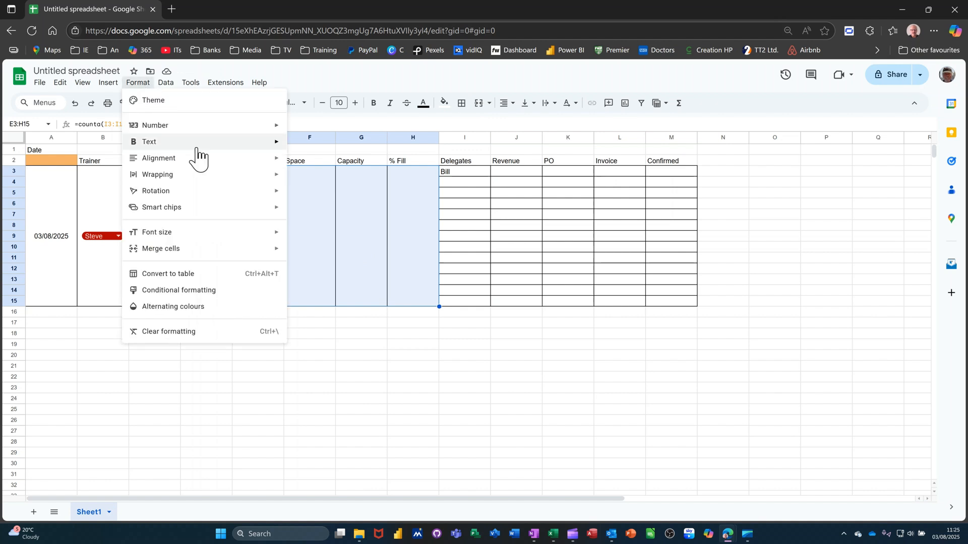
pyautogui.moveTo(190, 168)
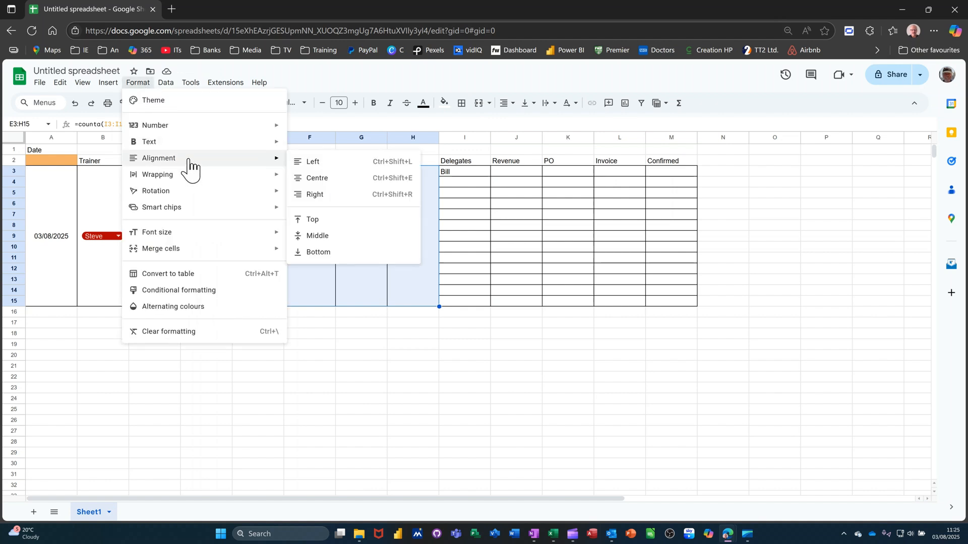
pyautogui.click(316, 236)
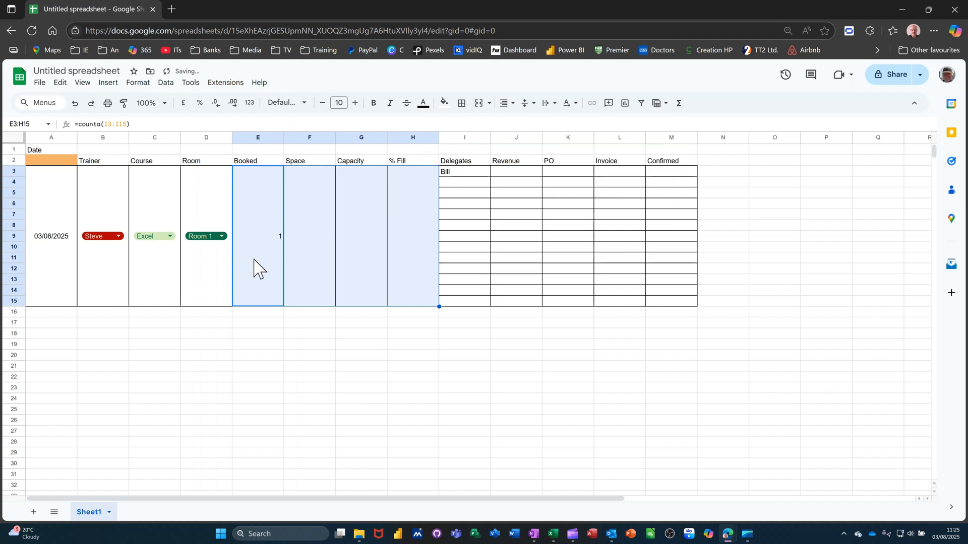
# Enter a second delegate's first name in cell I4 under Delegates.
pyautogui.click(464, 183)
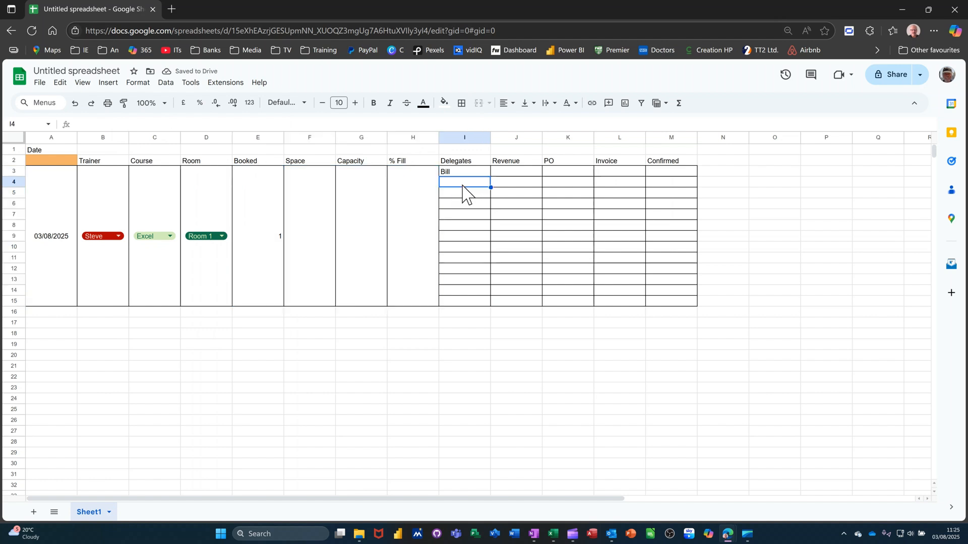
pyautogui.write('Ben')
pyautogui.press('Return')
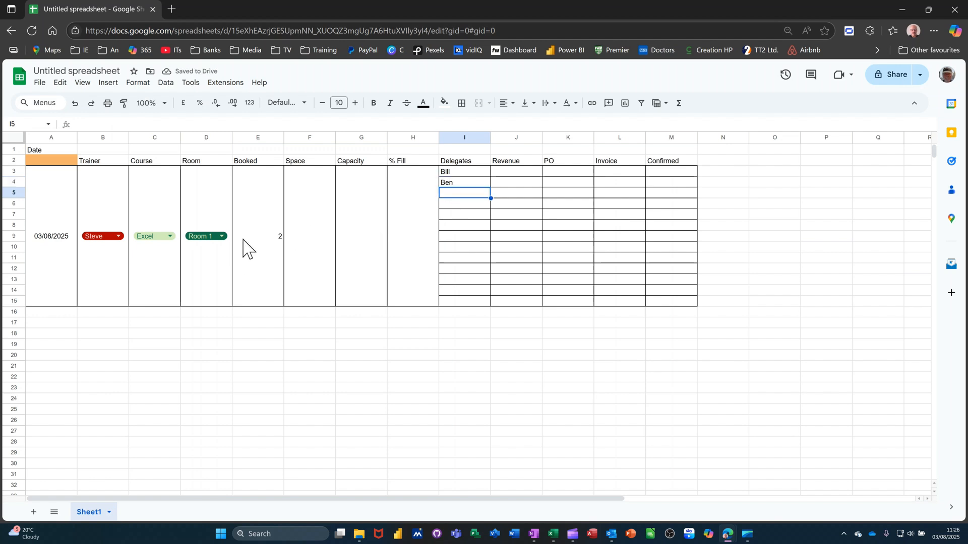
# Enter =if(A3=0,0,12) in the merged Capacity cell G3, giving 12 places only when a date is present.
pyautogui.click(305, 234)
pyautogui.click(362, 242)
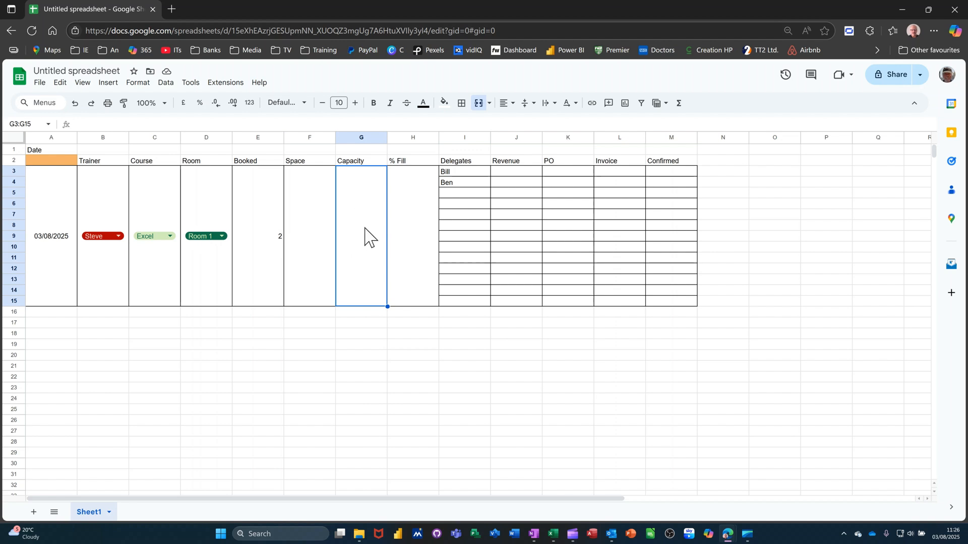
pyautogui.write('=')
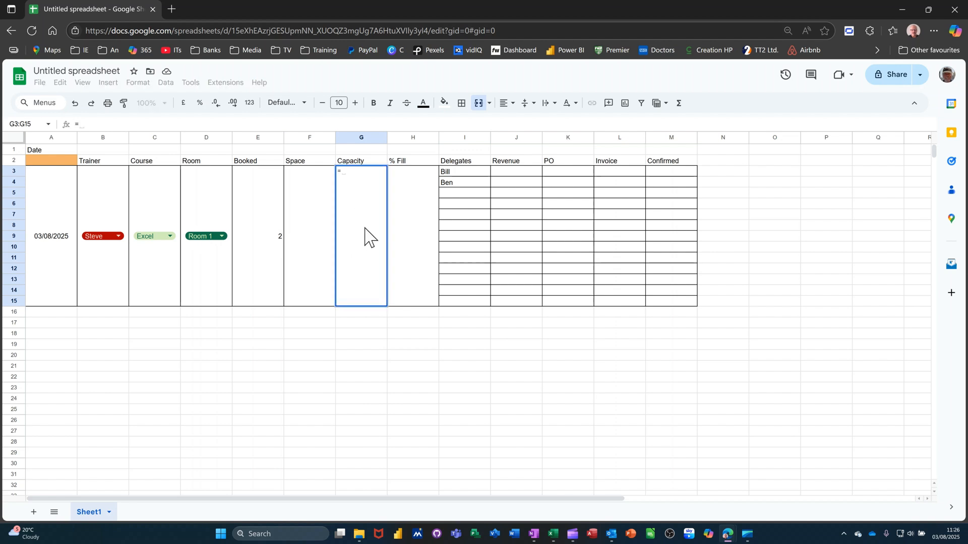
pyautogui.write('if')
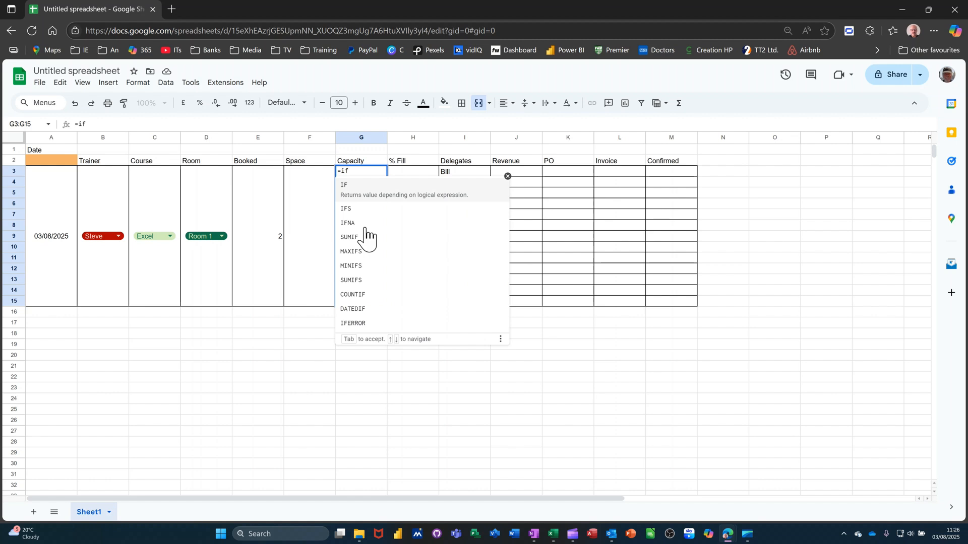
pyautogui.write('(')
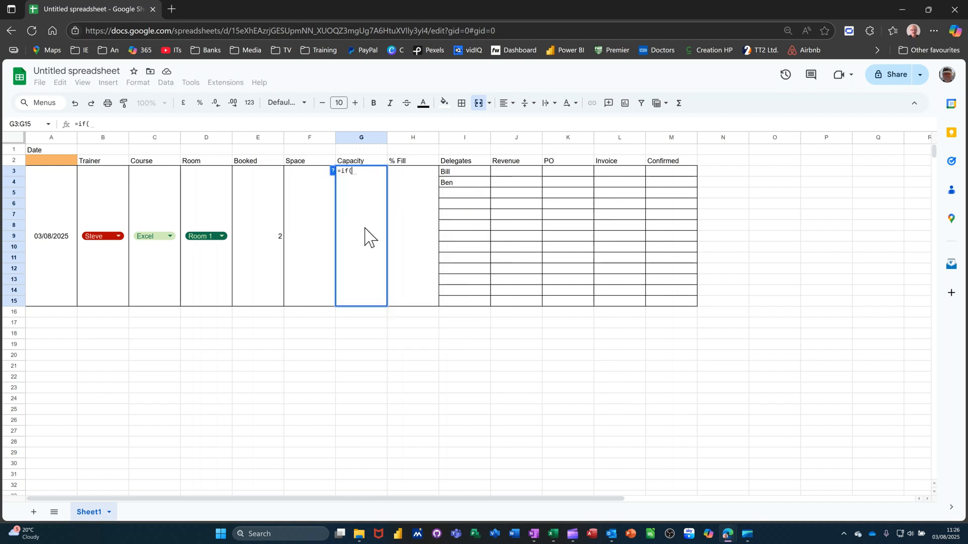
pyautogui.click(46, 202)
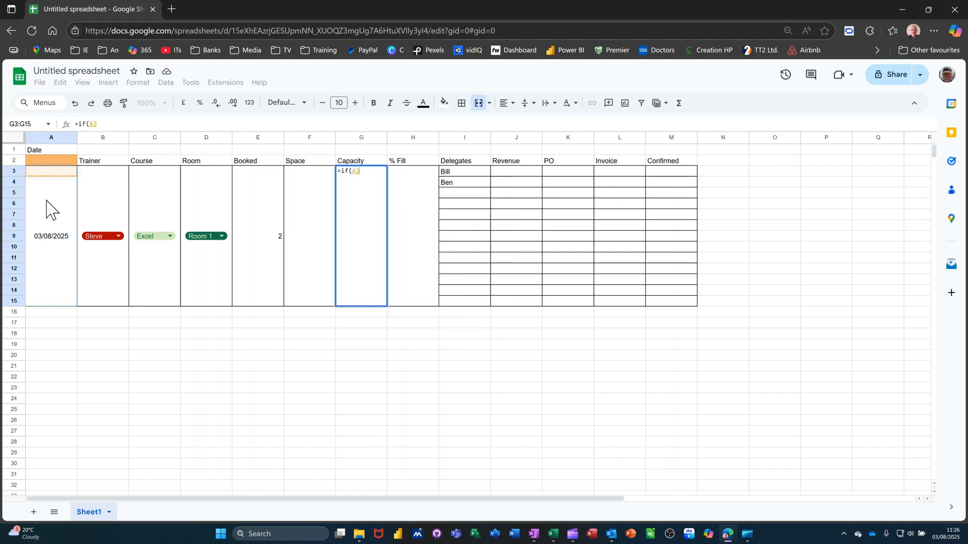
pyautogui.write('=0')
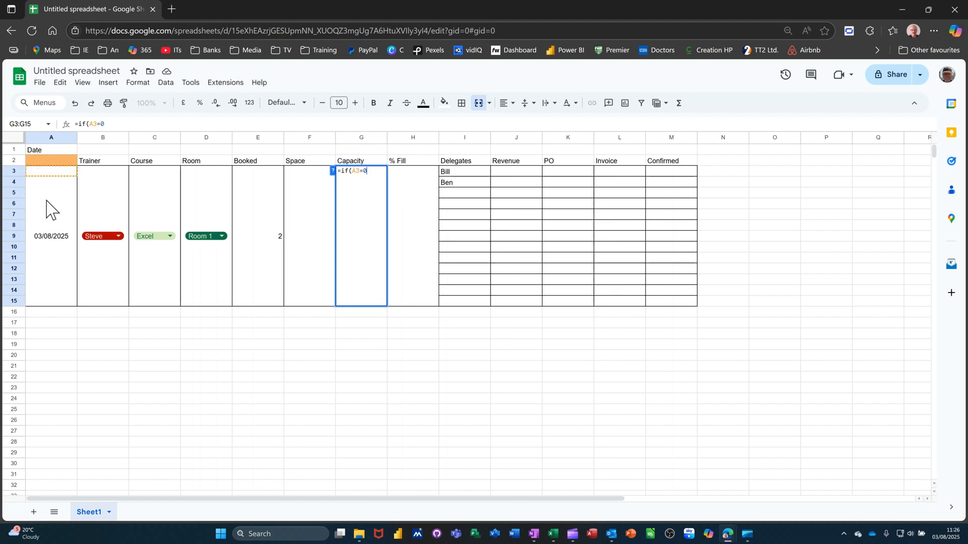
pyautogui.write(',0,')
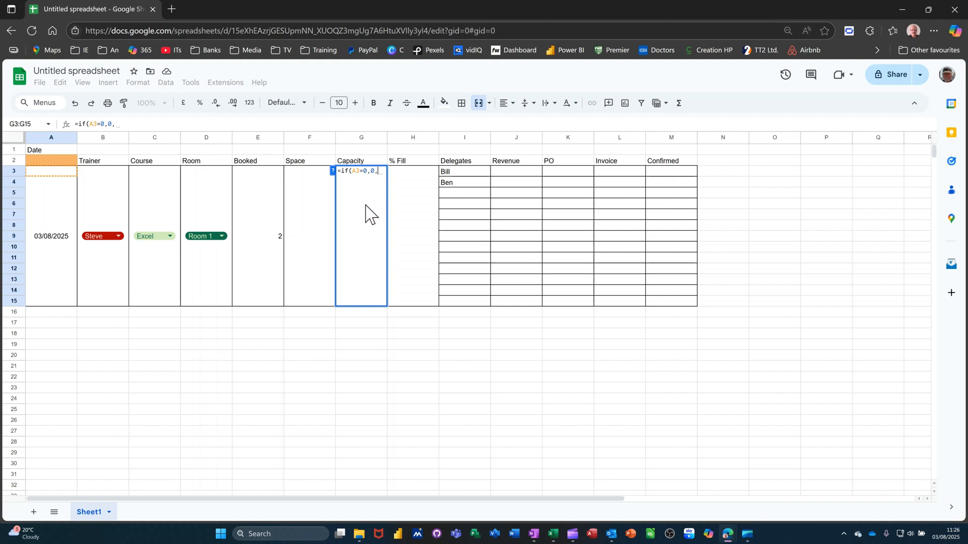
pyautogui.write('12')
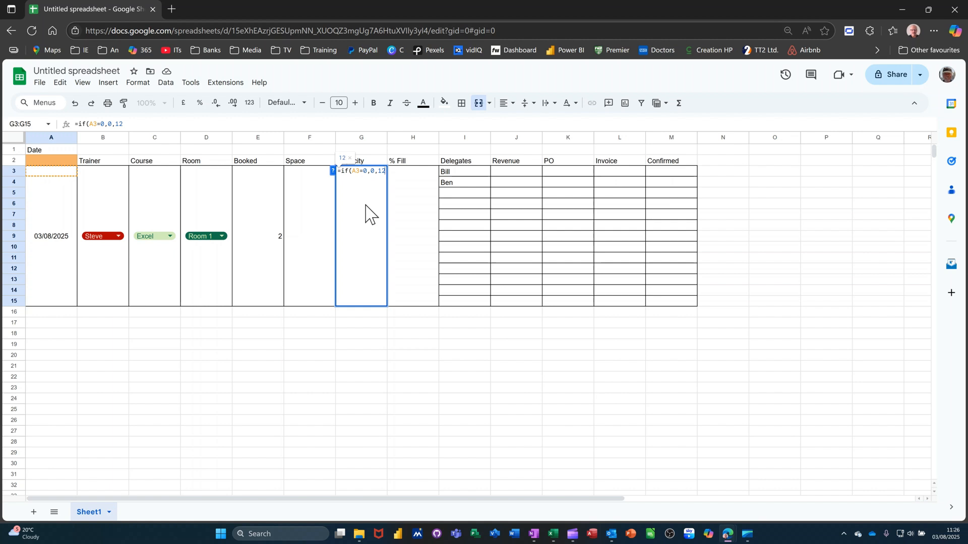
pyautogui.write(')')
pyautogui.press('Return')
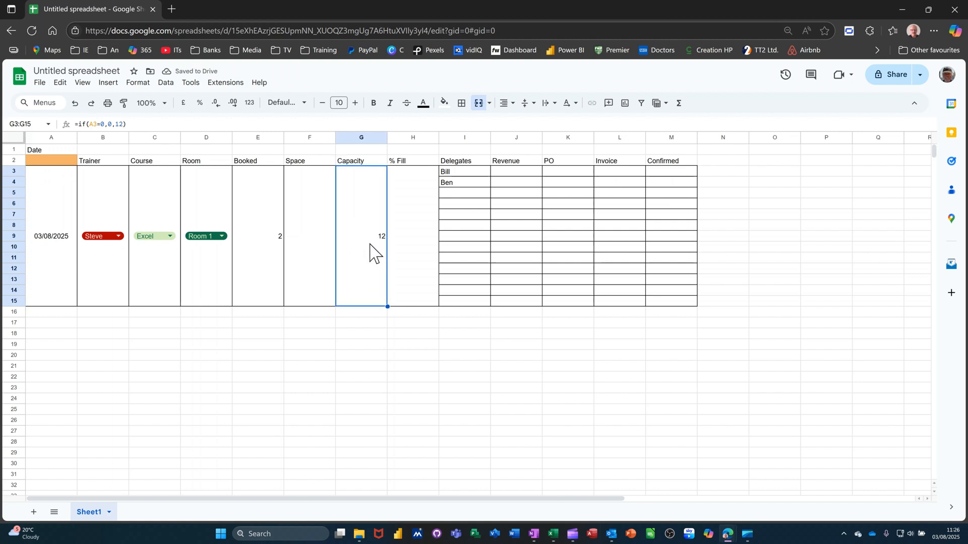
# Calculate the remaining places in the merged Space cell F3 with =G3-E3, capacity minus booked.
pyautogui.click(308, 236)
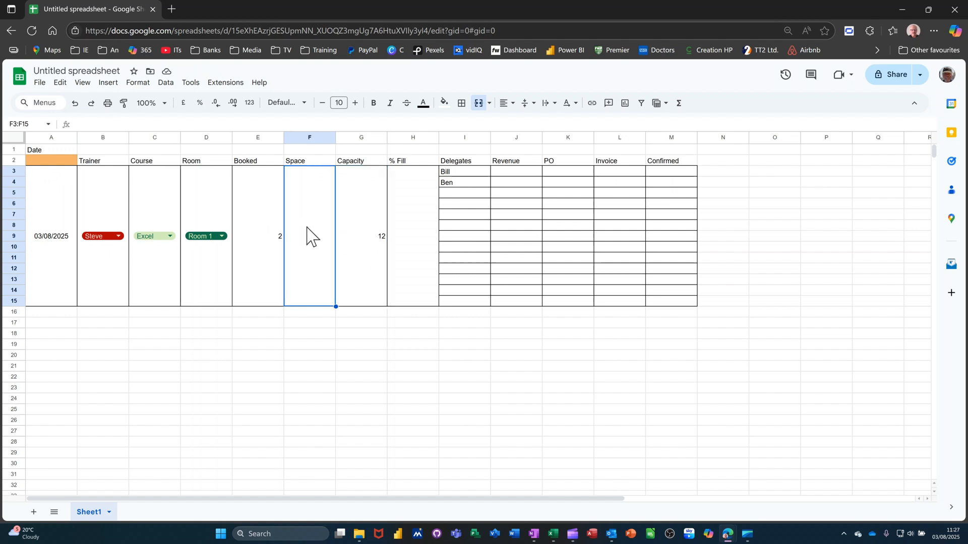
pyautogui.write('=')
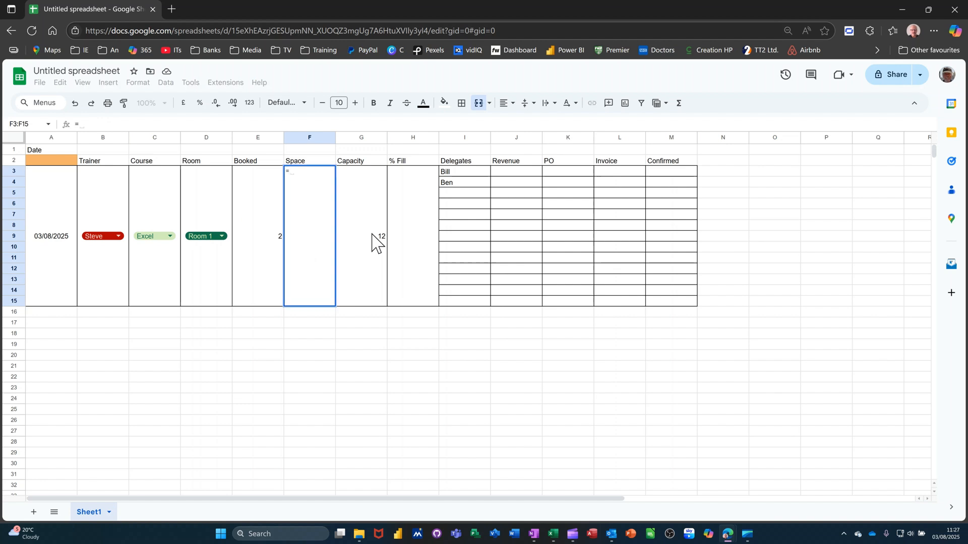
pyautogui.click(374, 242)
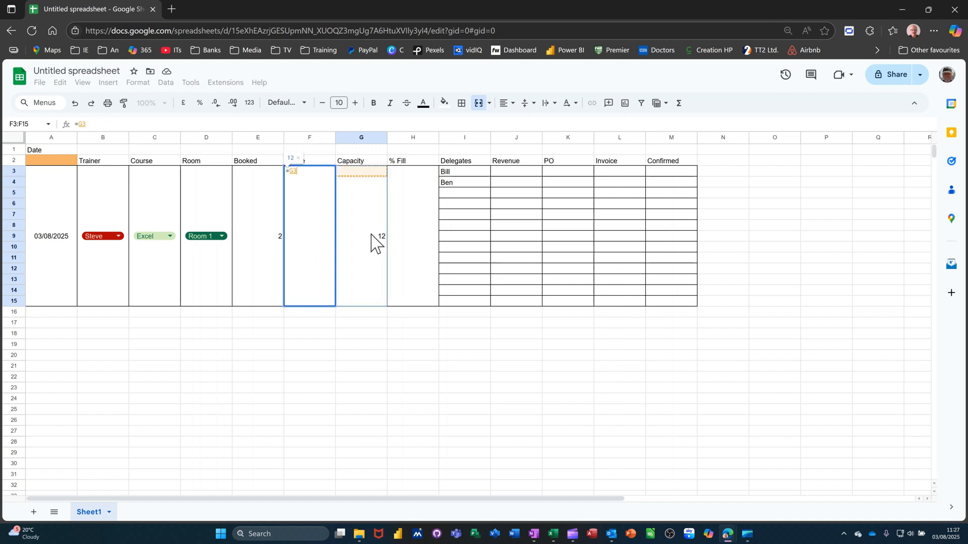
pyautogui.write('-')
pyautogui.click(260, 244)
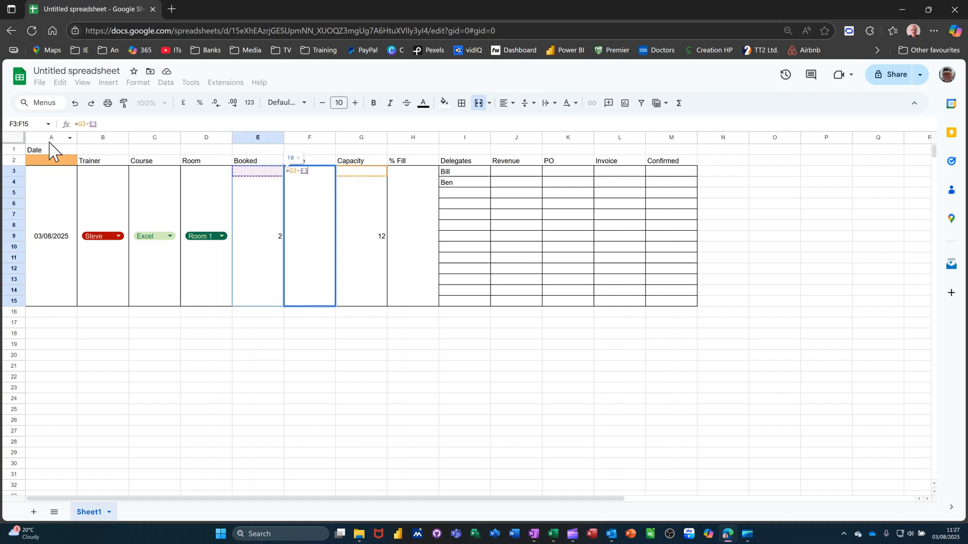
pyautogui.press('Return')
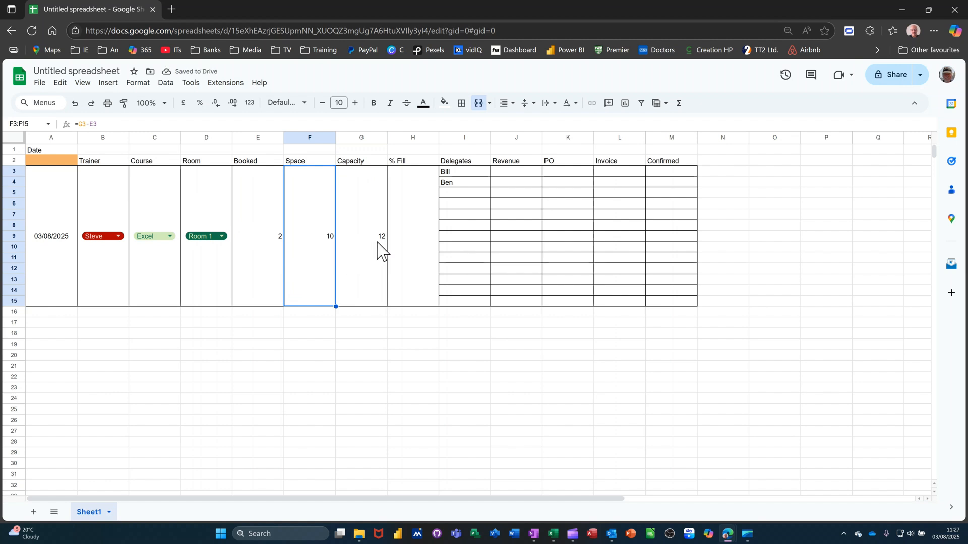
# Calculate the fill rate in the merged % Fill cell H3 with =E3/G3 and format it as a percentage without decimals.
pyautogui.click(416, 247)
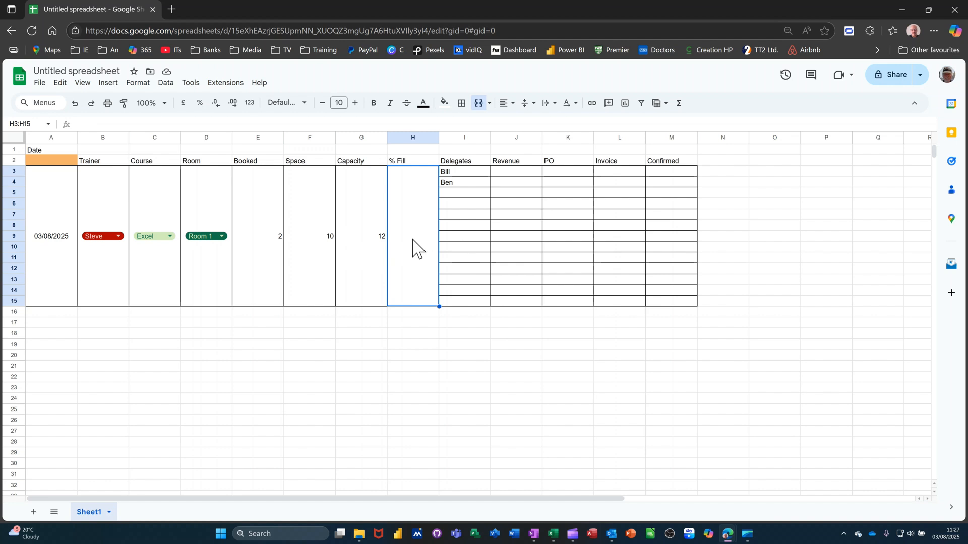
pyautogui.write('=')
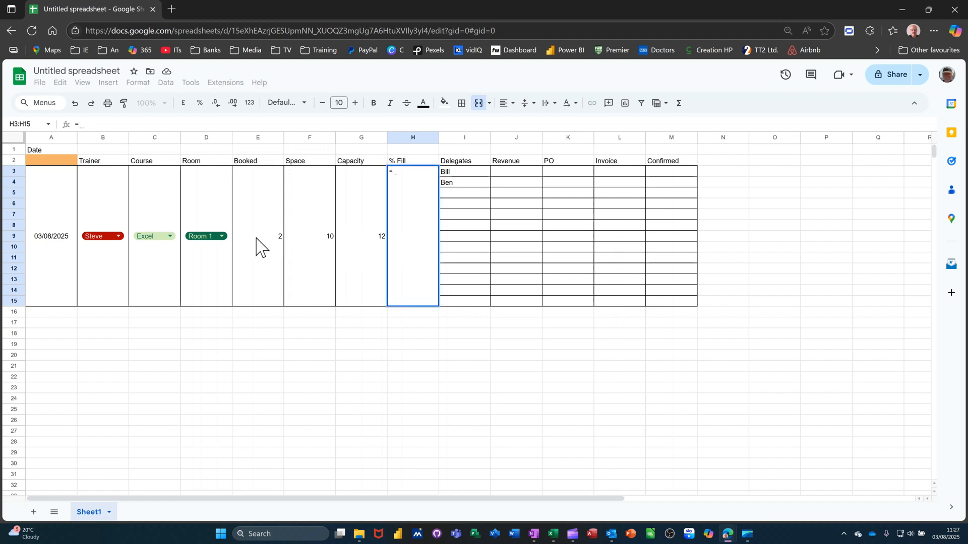
pyautogui.click(257, 239)
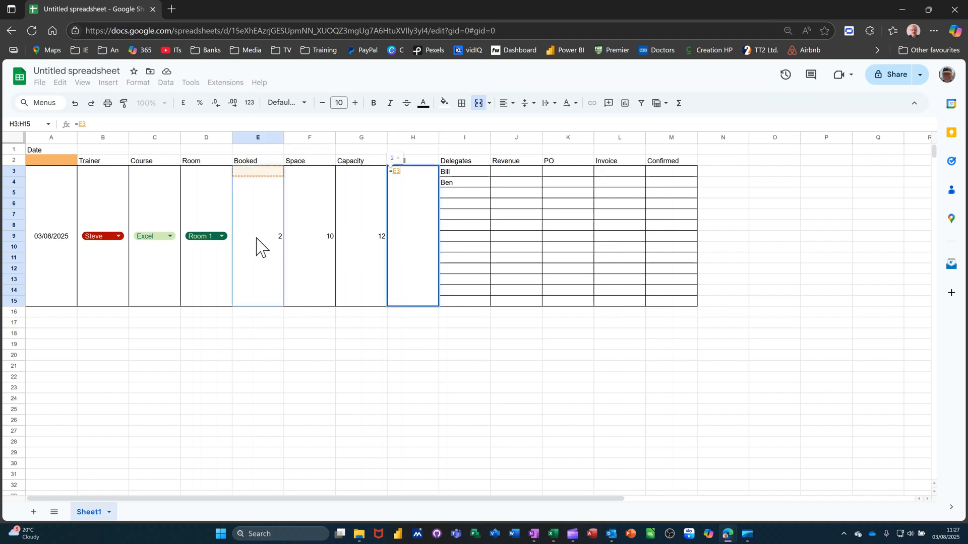
pyautogui.write('/')
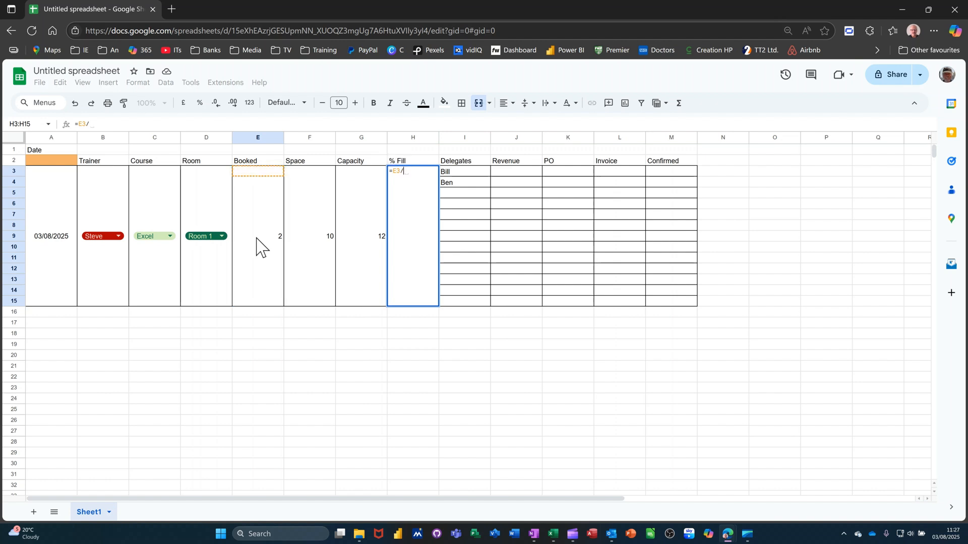
pyautogui.click(370, 250)
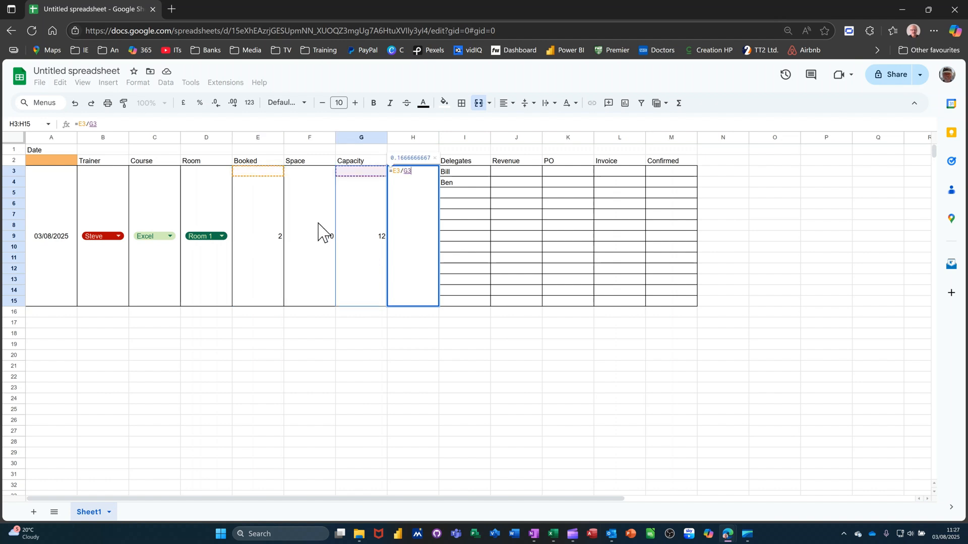
pyautogui.press('Return')
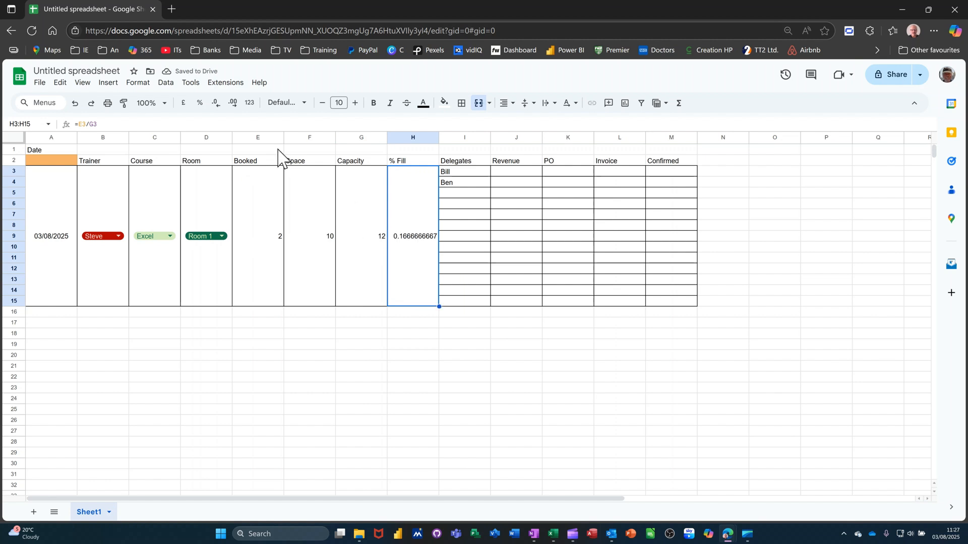
pyautogui.click(200, 104)
pyautogui.click(215, 103)
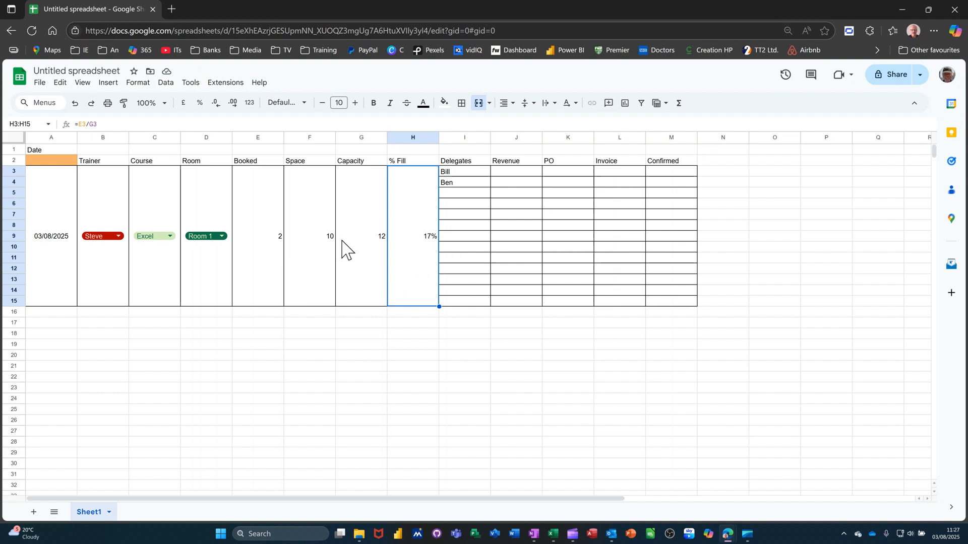
# Fill the second delegate's name from I4 down through I9.
pyautogui.click(481, 184)
pyautogui.moveTo(491, 188); pyautogui.dragTo(488, 236)
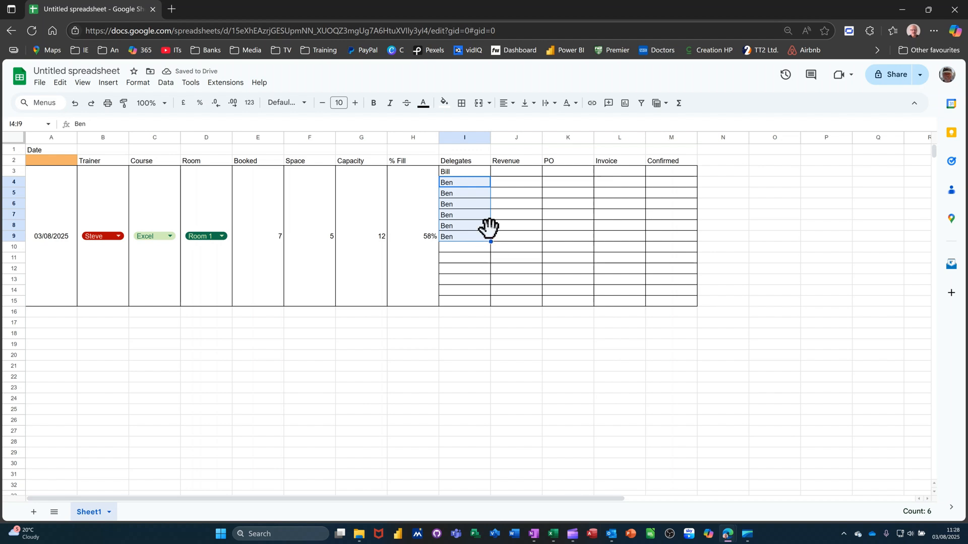
pyautogui.click(456, 241)
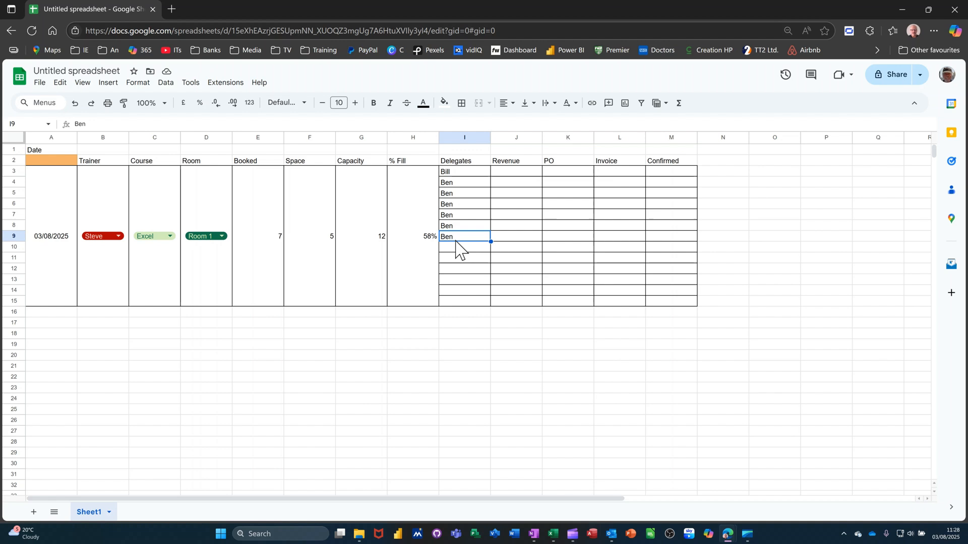
# Clear the delegate in I9 and count the delegate names in I16 with =counta(I3:I15).
pyautogui.press('Delete')
pyautogui.click(465, 256)
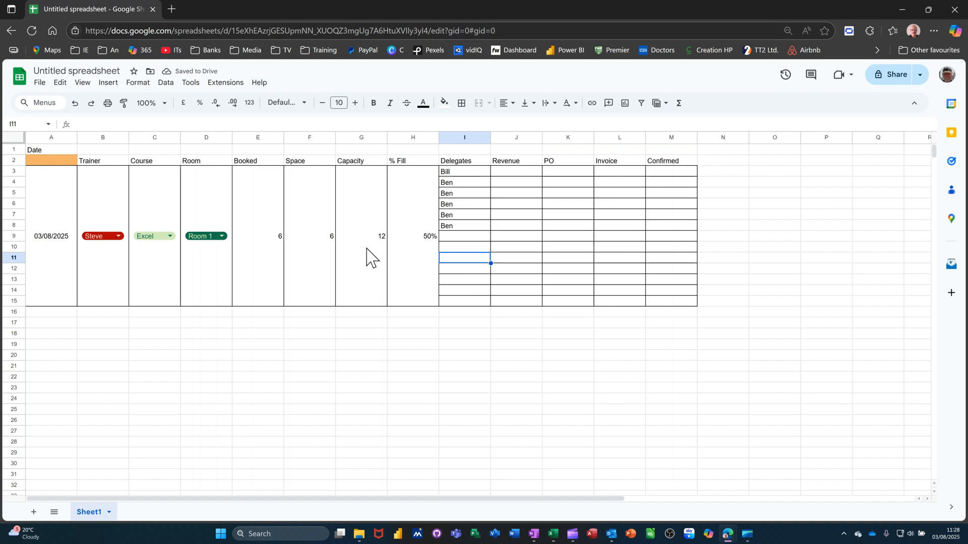
pyautogui.click(458, 313)
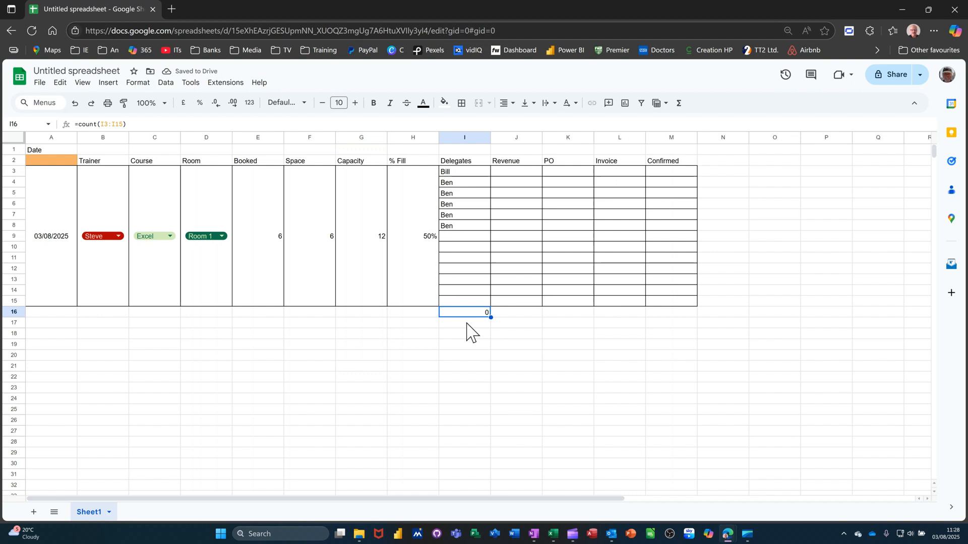
pyautogui.write('=counta(')
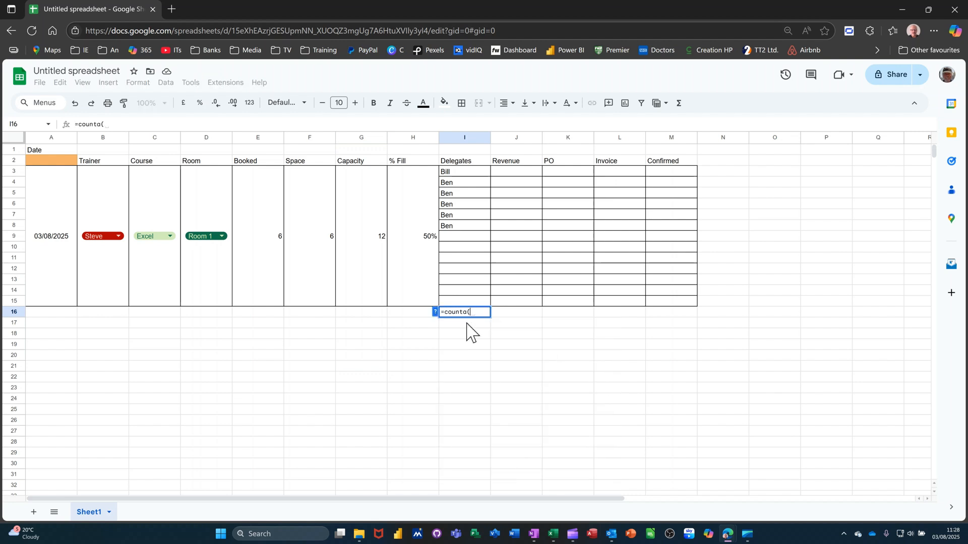
pyautogui.click(454, 172)
pyautogui.moveTo(458, 191); pyautogui.dragTo(459, 301)
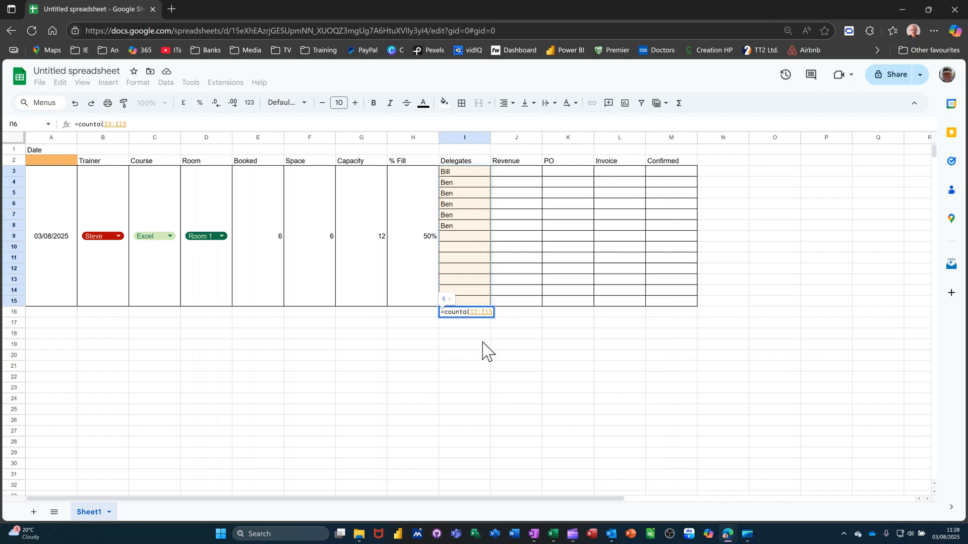
pyautogui.press('Return')
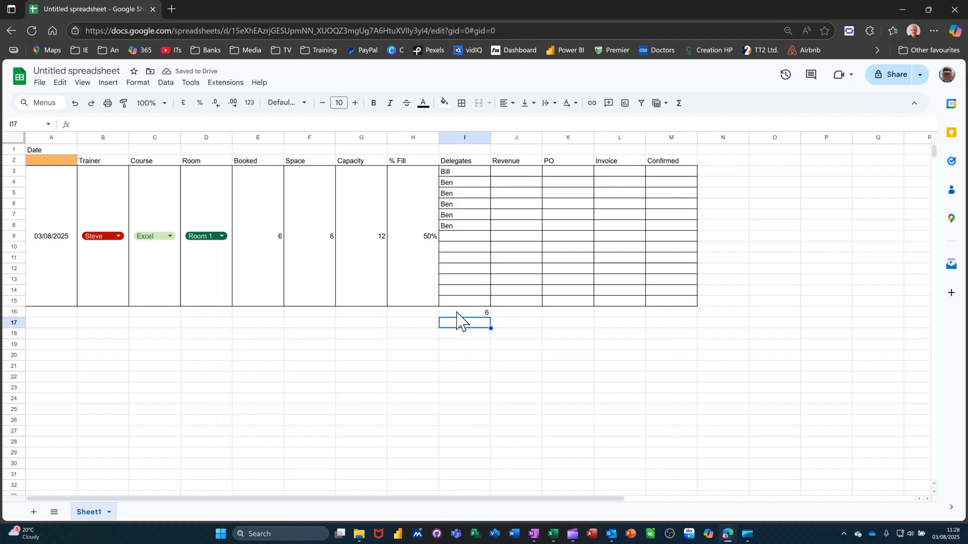
pyautogui.click(483, 315)
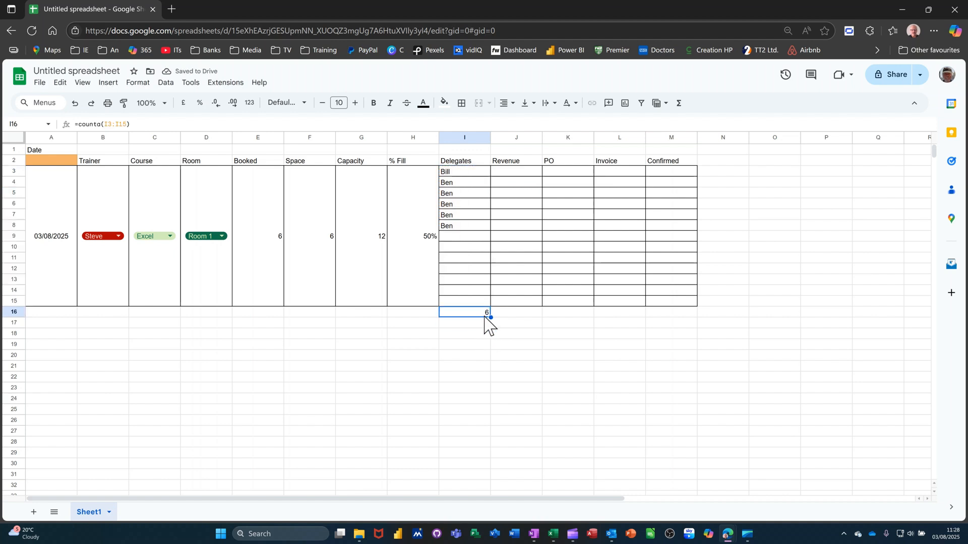
# Enter 200 as the first delegate's revenue in J3.
pyautogui.click(519, 315)
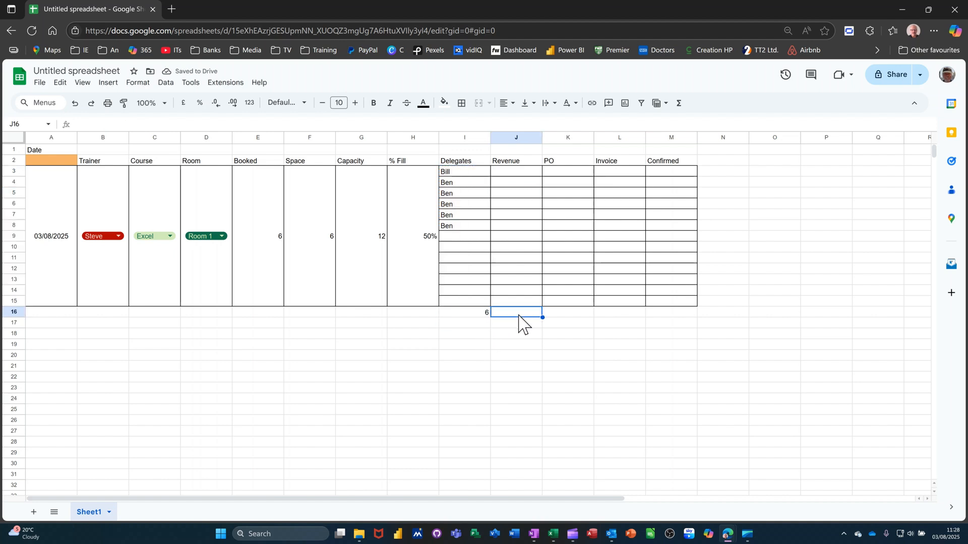
pyautogui.click(514, 174)
pyautogui.write('200')
pyautogui.press('Return')
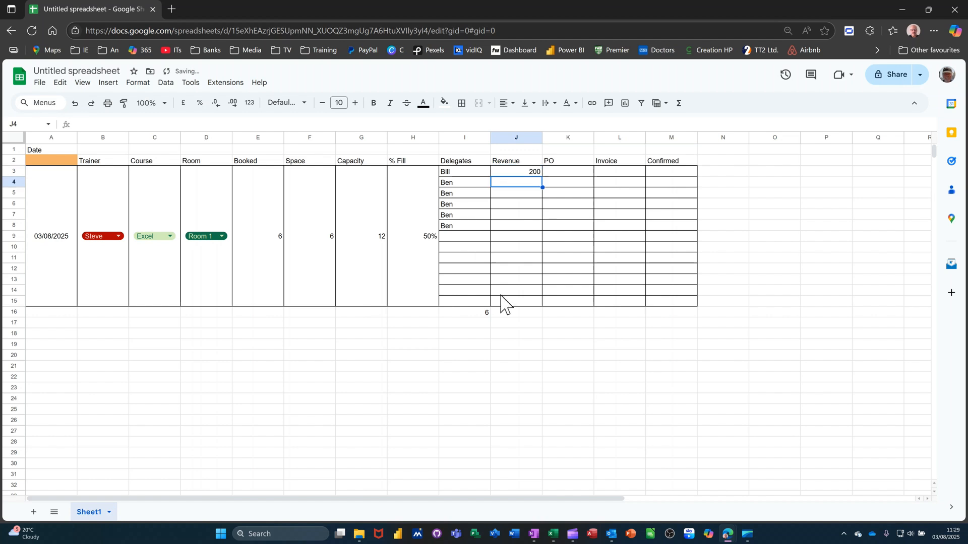
# Total the Revenue column in J16 with =SUM(J3:J15).
pyautogui.click(518, 323)
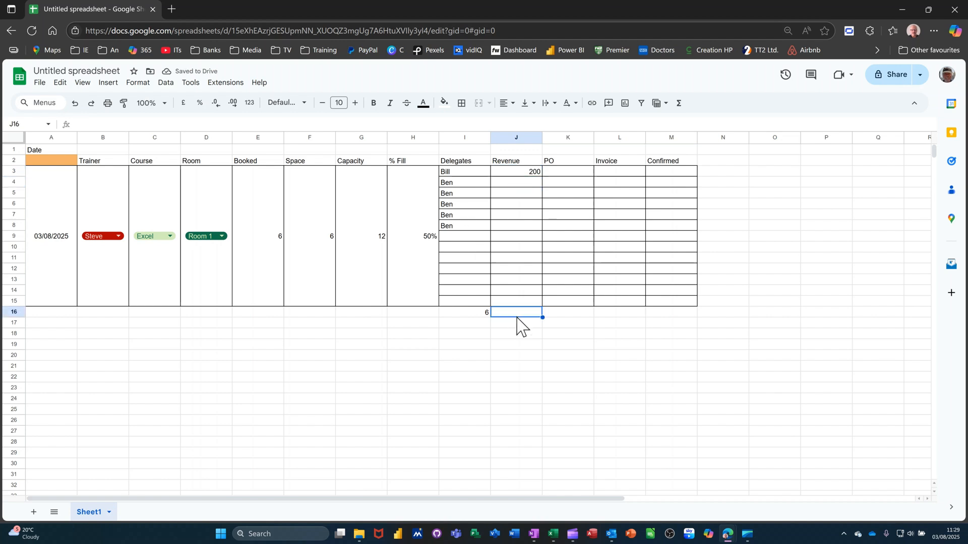
pyautogui.click(680, 104)
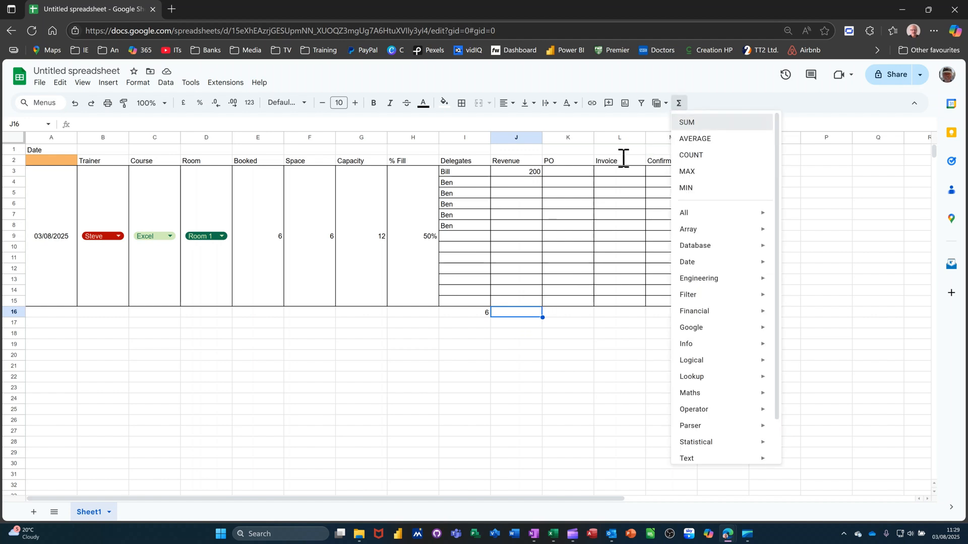
pyautogui.press('Return')
pyautogui.moveTo(515, 174); pyautogui.dragTo(522, 304)
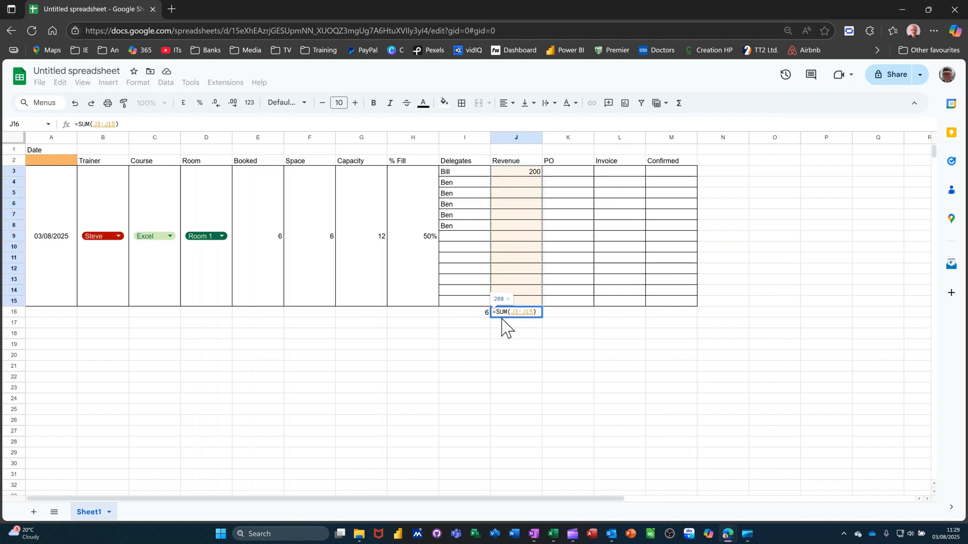
pyautogui.press('Return')
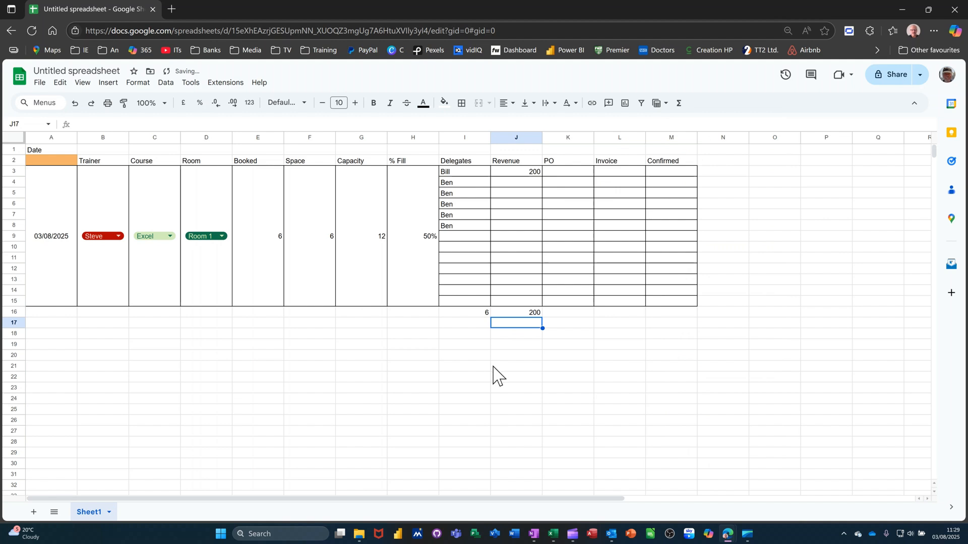
# Format the revenue cells and their total, J3:J16, as pound currency.
pyautogui.click(516, 173)
pyautogui.moveTo(516, 173); pyautogui.dragTo(494, 308)
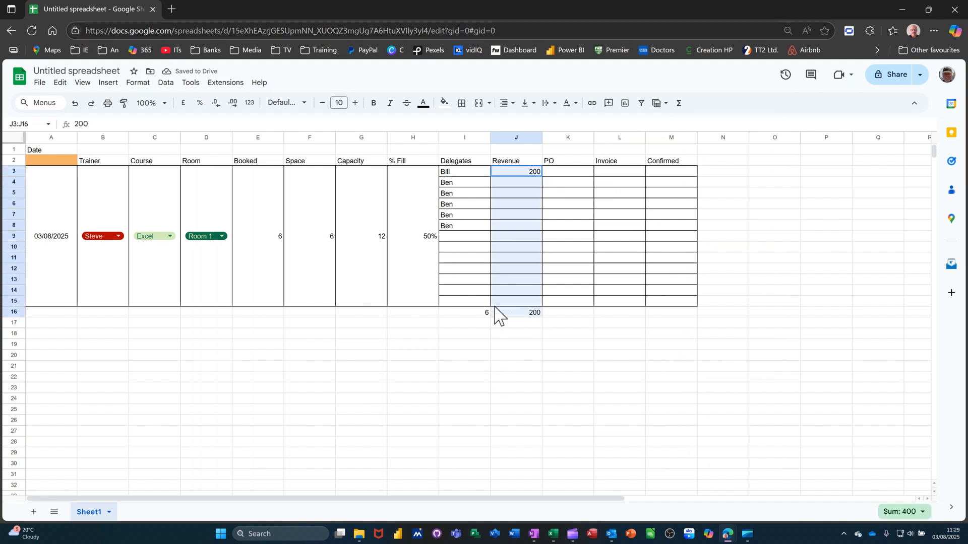
pyautogui.click(183, 103)
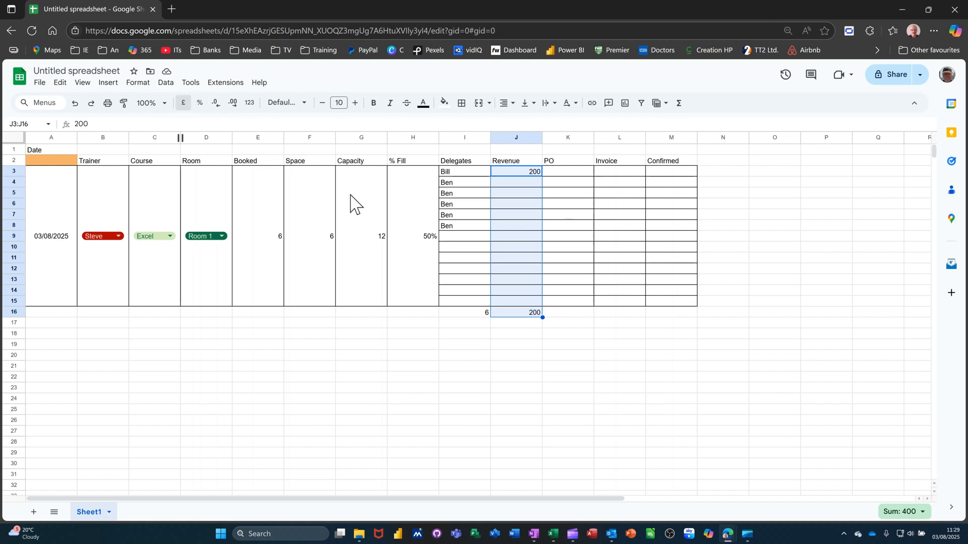
# Enter 200 as revenue in J4 and fill it down through J8 for the remaining delegates.
pyautogui.click(518, 186)
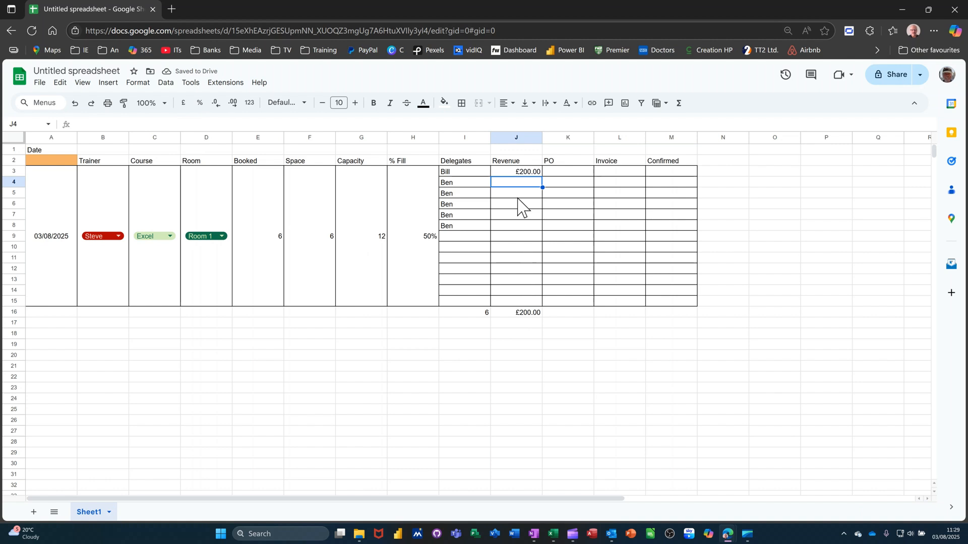
pyautogui.write('200')
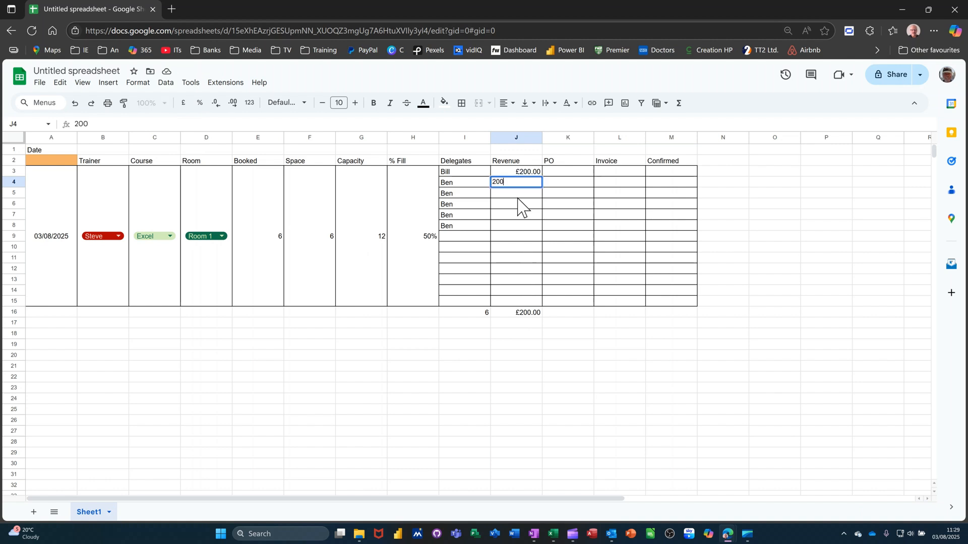
pyautogui.press('Return')
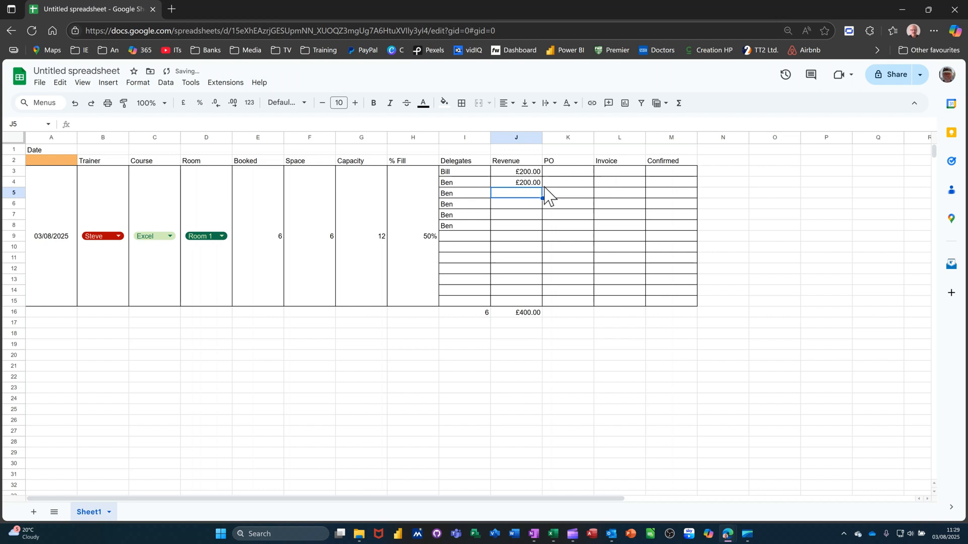
pyautogui.click(526, 184)
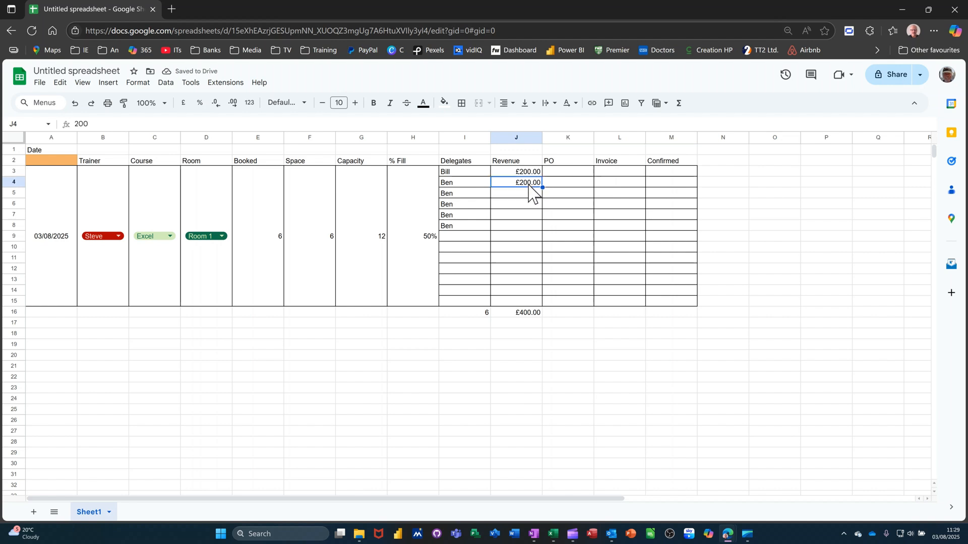
pyautogui.moveTo(542, 187); pyautogui.dragTo(541, 229)
# Insert tick boxes in the PO, Invoice and Confirmed columns over K3:M15.
pyautogui.moveTo(564, 175); pyautogui.dragTo(661, 309)
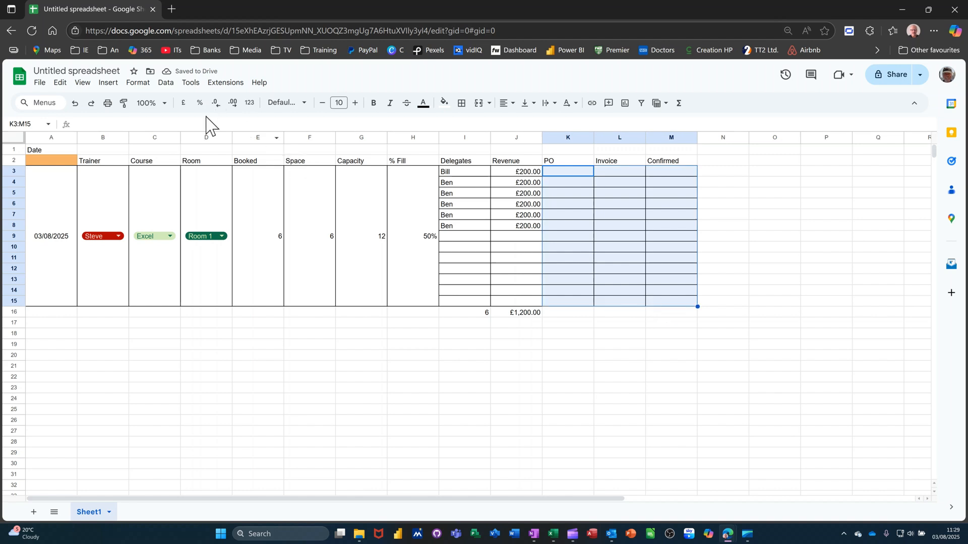
pyautogui.click(108, 83)
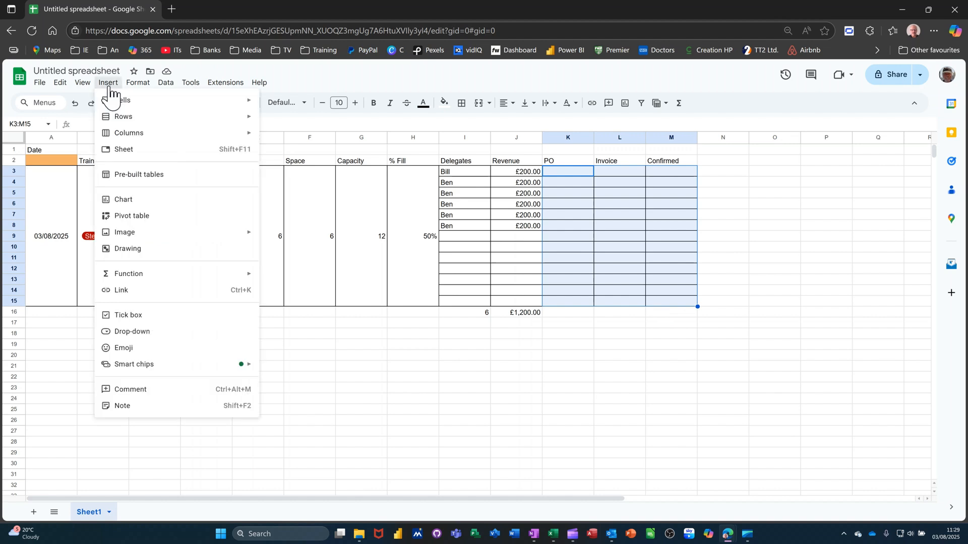
pyautogui.click(121, 317)
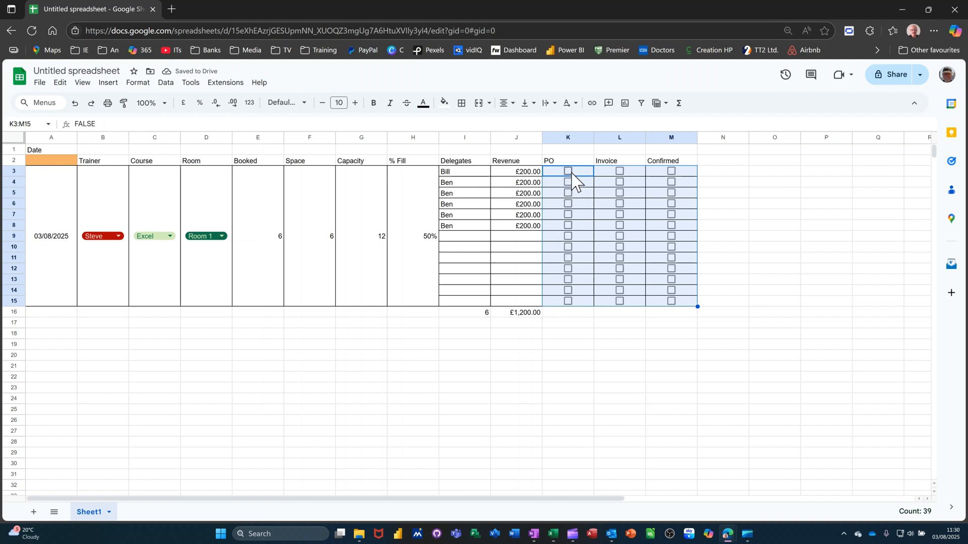
# Tick the PO boxes in K3 through K8 for all six delegates.
pyautogui.click(570, 172)
pyautogui.click(569, 182)
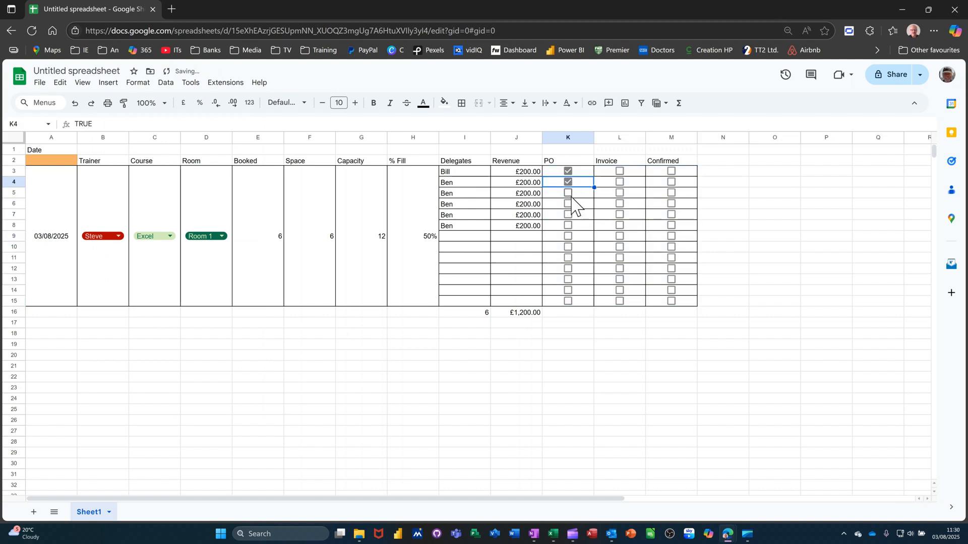
pyautogui.click(572, 196)
pyautogui.click(571, 205)
pyautogui.click(570, 215)
pyautogui.click(569, 227)
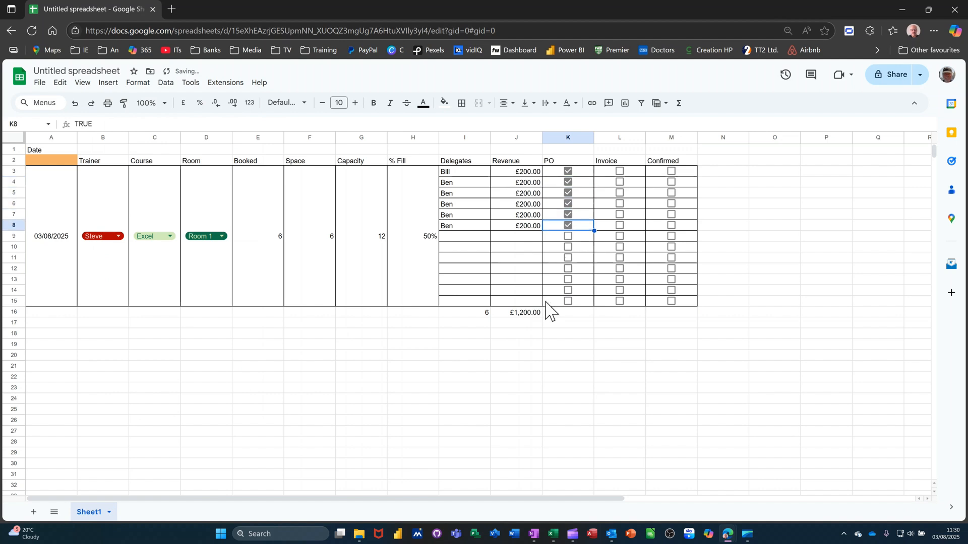
# Fill the totals cells I16:M16 with a light red background.
pyautogui.moveTo(489, 317); pyautogui.dragTo(685, 318)
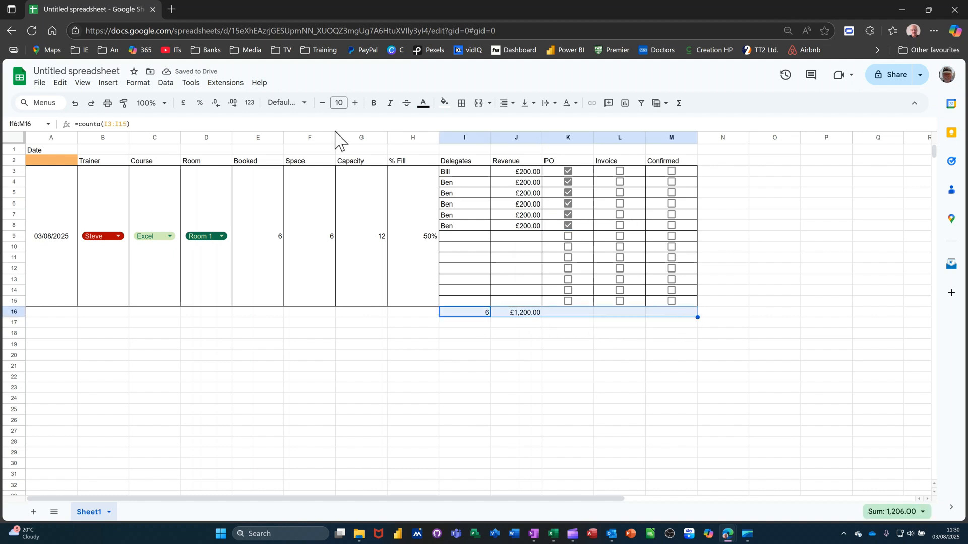
pyautogui.click(444, 104)
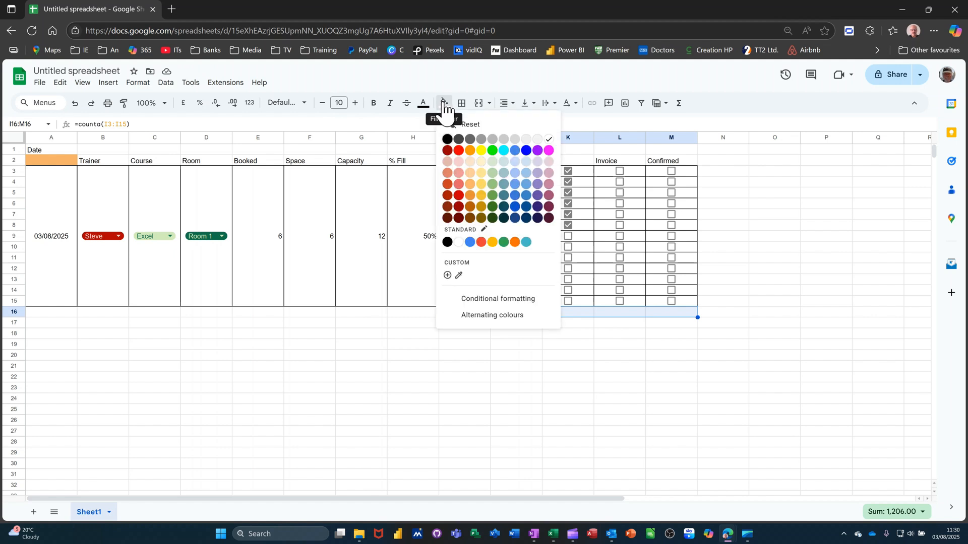
pyautogui.click(459, 172)
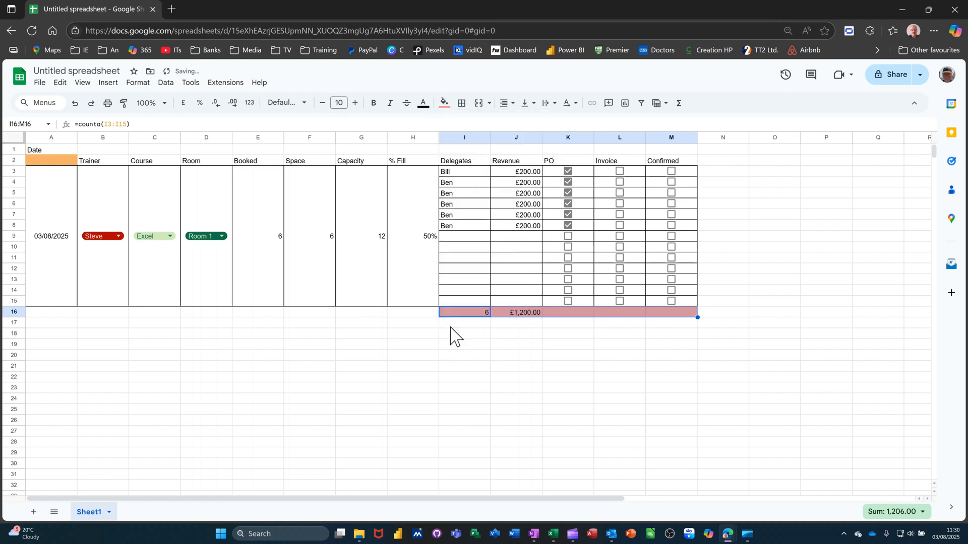
pyautogui.click(477, 332)
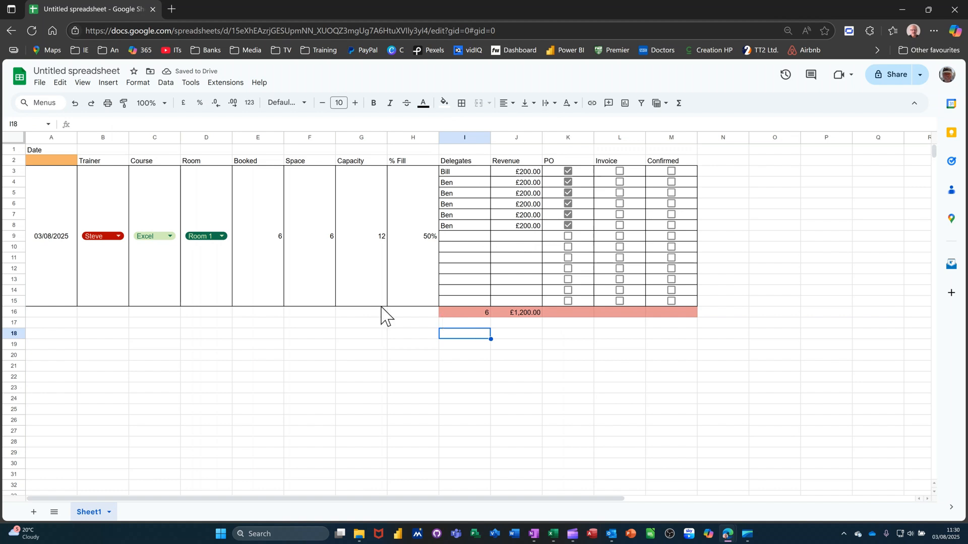
# Apply all borders to the totals row across A16:M16.
pyautogui.moveTo(38, 313); pyautogui.dragTo(687, 313)
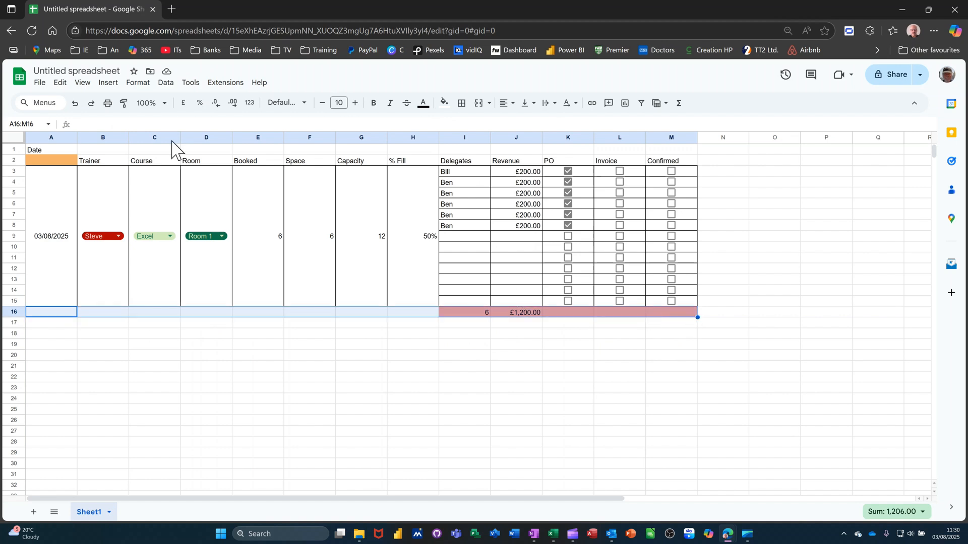
pyautogui.click(461, 105)
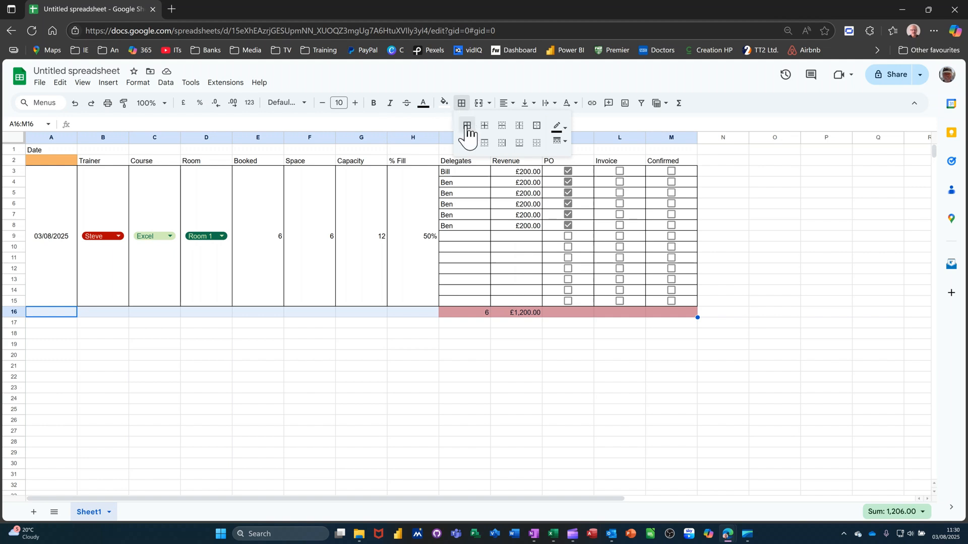
pyautogui.click(466, 126)
pyautogui.click(156, 338)
pyautogui.moveTo(51, 163); pyautogui.dragTo(670, 174)
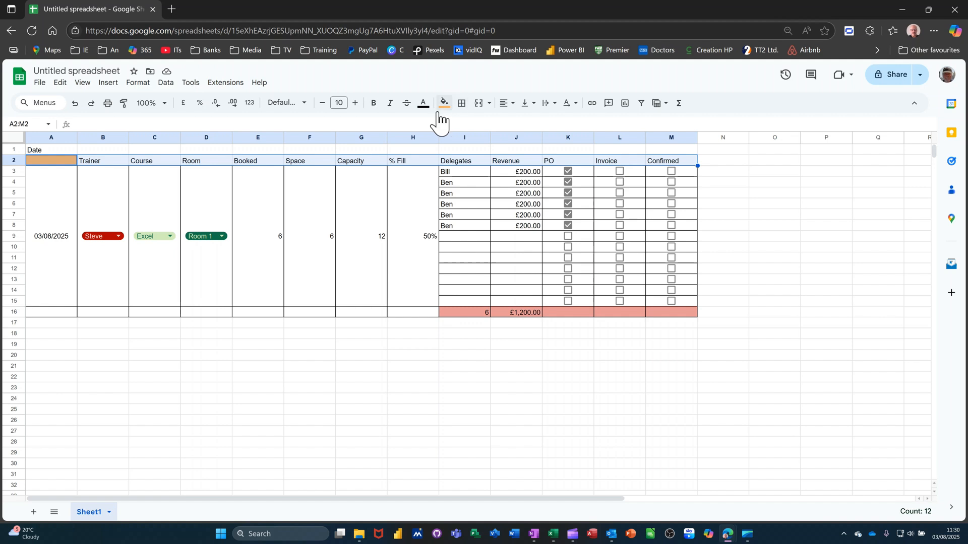
pyautogui.click(462, 105)
pyautogui.click(363, 368)
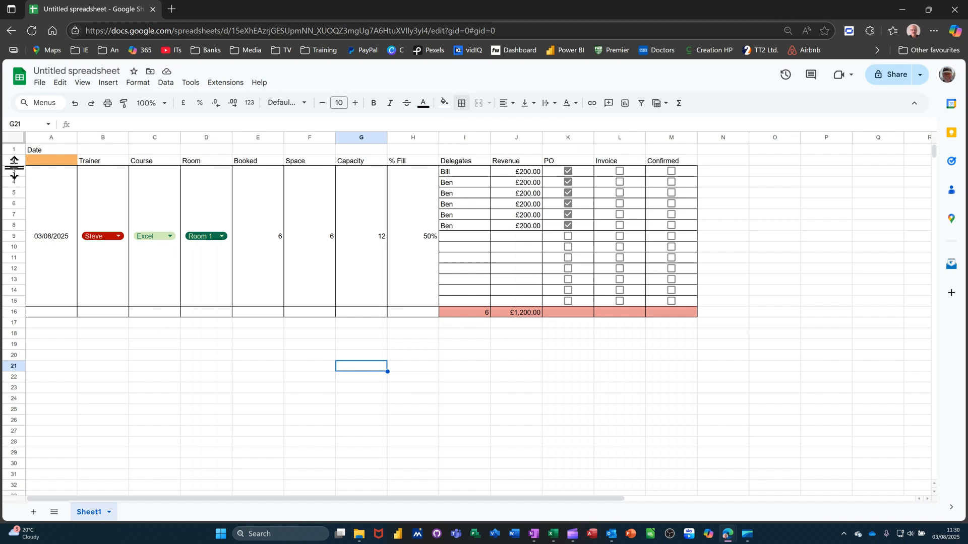
# Copy the whole booking block in rows 3 to 16 and paste it below, starting at A17.
pyautogui.moveTo(14, 173); pyautogui.dragTo(19, 311)
pyautogui.hotkey('ctrl', 'c')
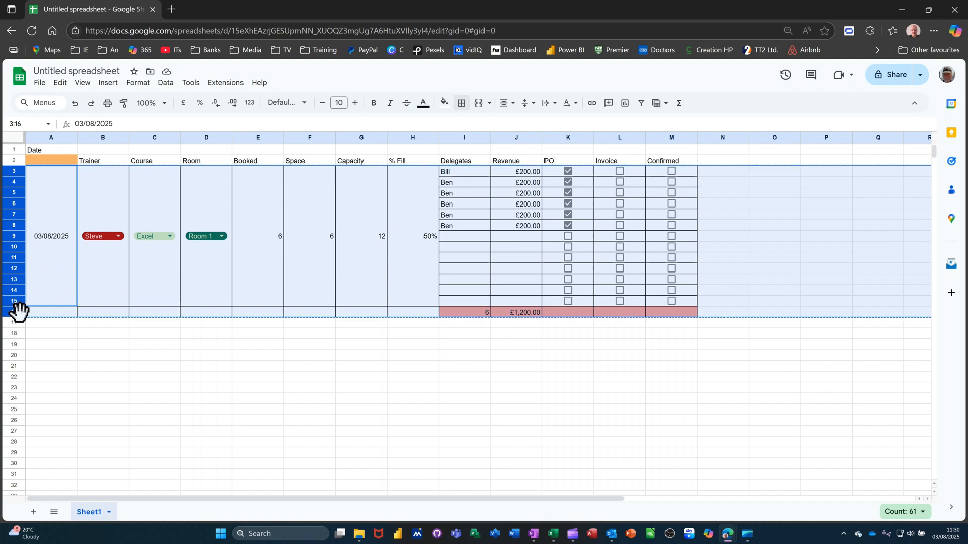
pyautogui.click(42, 325)
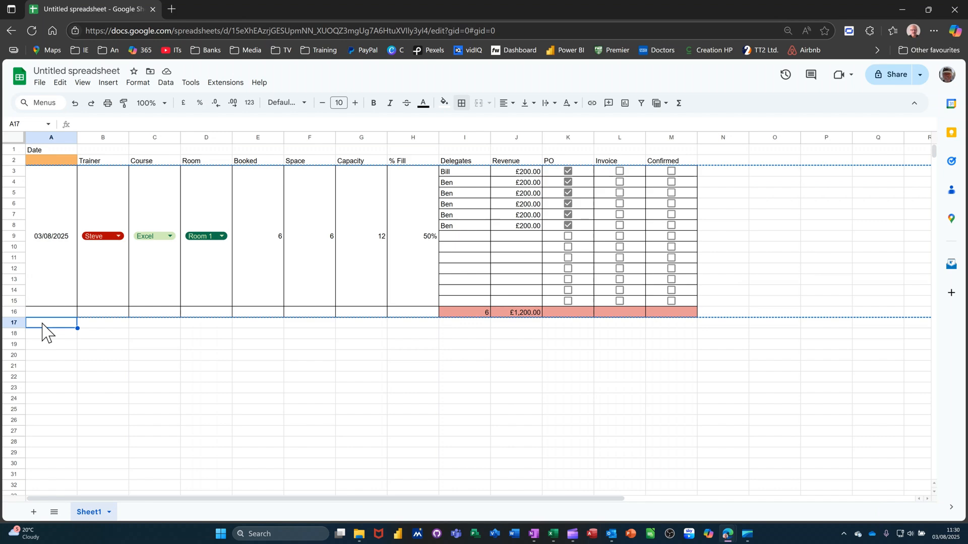
pyautogui.hotkey('ctrl', 'v')
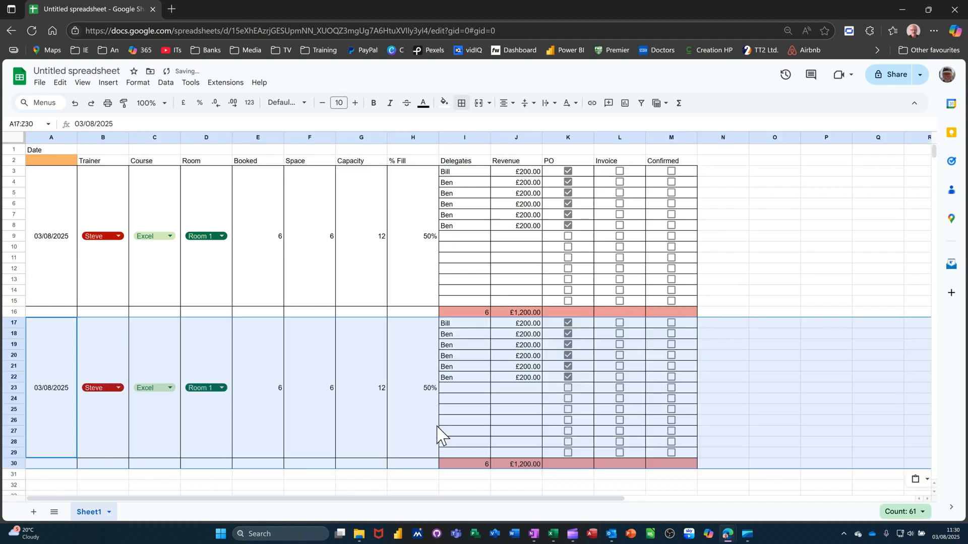
# Clear the last four delegate and revenue entries of the second booking block in I19:J22.
pyautogui.moveTo(452, 345); pyautogui.dragTo(516, 376)
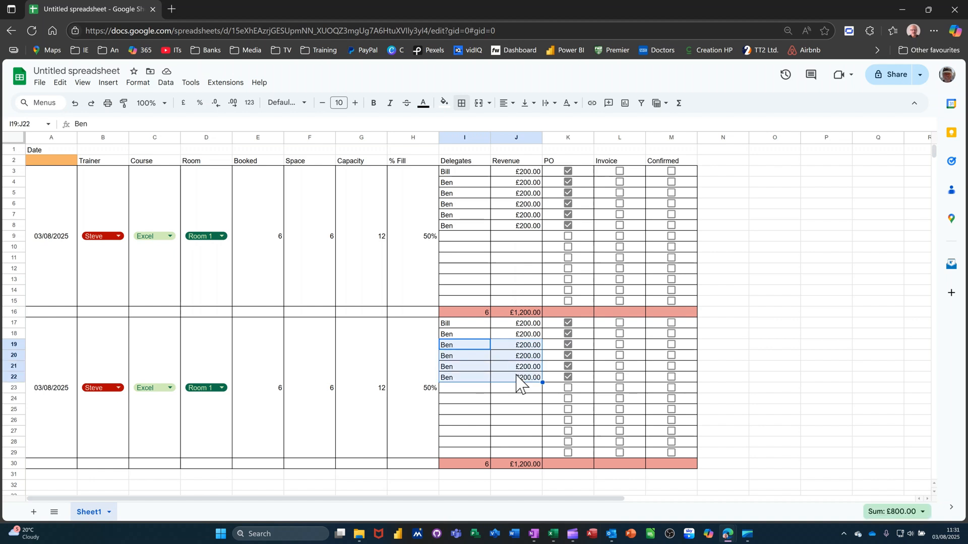
pyautogui.press('Delete')
pyautogui.click(506, 399)
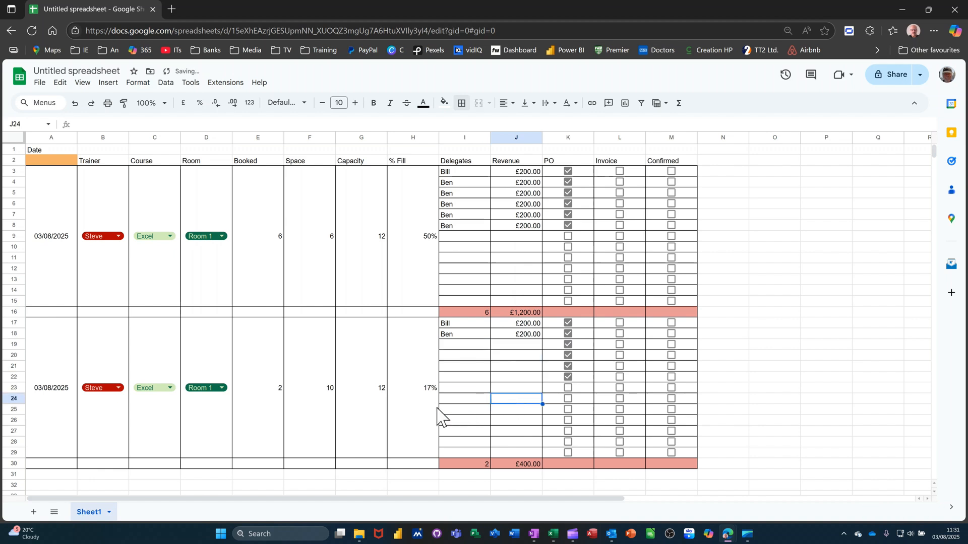
pyautogui.click(481, 368)
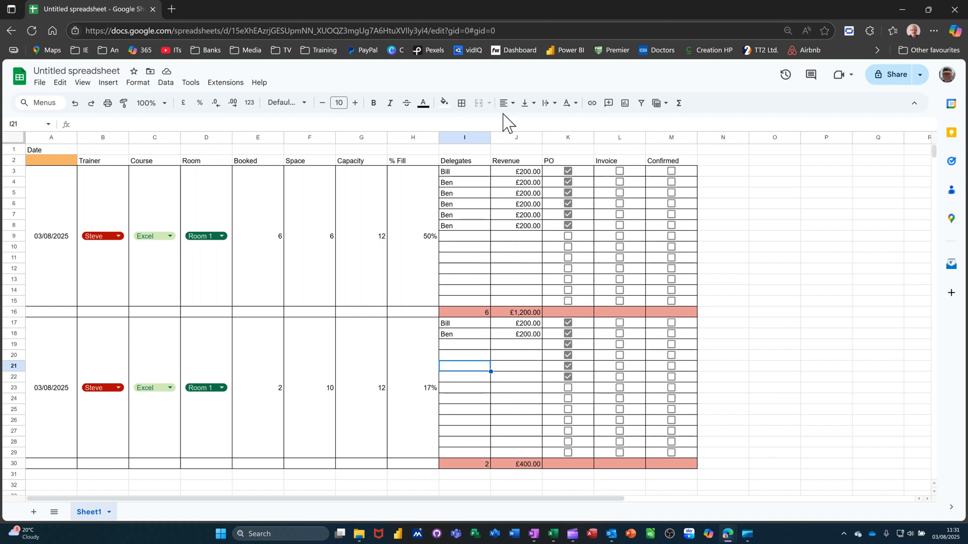
# Insert one blank row above the column headings in row 2.
pyautogui.click(9, 160)
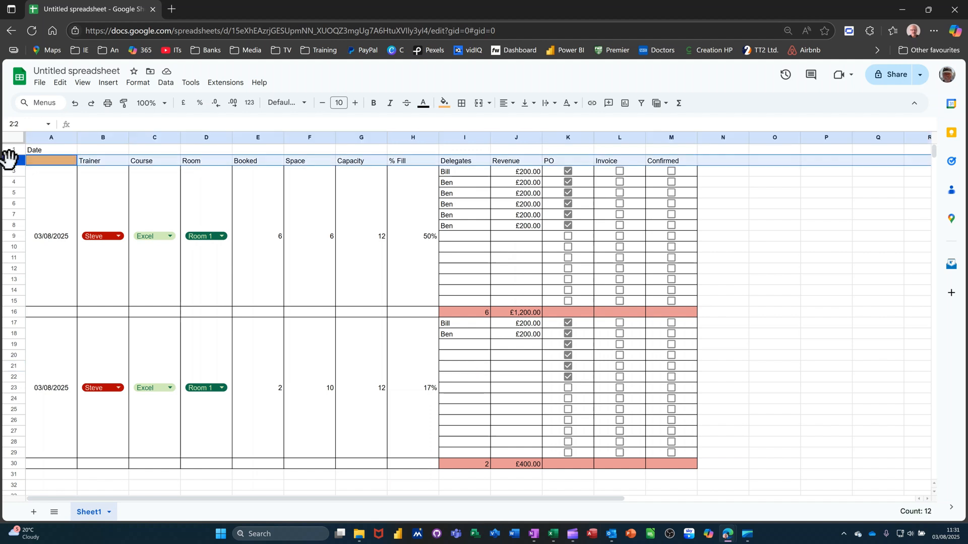
pyautogui.rightClick(9, 157)
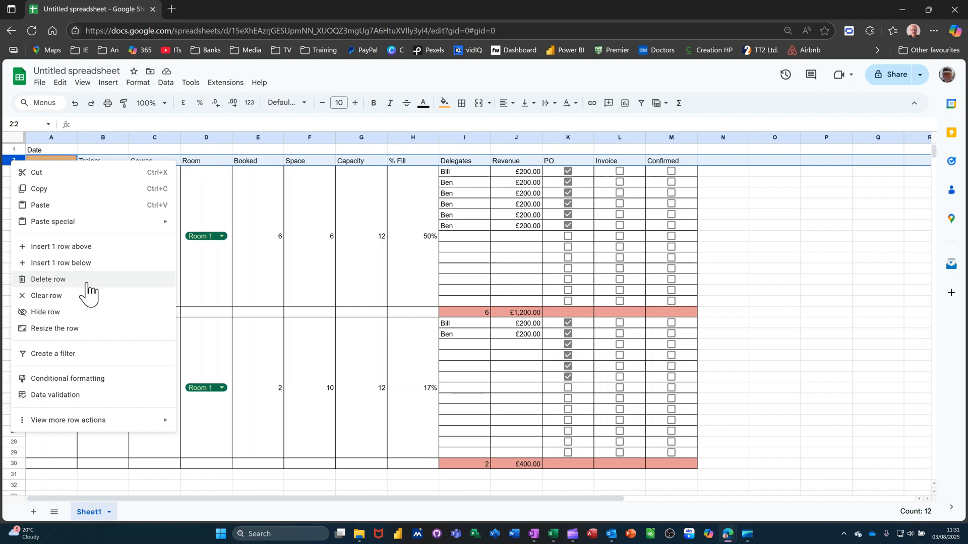
pyautogui.click(83, 247)
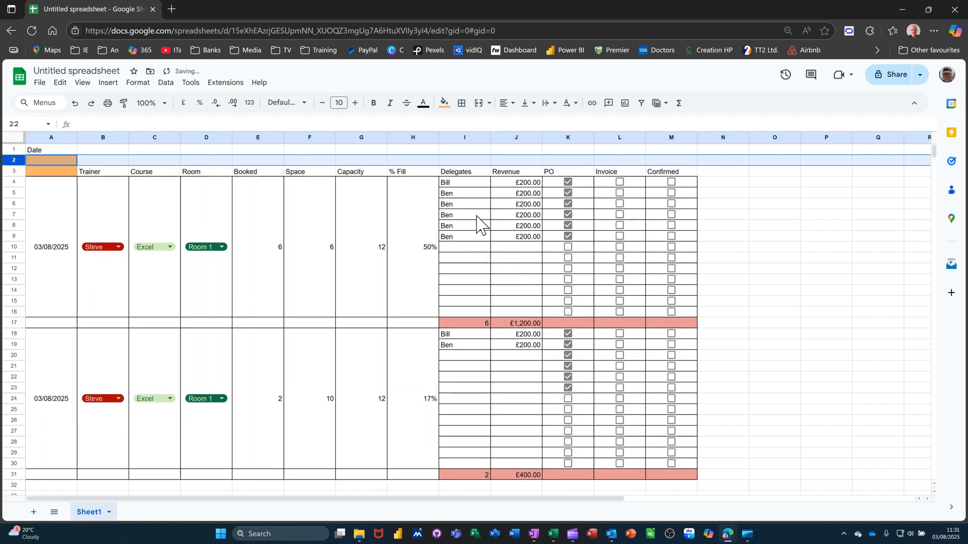
pyautogui.click(450, 195)
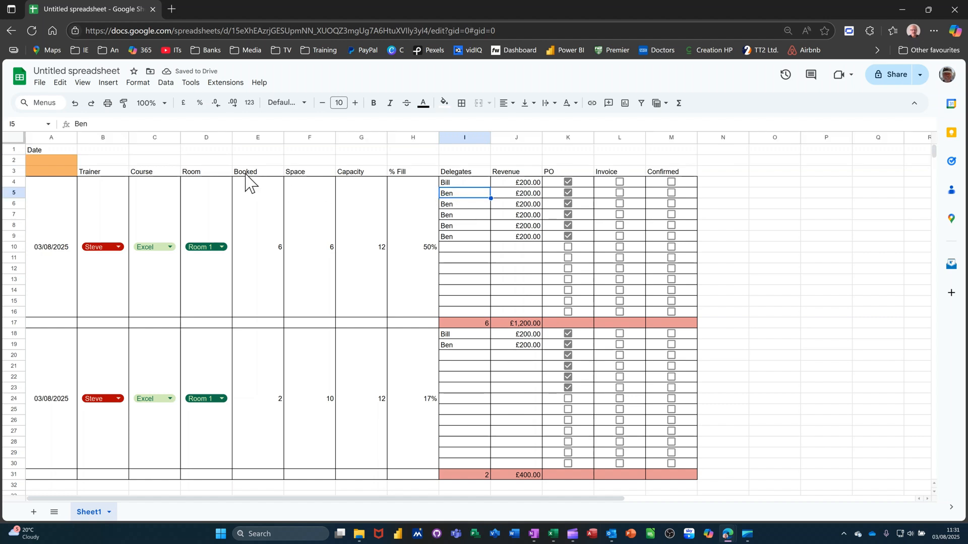
# Copy the Revenue heading from J3 to J1 and the Booked heading from E3 to K1.
pyautogui.click(510, 173)
pyautogui.hotkey('ctrl', 'c')
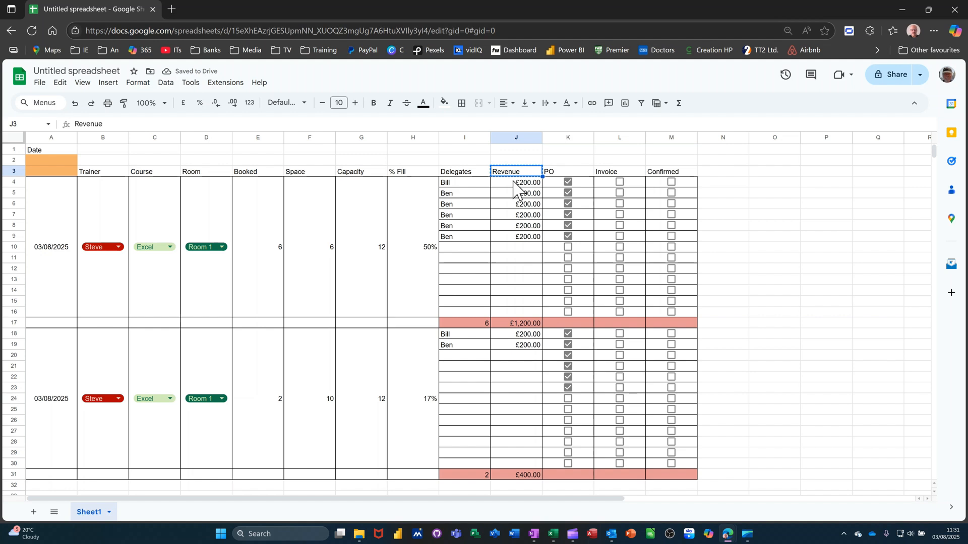
pyautogui.click(517, 150)
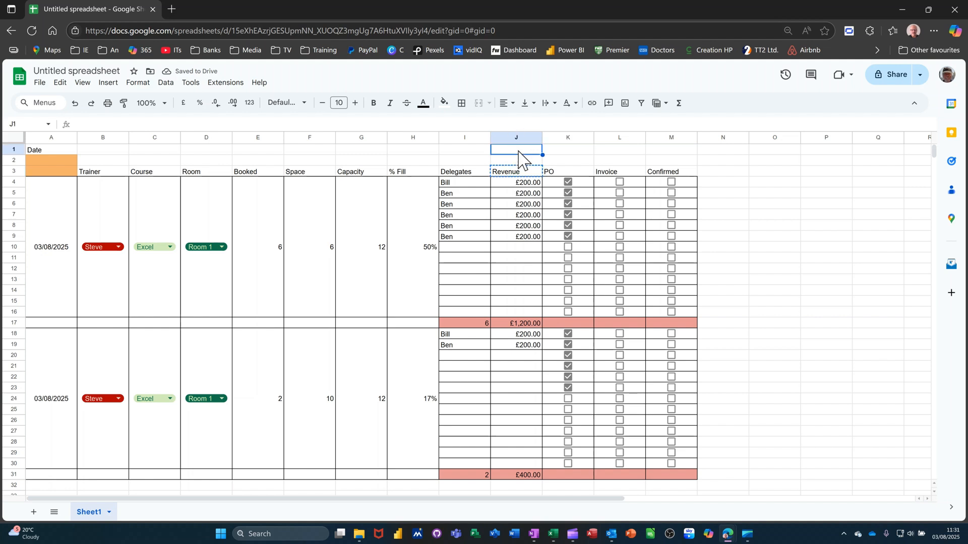
pyautogui.hotkey('ctrl', 'v')
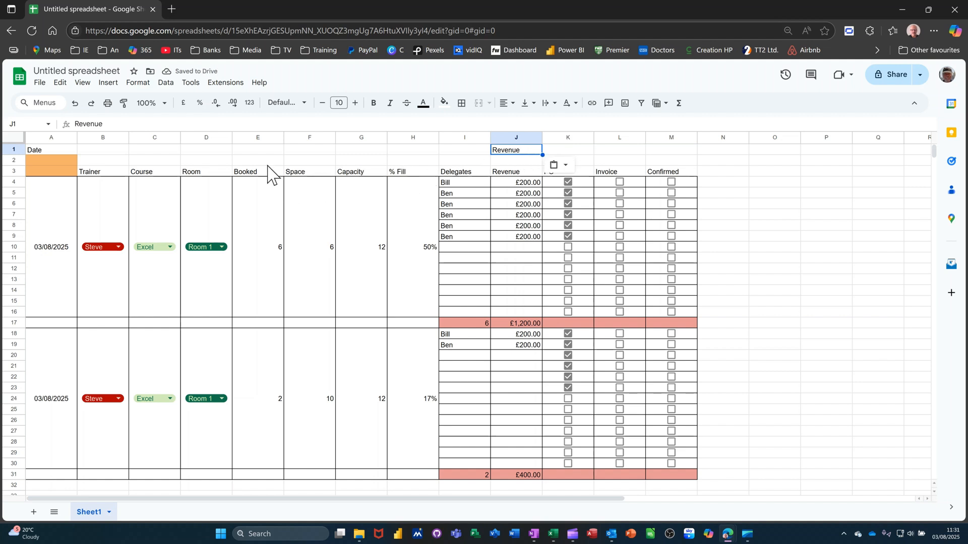
pyautogui.click(249, 173)
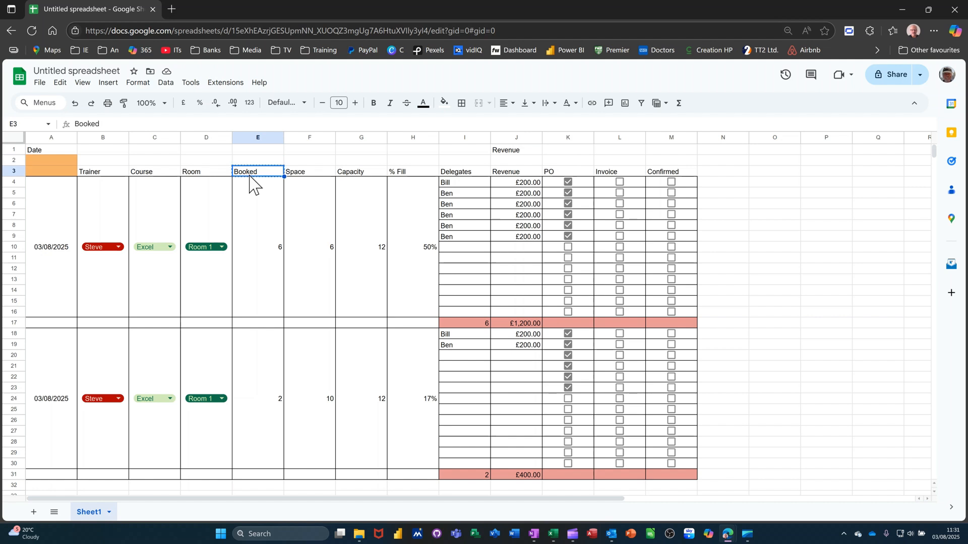
pyautogui.click(562, 151)
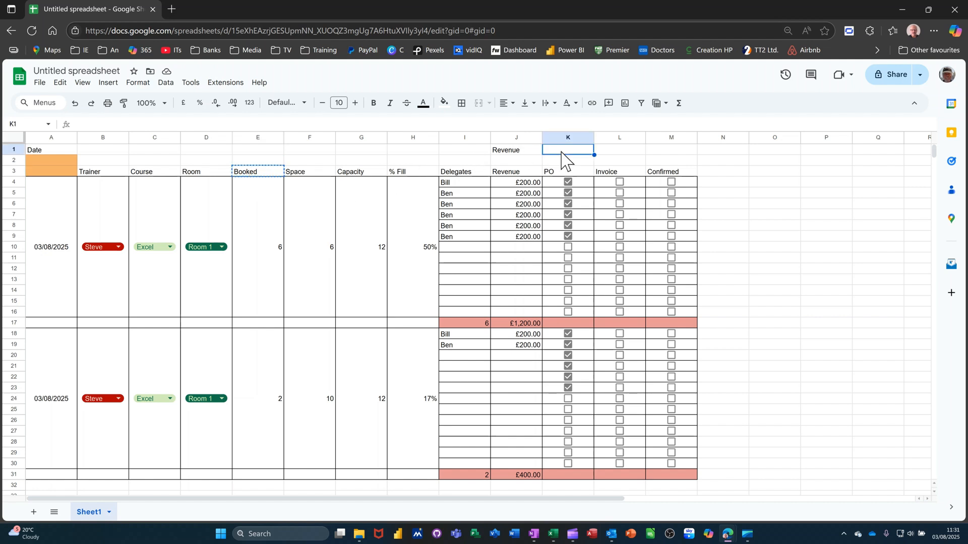
pyautogui.hotkey('ctrl', 'v')
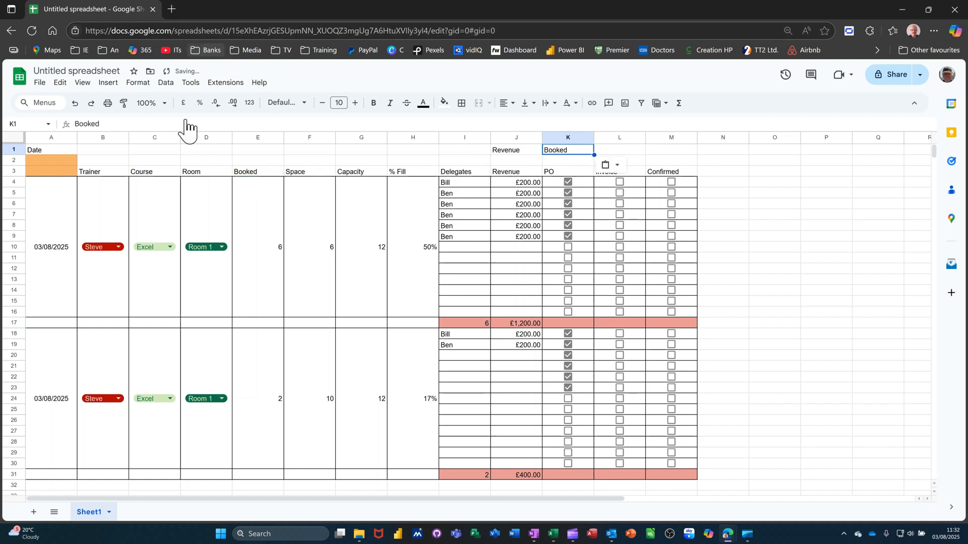
# Copy the Capacity and % Fill headings from G3:H3 into L1:M1.
pyautogui.click(377, 172)
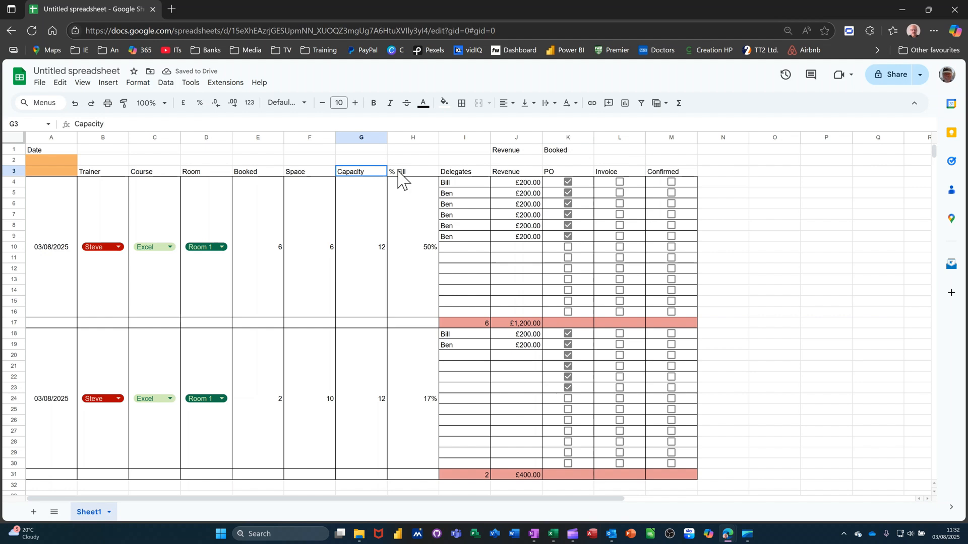
pyautogui.keyDown('shift'); pyautogui.click(398, 174); pyautogui.keyUp('shift')
pyautogui.hotkey('ctrl', 'c')
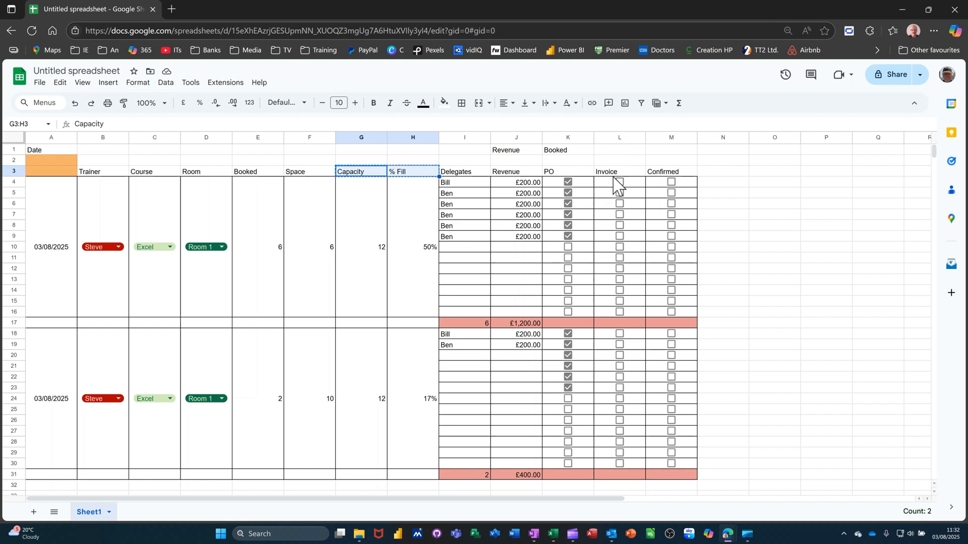
pyautogui.click(618, 152)
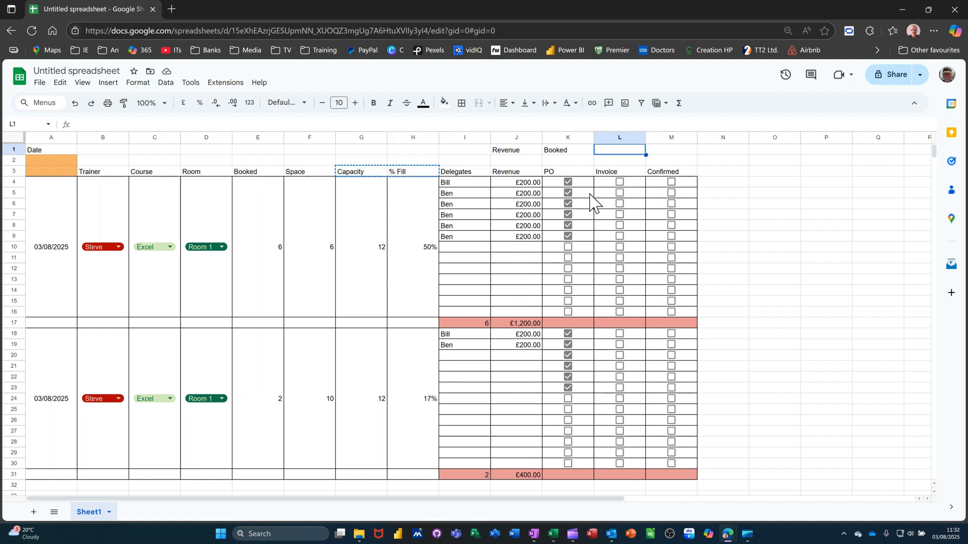
pyautogui.hotkey('ctrl', 'v')
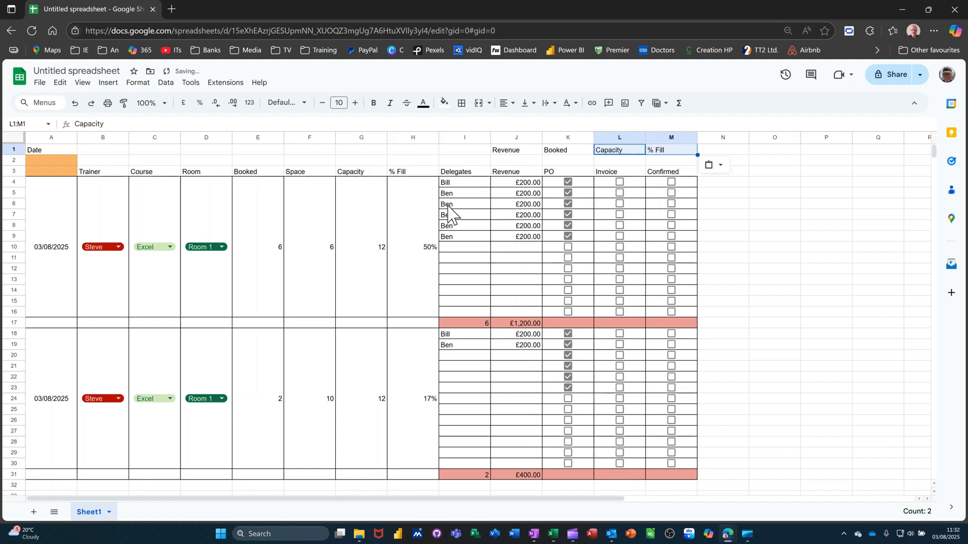
# Apply all borders to the summary area J1:M2.
pyautogui.moveTo(509, 150); pyautogui.dragTo(680, 161)
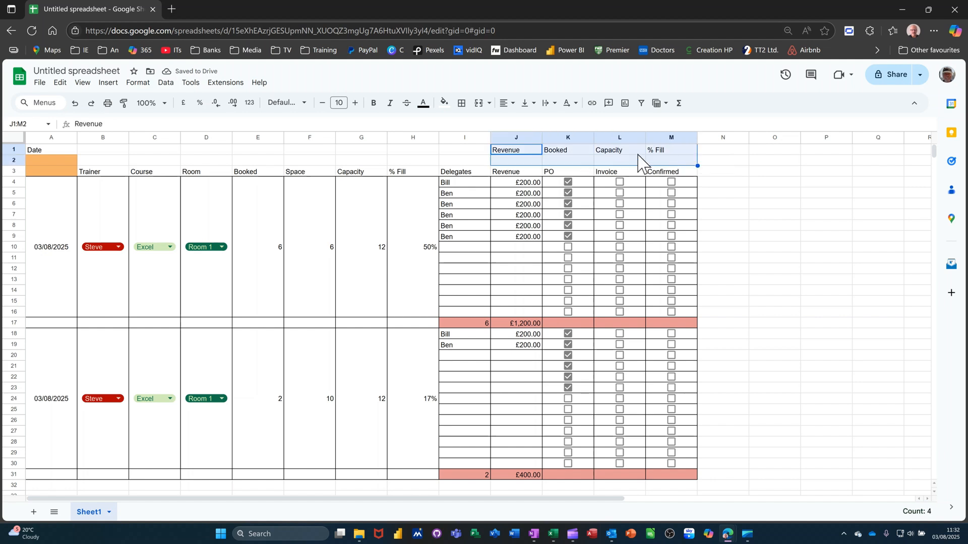
pyautogui.click(461, 104)
pyautogui.click(467, 126)
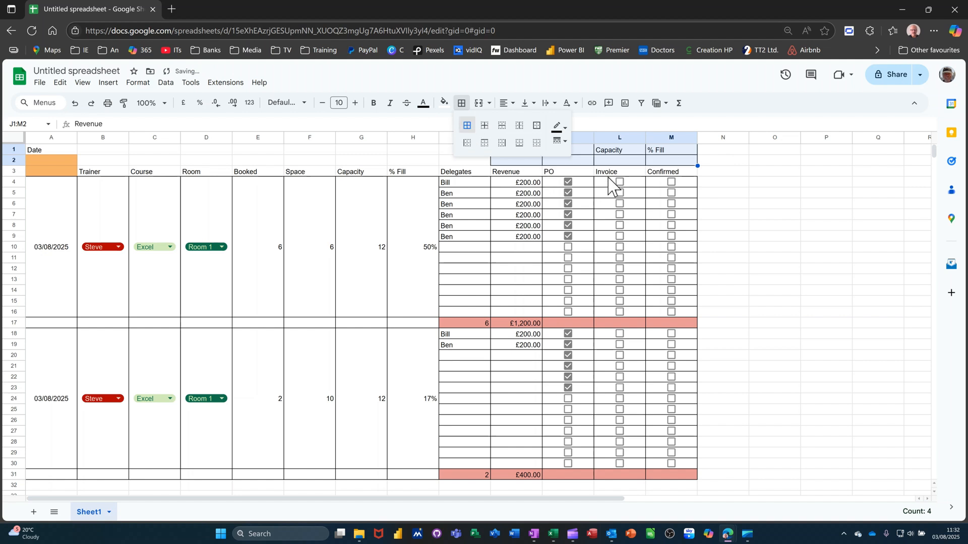
# Fill the summary value cells J2:M2 with a stronger red than the block totals rows.
pyautogui.moveTo(528, 162); pyautogui.dragTo(669, 162)
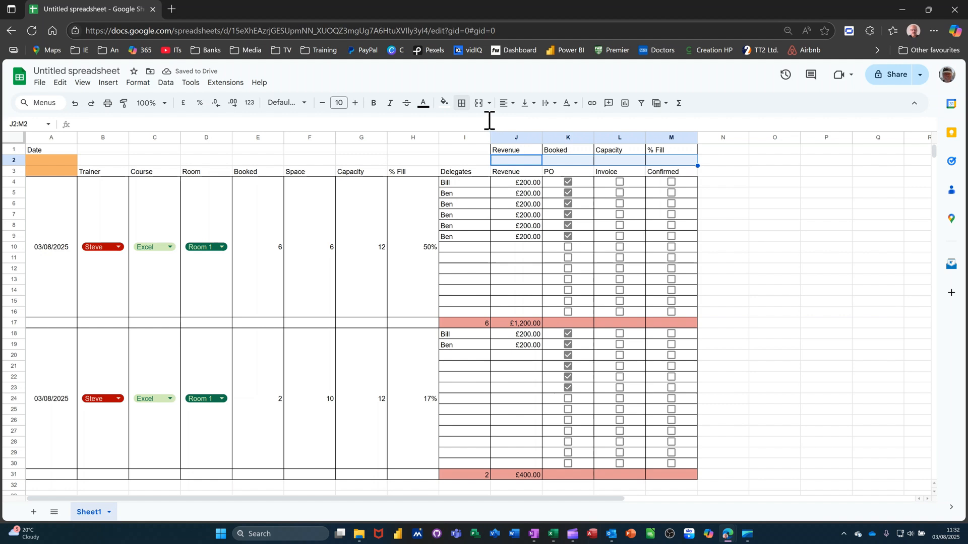
pyautogui.click(445, 104)
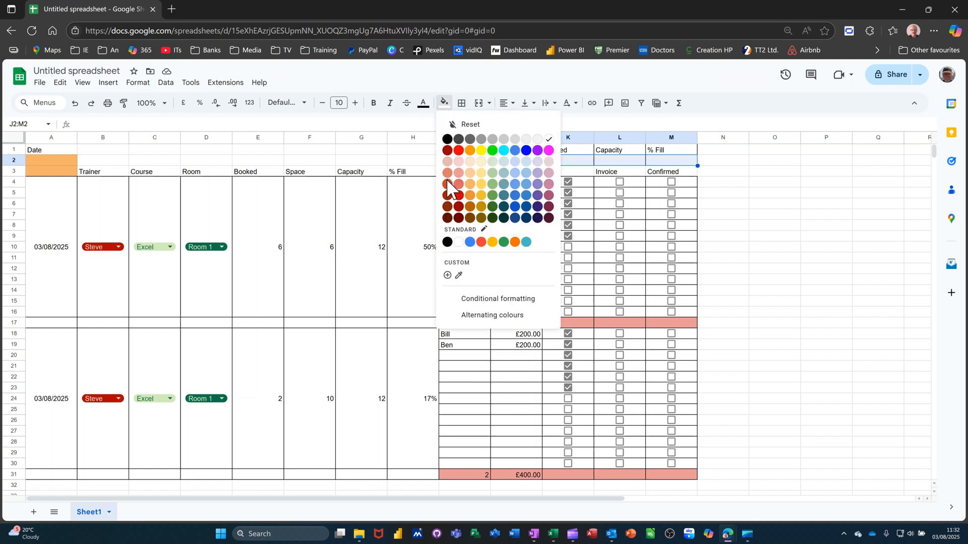
pyautogui.click(459, 185)
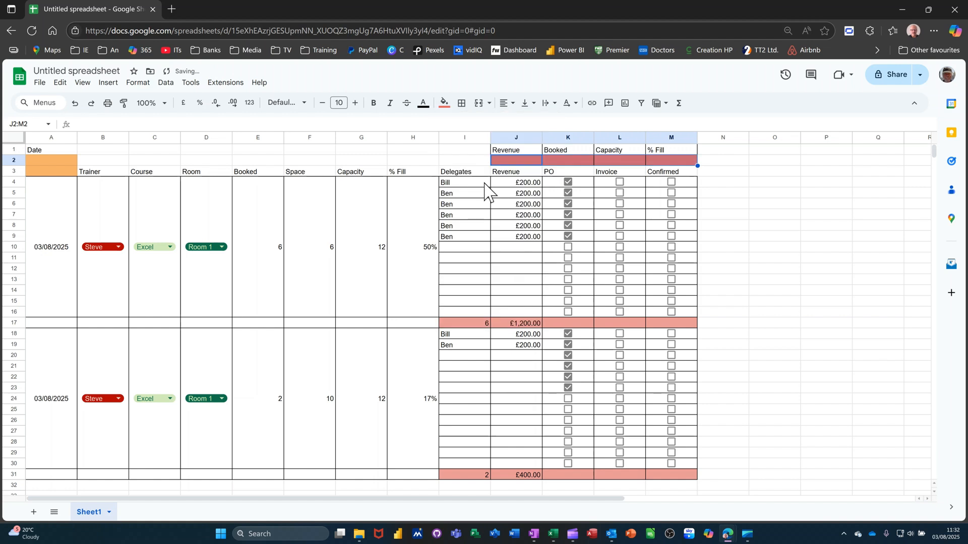
# Total both blocks' revenue in J2 with the formula =SUM(J17,J31).
pyautogui.click(504, 160)
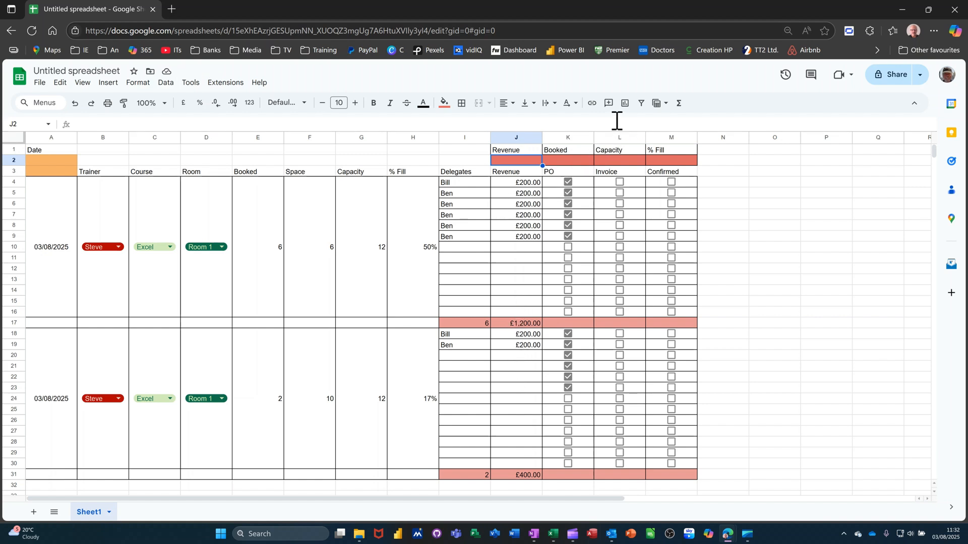
pyautogui.click(680, 104)
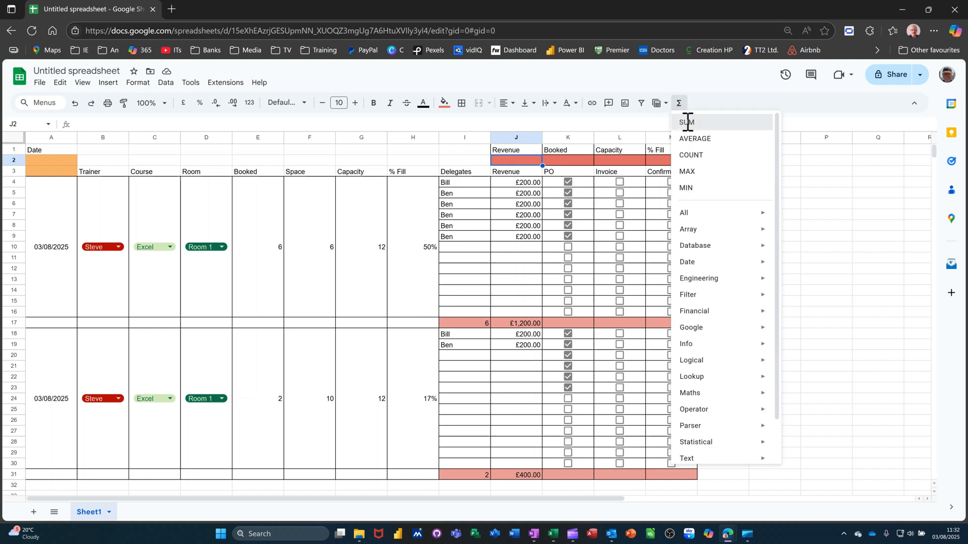
pyautogui.click(687, 122)
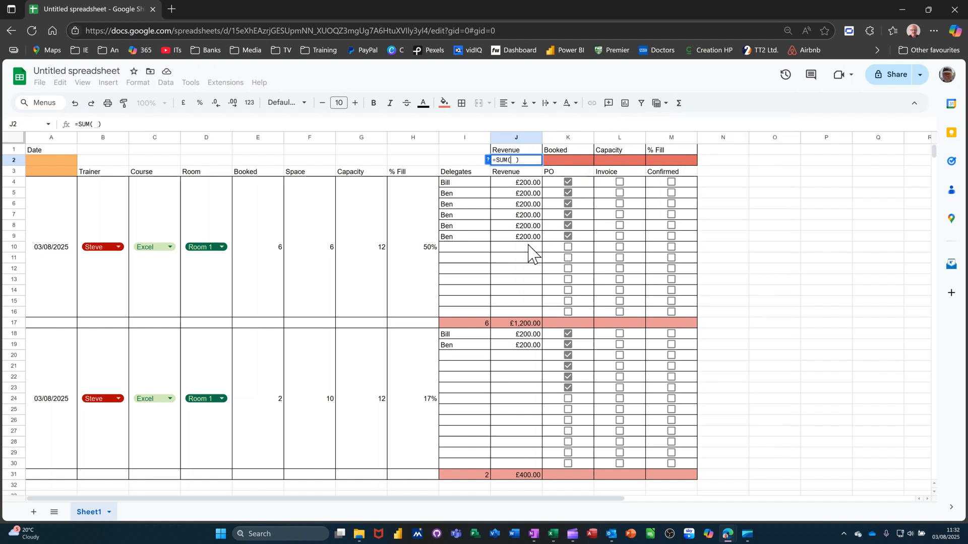
pyautogui.click(514, 325)
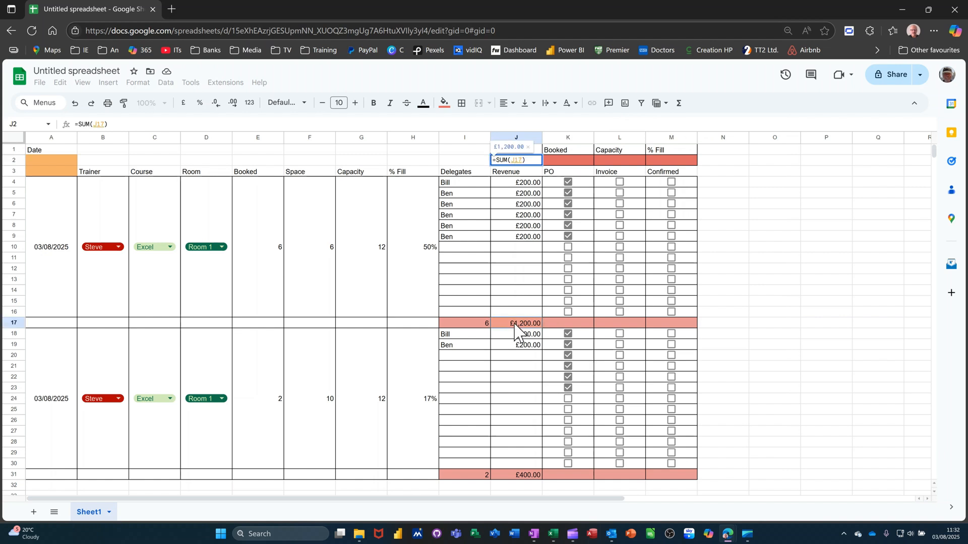
pyautogui.keyDown('ctrl'); pyautogui.click(504, 475); pyautogui.keyUp('ctrl')
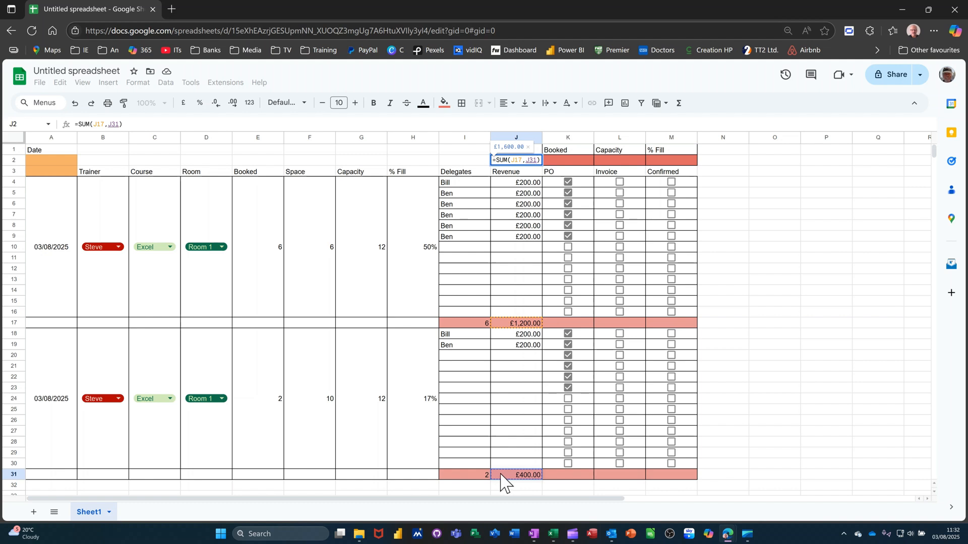
pyautogui.press('Return')
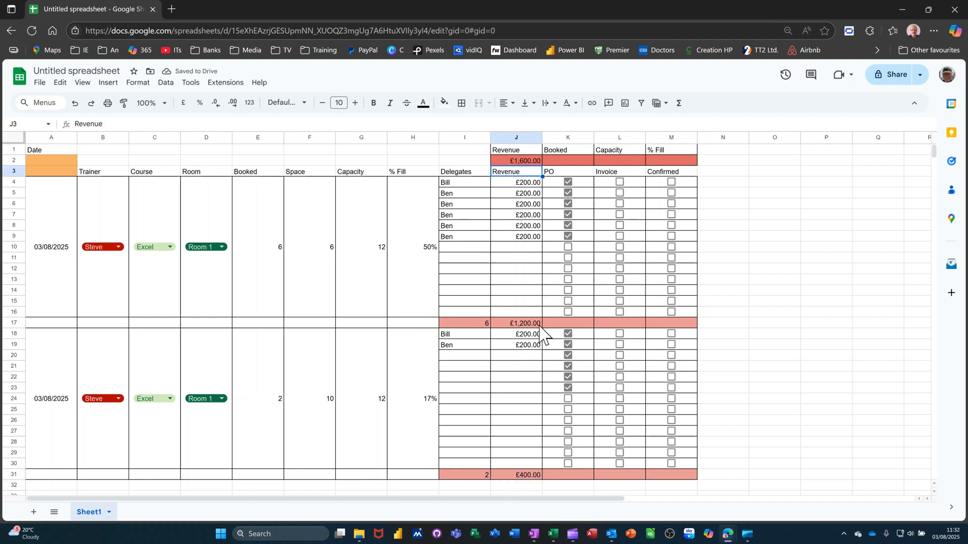
# Total the Booked column across both blocks in K2 with the formula =SUM(E4:E30).
pyautogui.click(564, 161)
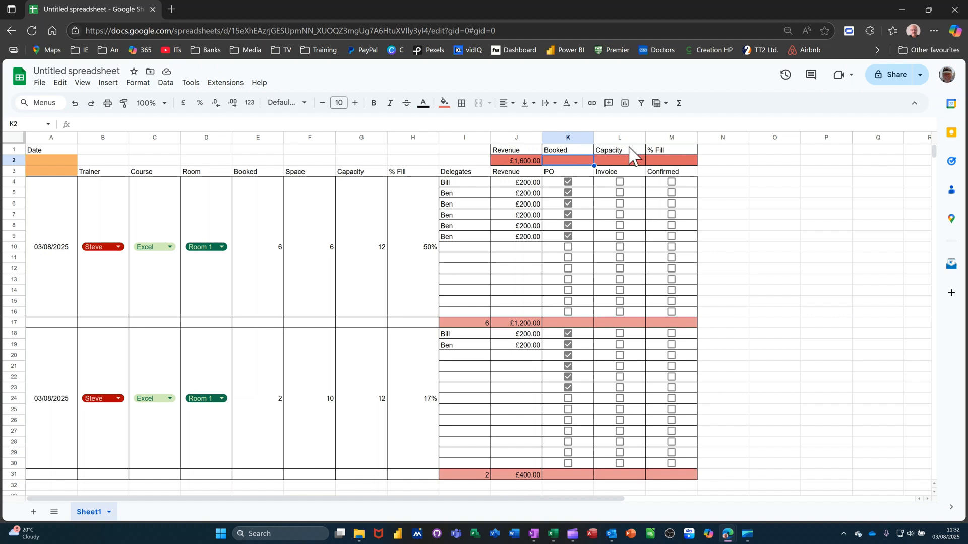
pyautogui.click(679, 103)
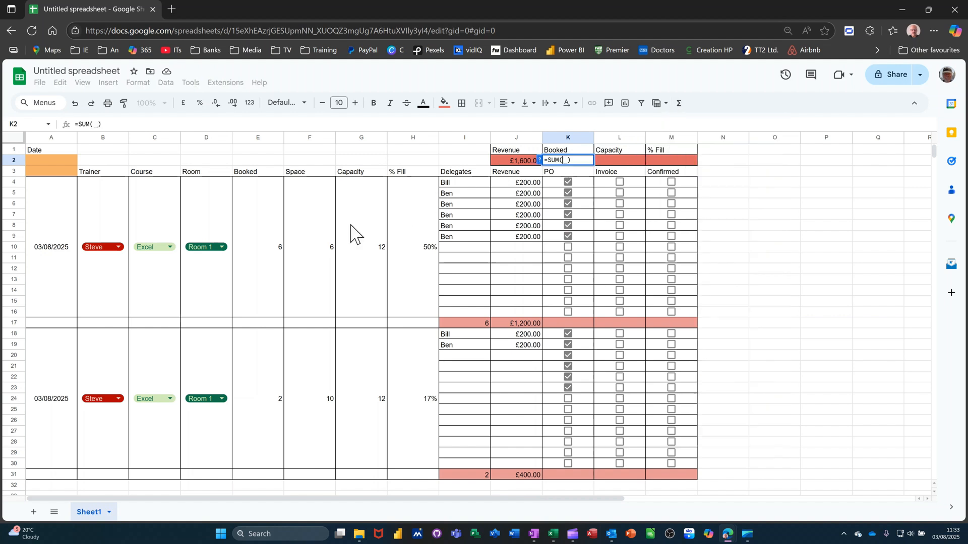
pyautogui.moveTo(257, 183); pyautogui.dragTo(249, 410)
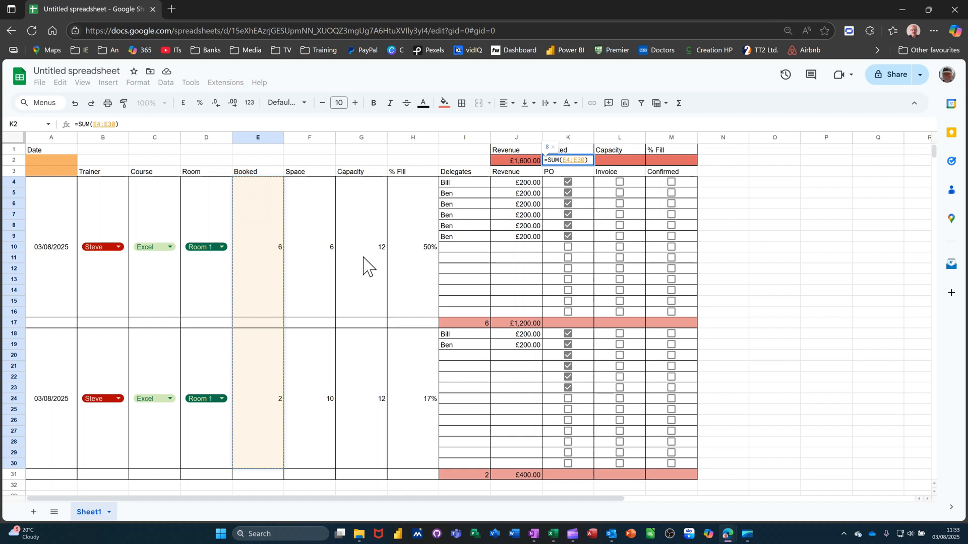
pyautogui.press('Return')
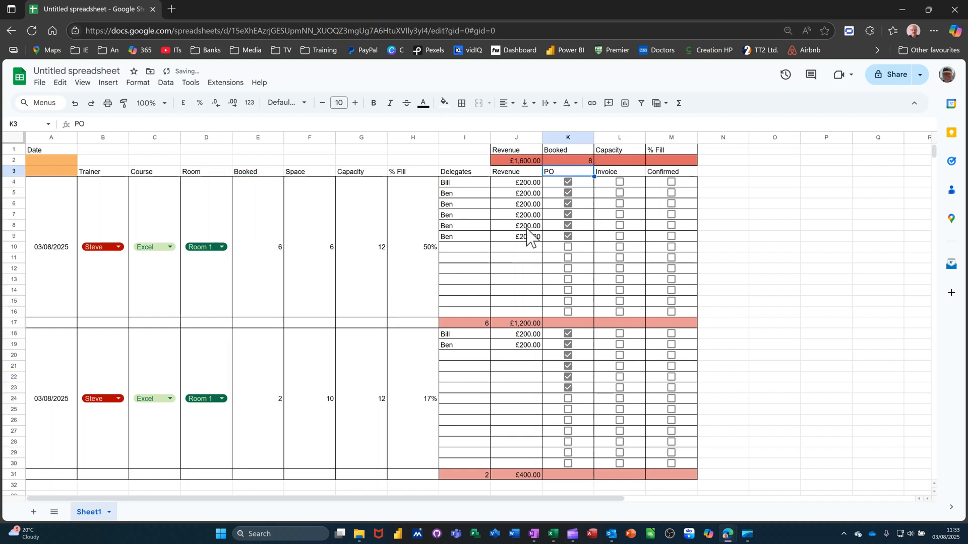
# Clear the second block's date in A18:A30 and its remaining delegate and revenue entries in I18:J19.
pyautogui.click(623, 163)
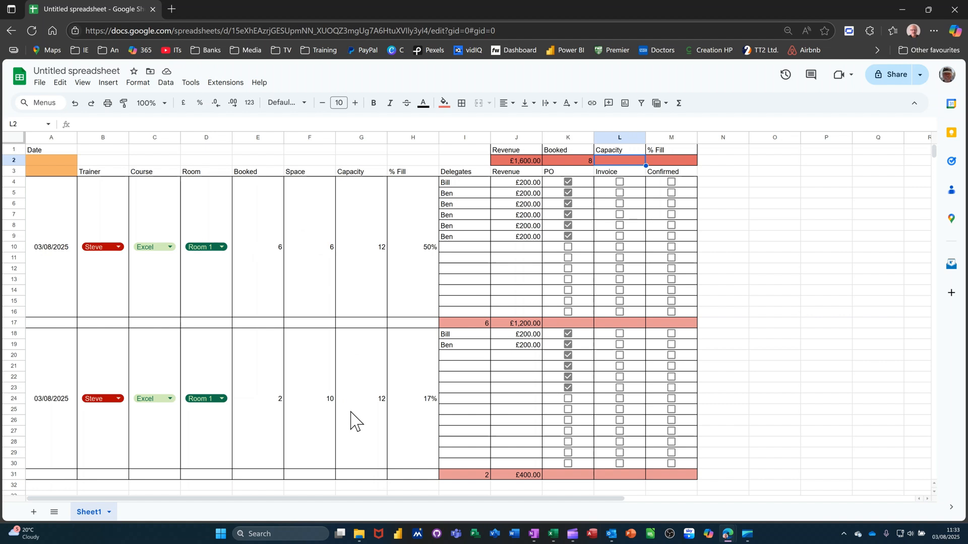
pyautogui.click(46, 406)
pyautogui.press('Delete')
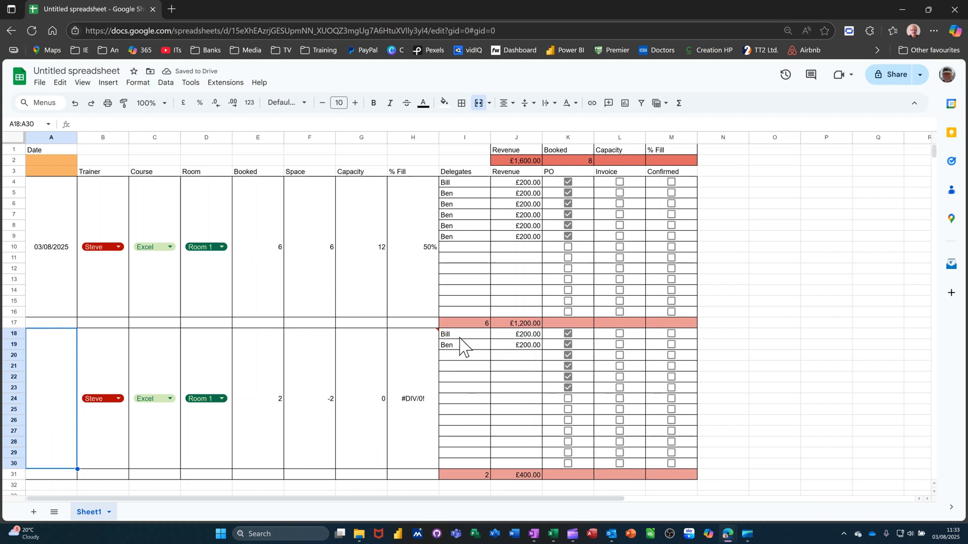
pyautogui.moveTo(461, 334); pyautogui.dragTo(519, 348)
pyautogui.press('Delete')
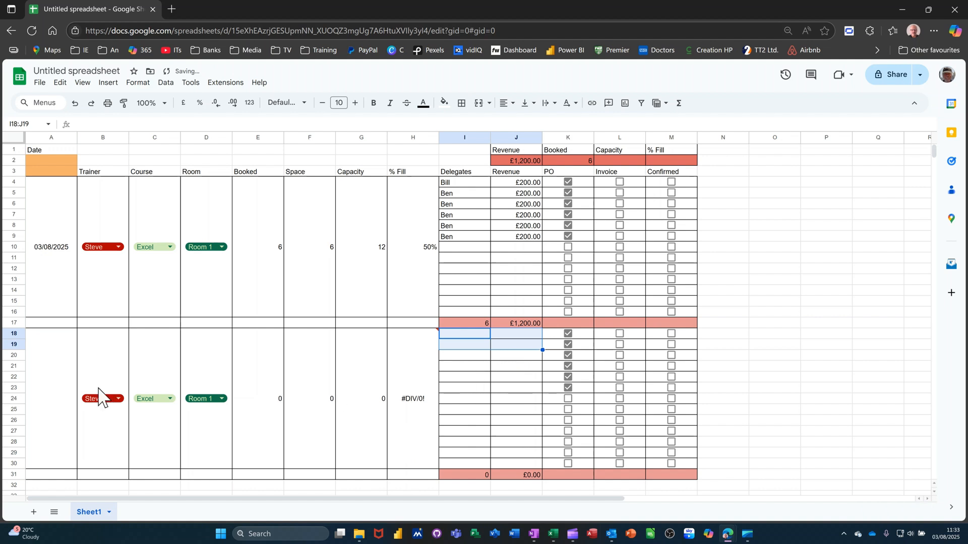
# Clear the second block's trainer, course and room choices in B18:D30 and inspect its % Fill formula.
pyautogui.moveTo(114, 424); pyautogui.dragTo(207, 426)
pyautogui.press('Delete')
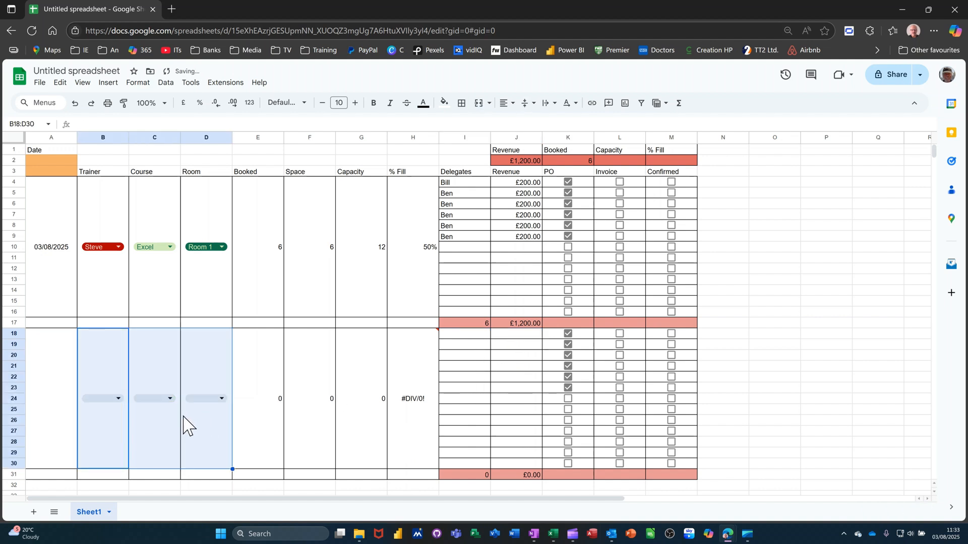
pyautogui.click(411, 422)
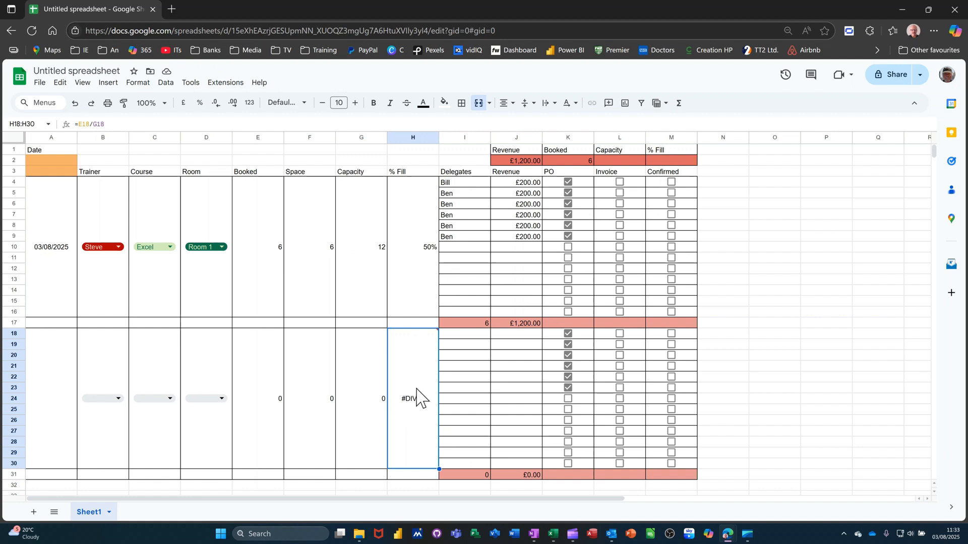
# Total the Capacity column across both blocks in L2 with the formula =SUM(G4:G30).
pyautogui.click(619, 161)
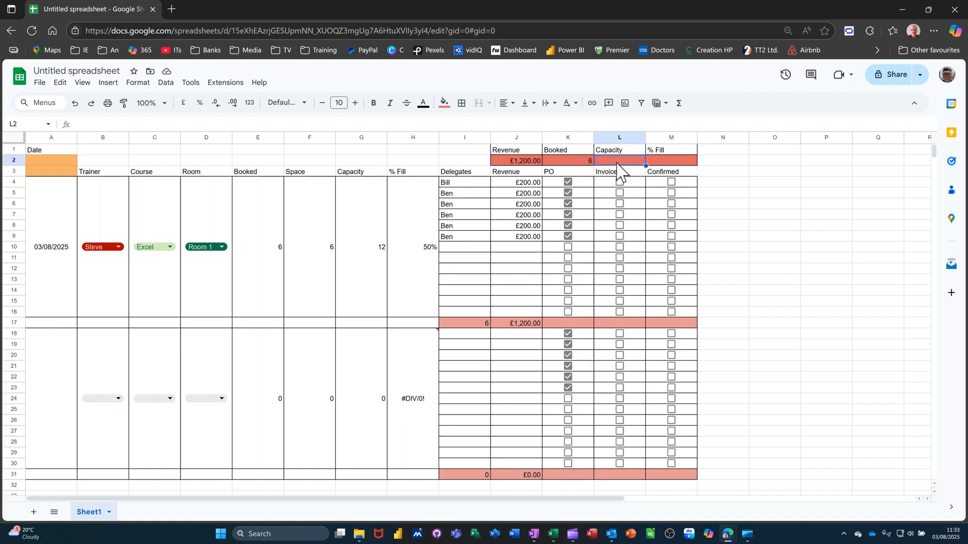
pyautogui.click(680, 105)
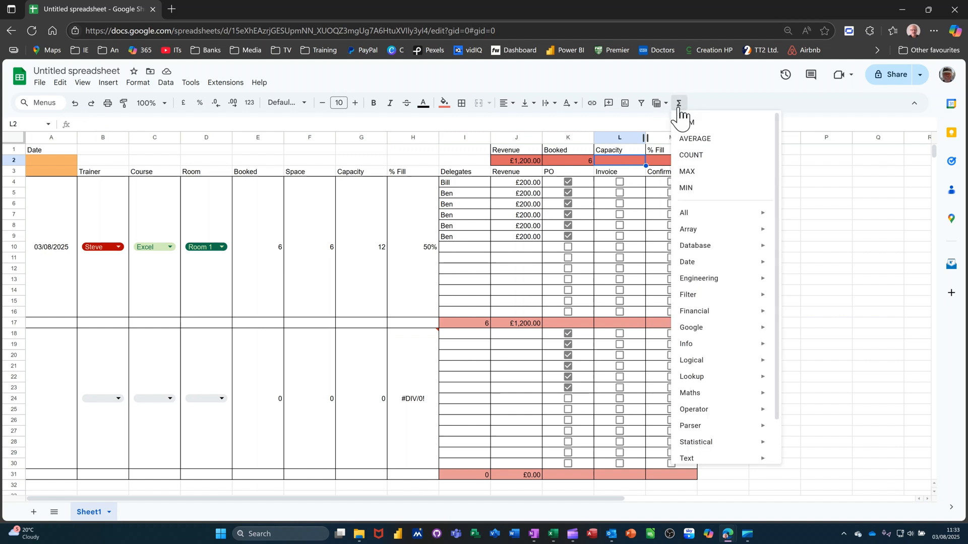
pyautogui.click(687, 123)
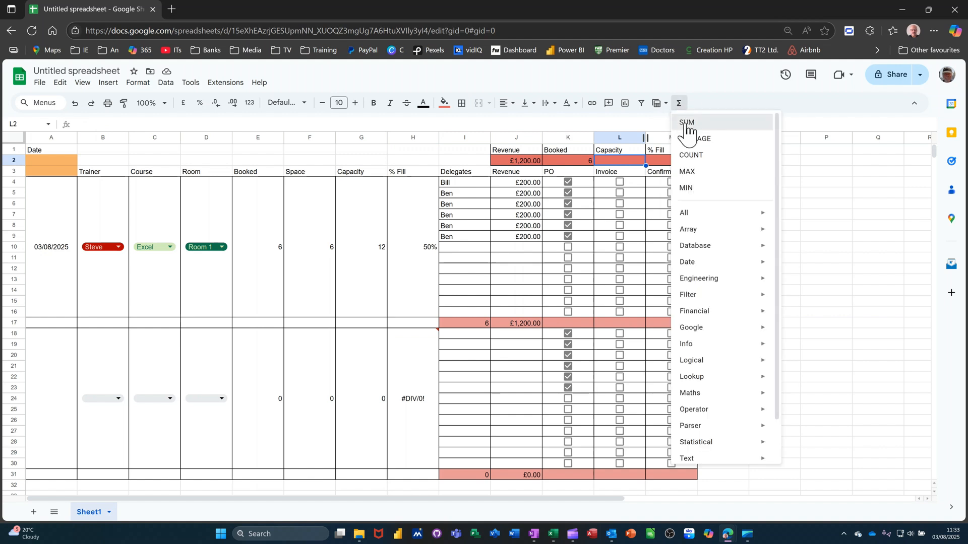
pyautogui.click(367, 265)
pyautogui.moveTo(375, 330); pyautogui.dragTo(377, 401)
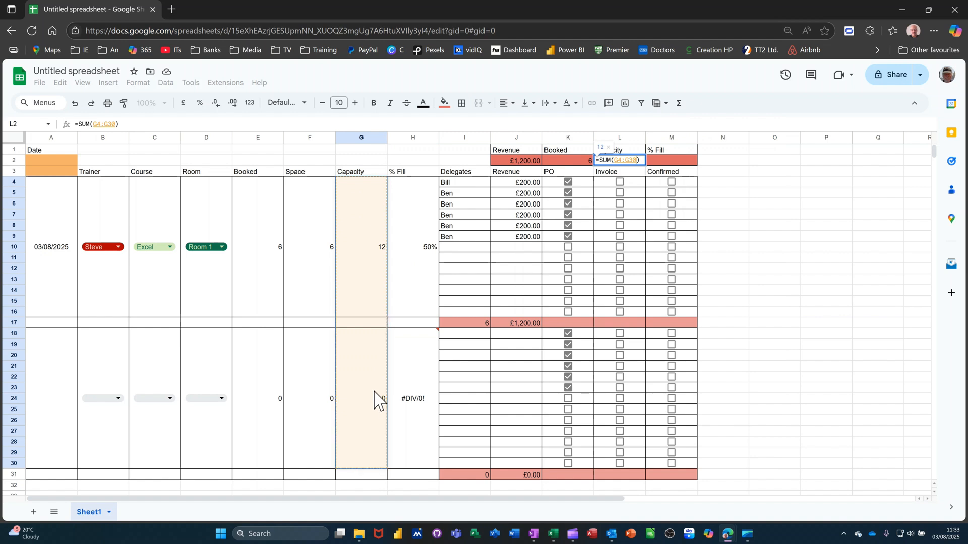
pyautogui.press('Return')
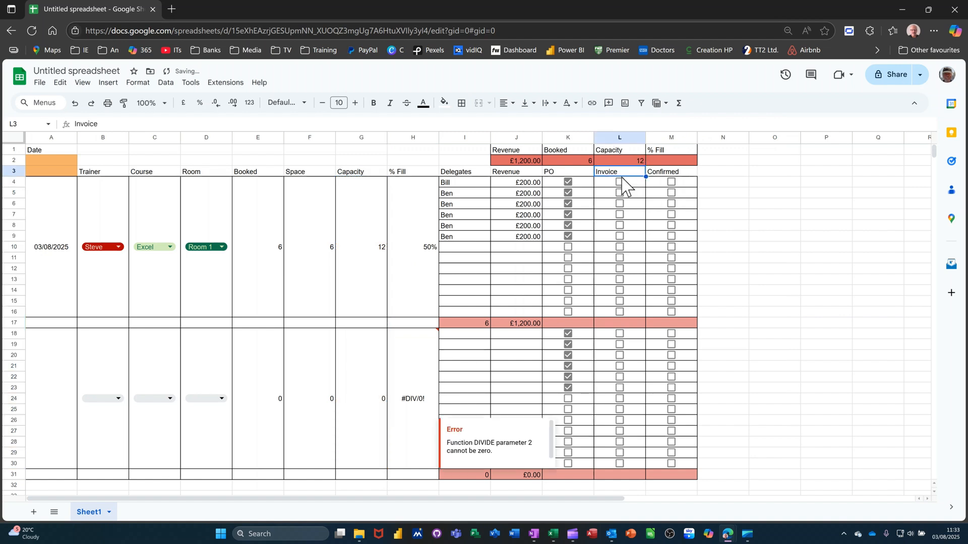
# Calculate the overall % Fill in M2 with the formula =K2/L2 and format it as a percentage.
pyautogui.click(680, 161)
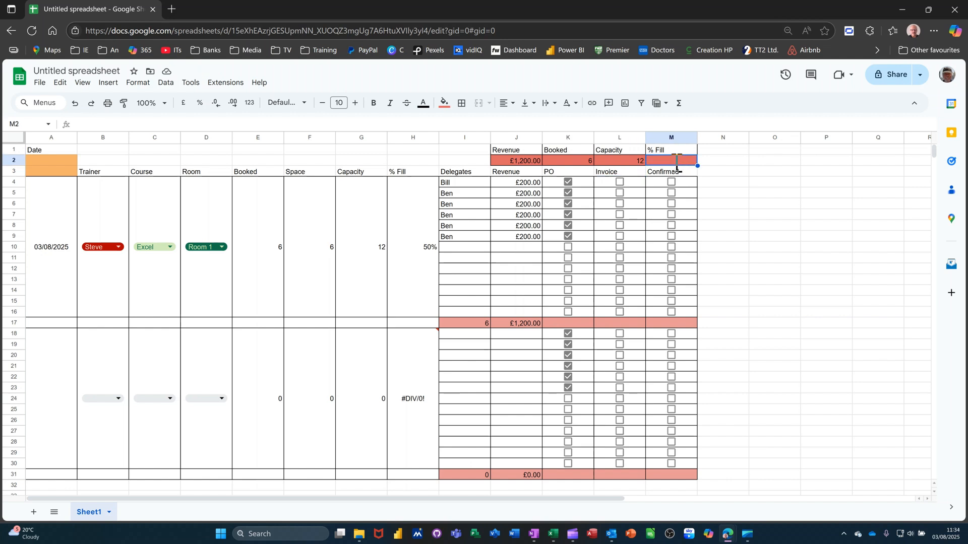
pyautogui.write('=')
pyautogui.click(567, 163)
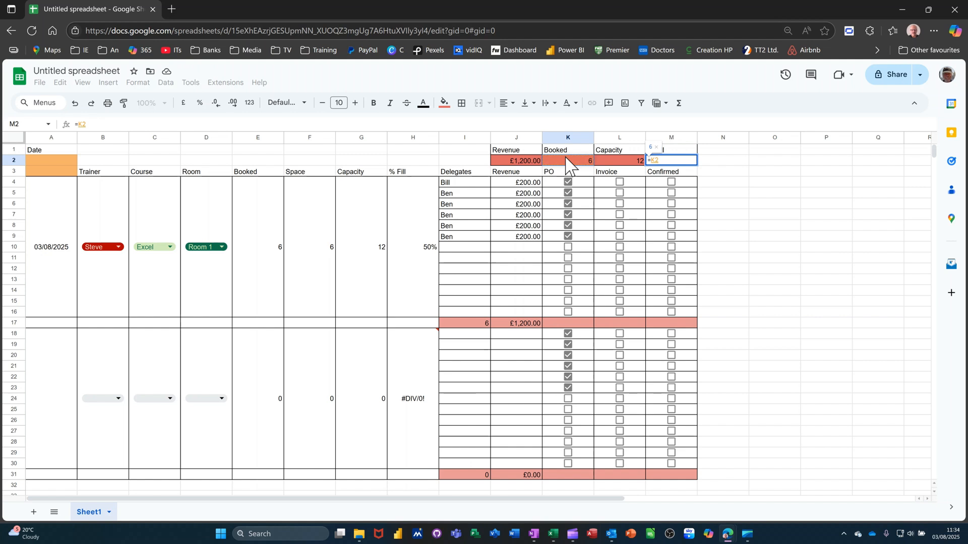
pyautogui.write('/')
pyautogui.click(614, 162)
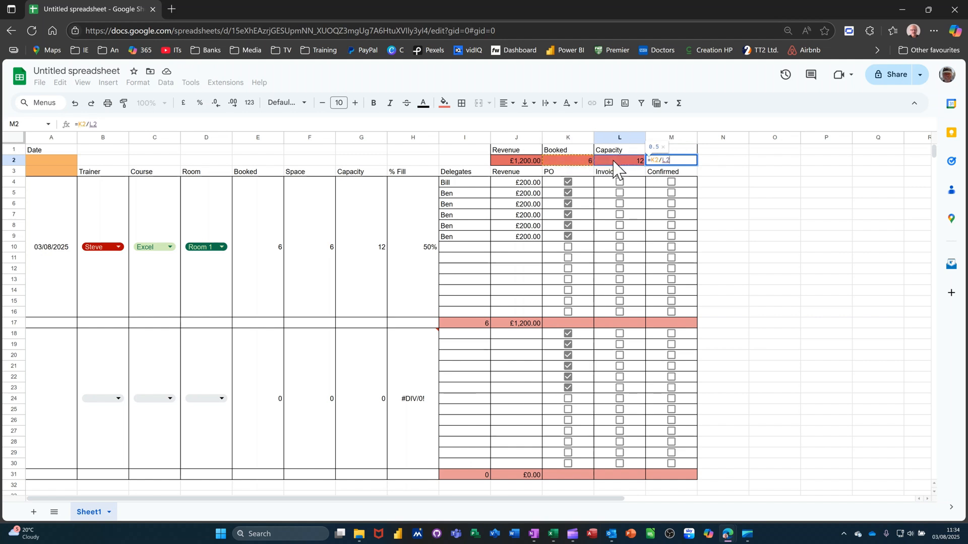
pyautogui.press('Return')
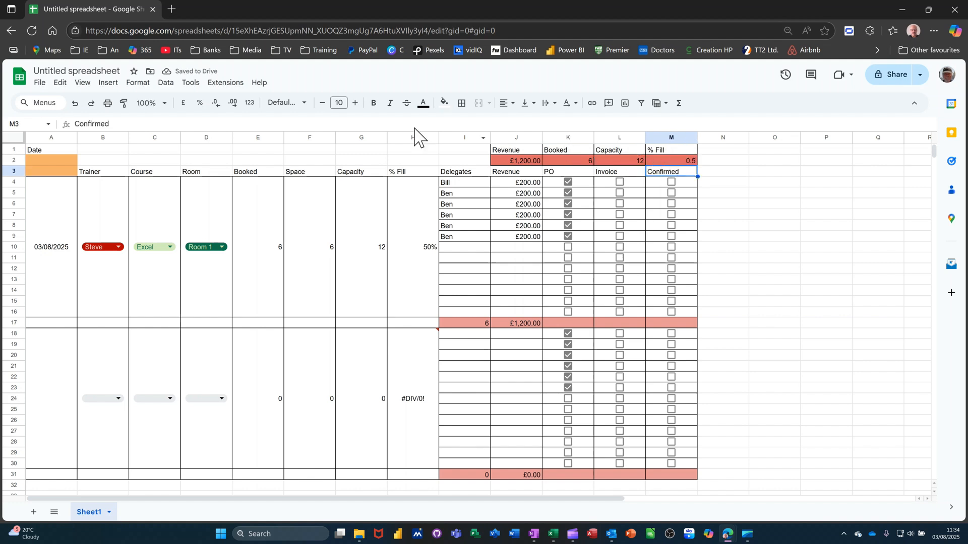
pyautogui.click(669, 161)
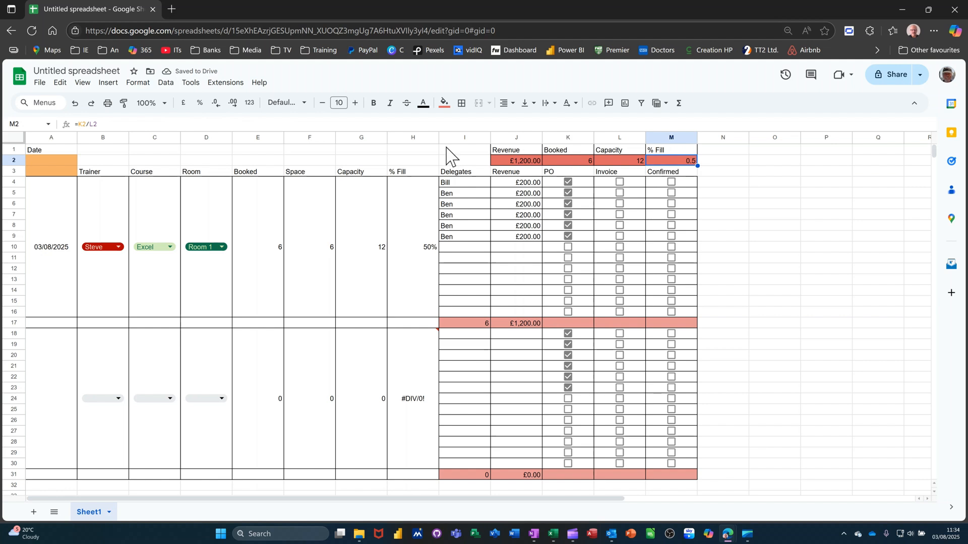
pyautogui.click(200, 104)
# Enter the date 03/08/2025 in the second block's date cell A18:A30.
pyautogui.click(46, 384)
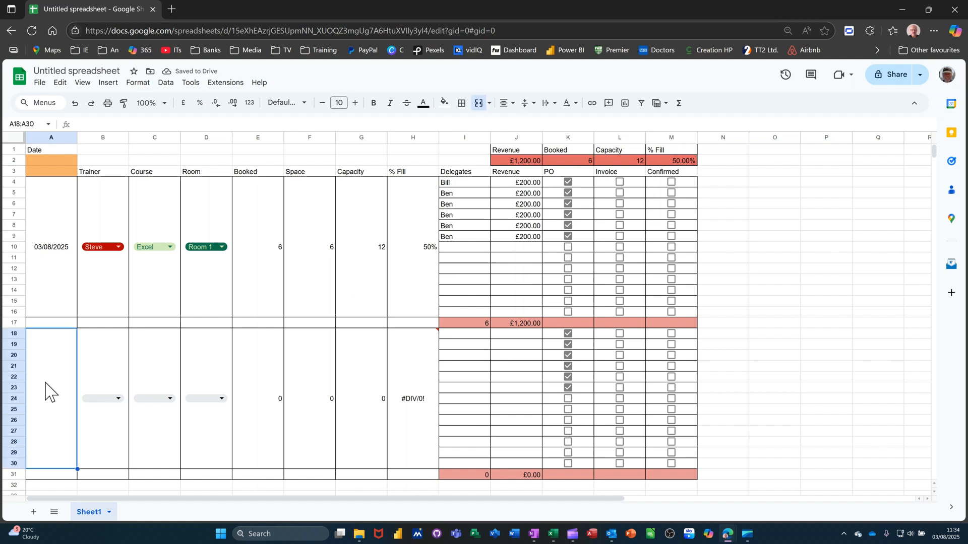
pyautogui.write('03/08/2025')
pyautogui.doubleClick(45, 390)
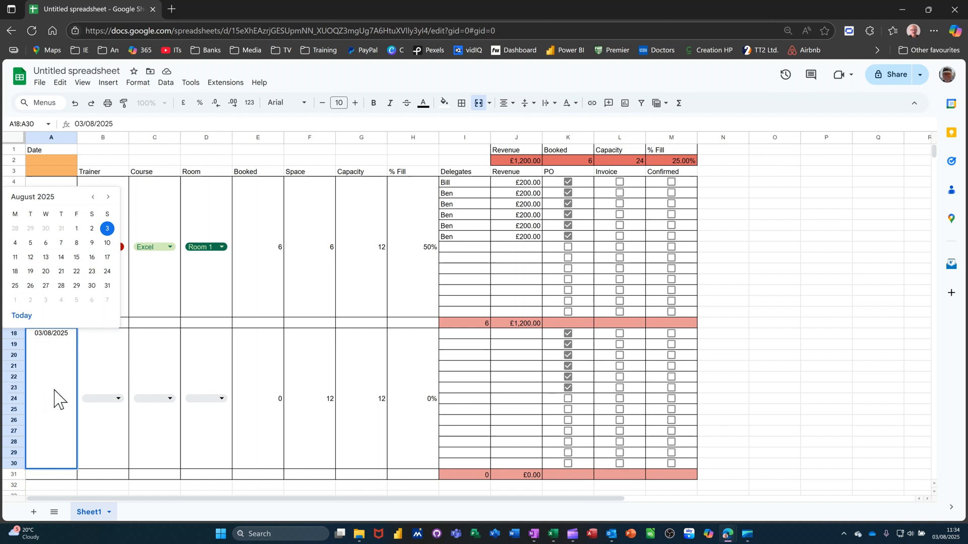
pyautogui.click(108, 370)
pyautogui.click(53, 373)
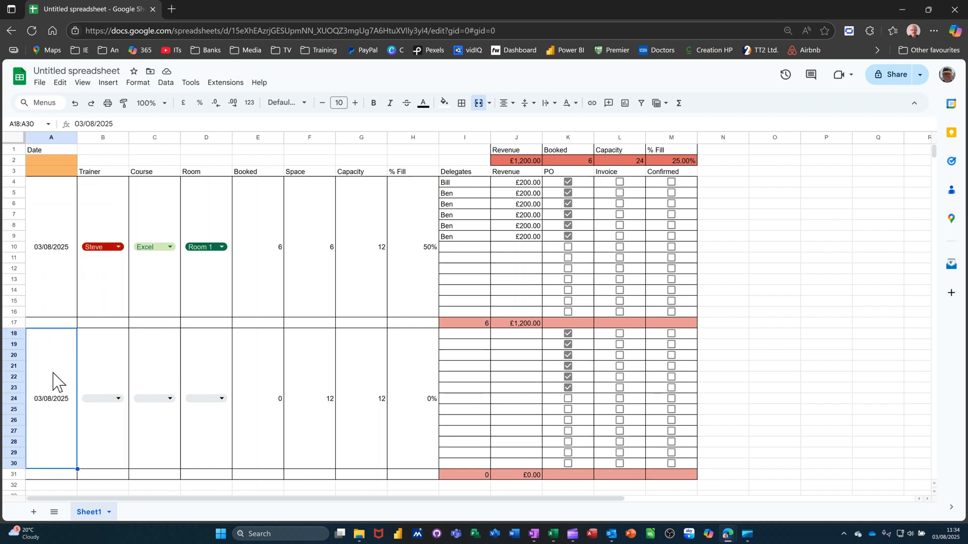
# Clear the date in A18:A30, undo the clearing, and inspect the second block's Capacity formula.
pyautogui.press('Delete')
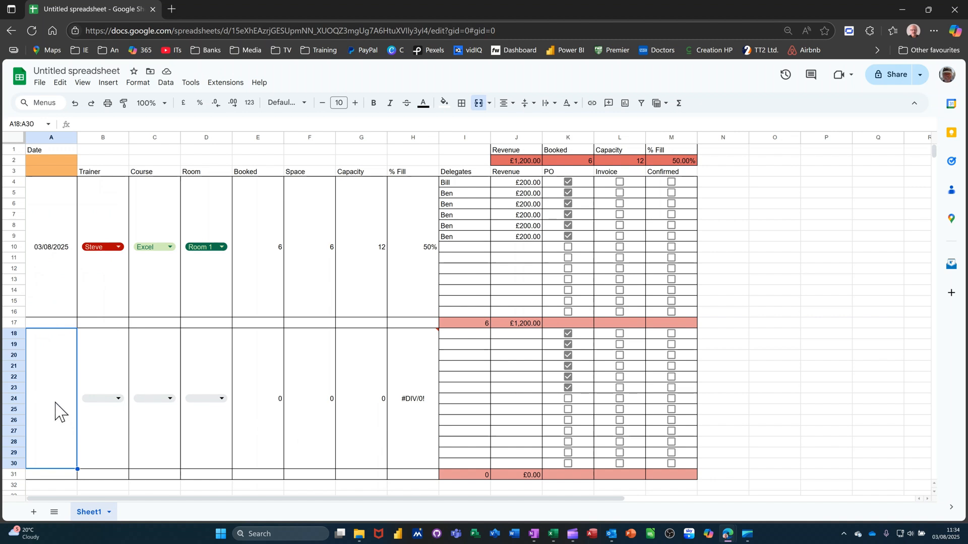
pyautogui.hotkey('ctrl', 'z')
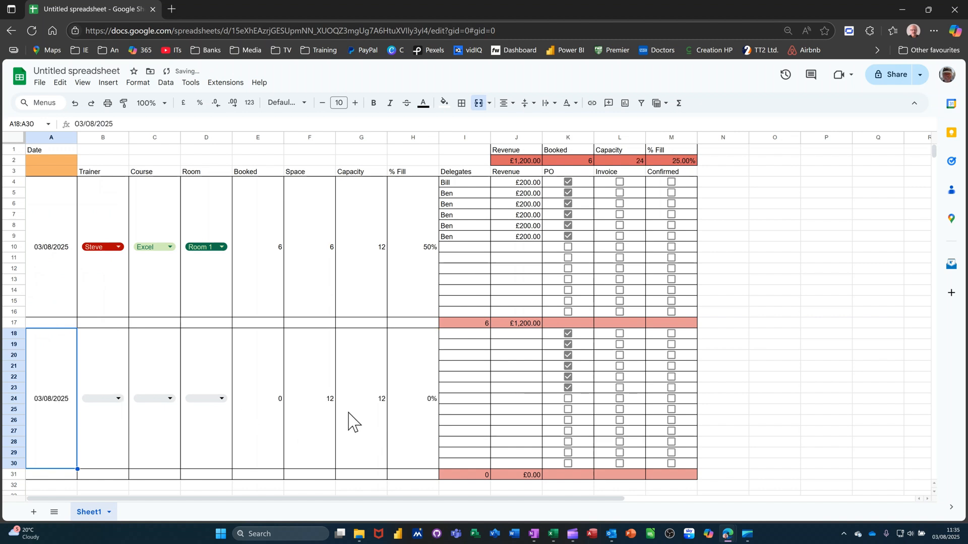
pyautogui.click(353, 429)
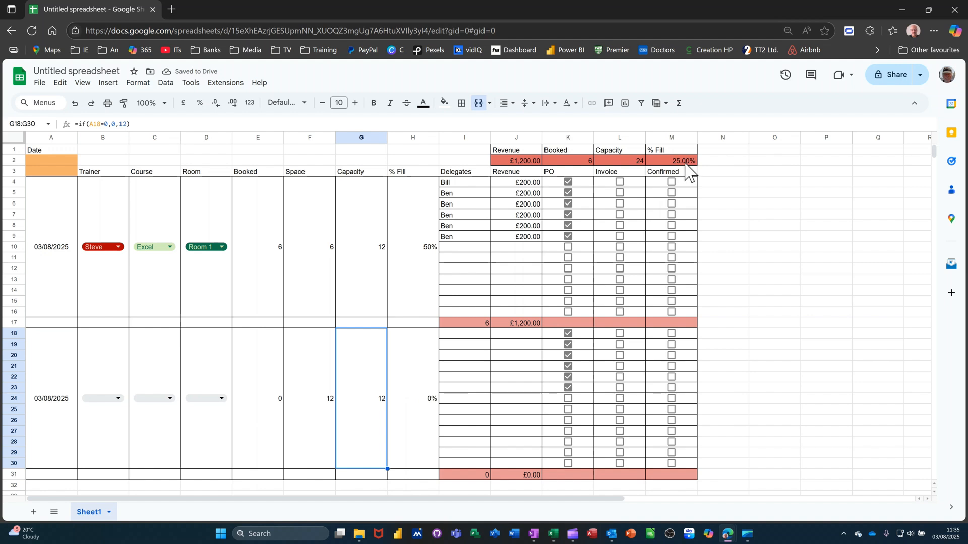
# Enter a delegate's first name in I18 and fill it down through I30.
pyautogui.click(472, 335)
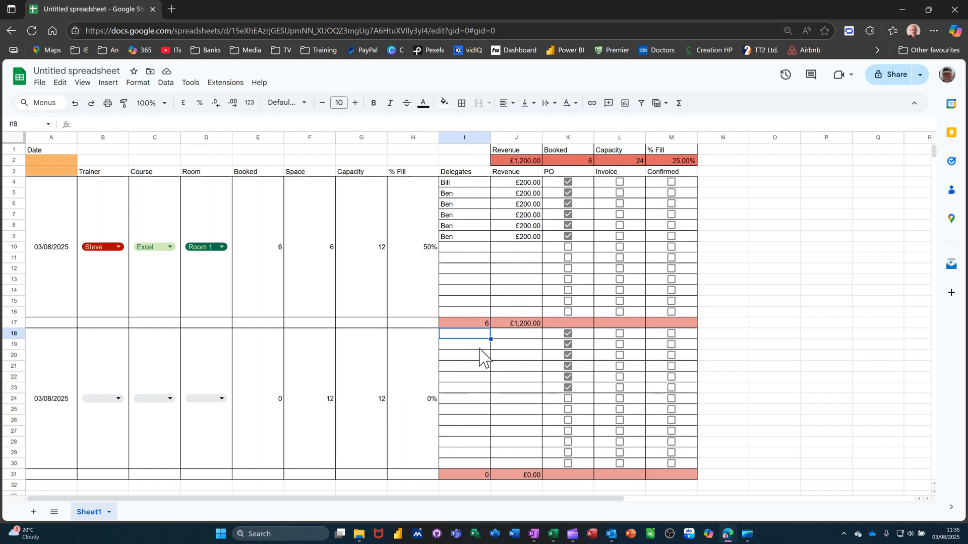
pyautogui.write('B')
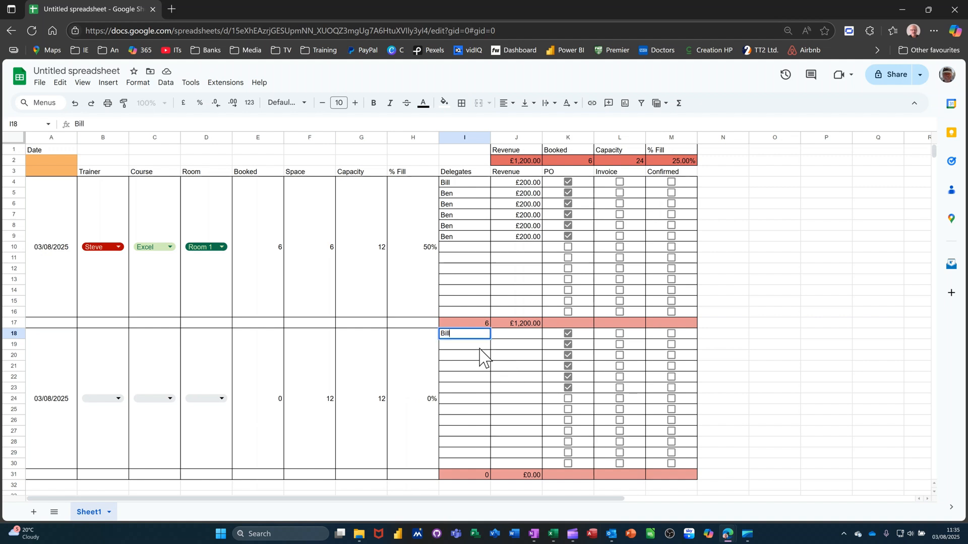
pyautogui.write('ill')
pyautogui.press('Return')
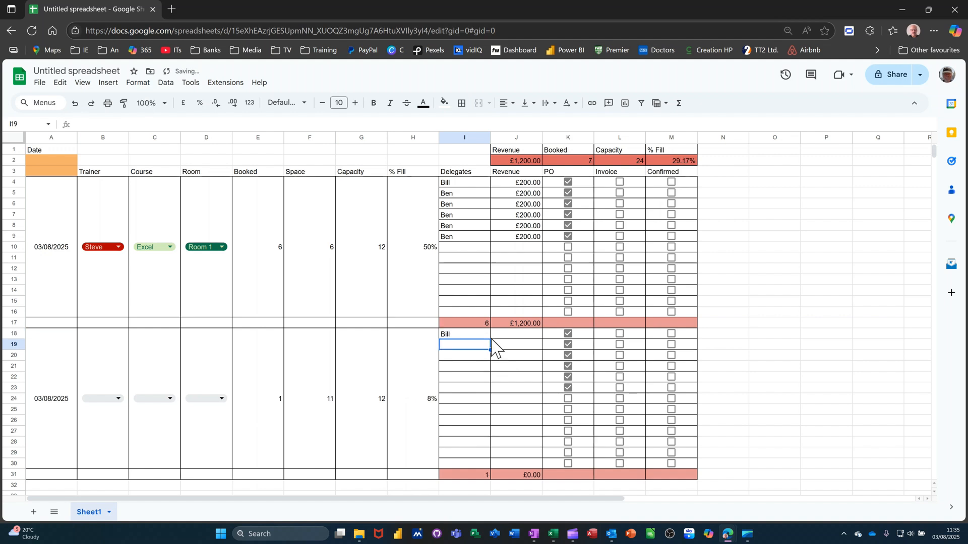
pyautogui.press('Up')
pyautogui.moveTo(491, 339); pyautogui.dragTo(477, 457)
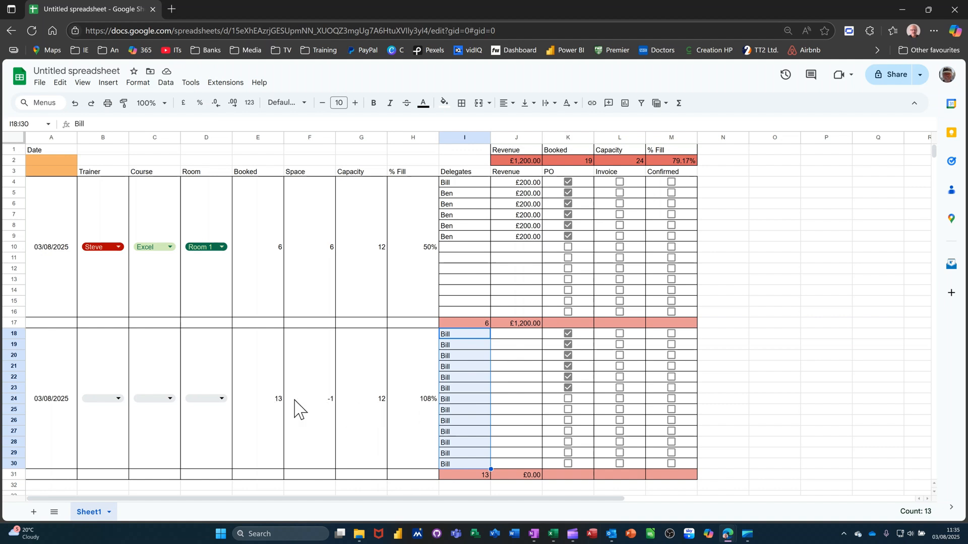
# Clear the extra delegate entry in I30 on the second block's last row.
pyautogui.click(509, 453)
pyautogui.click(459, 464)
pyautogui.press('Delete')
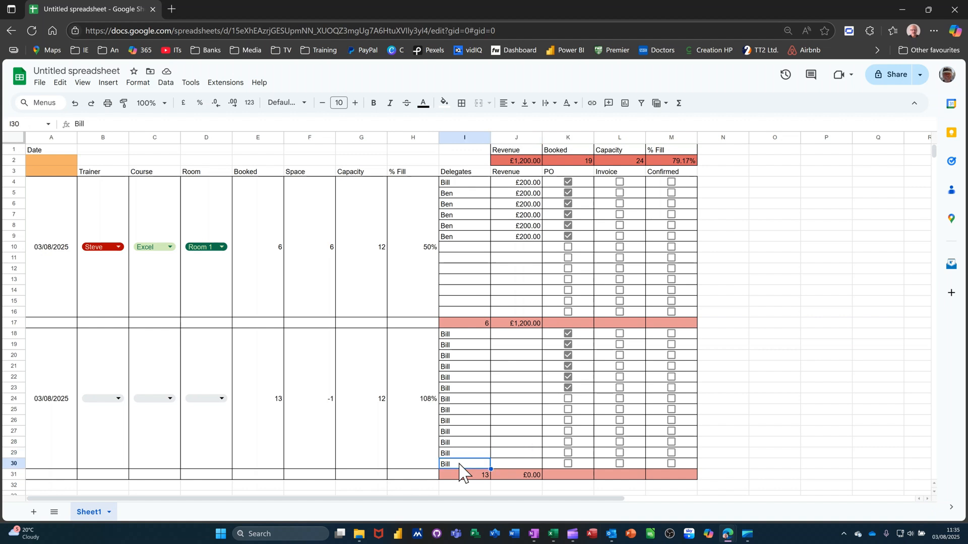
# Fill the delegate name in I9 down through I16 in the first block.
pyautogui.click(515, 432)
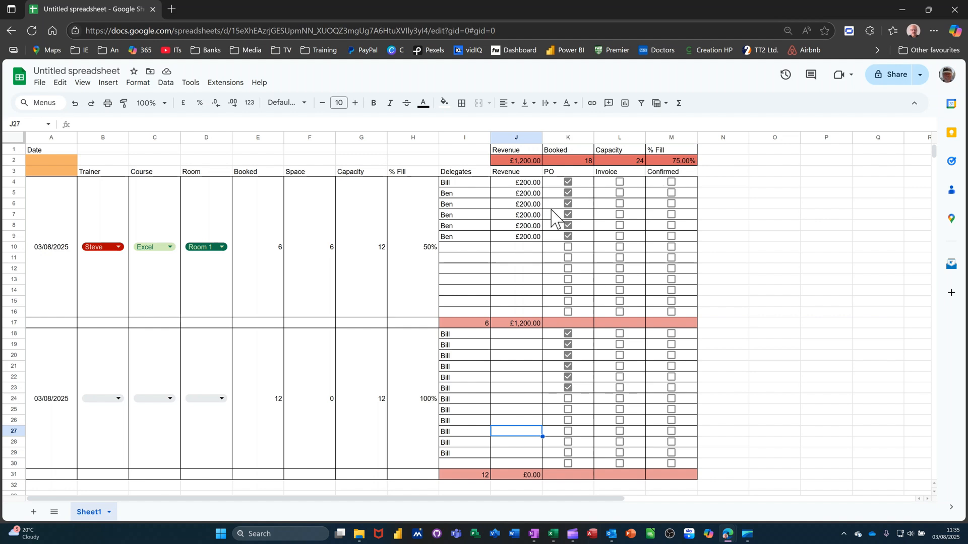
pyautogui.click(468, 236)
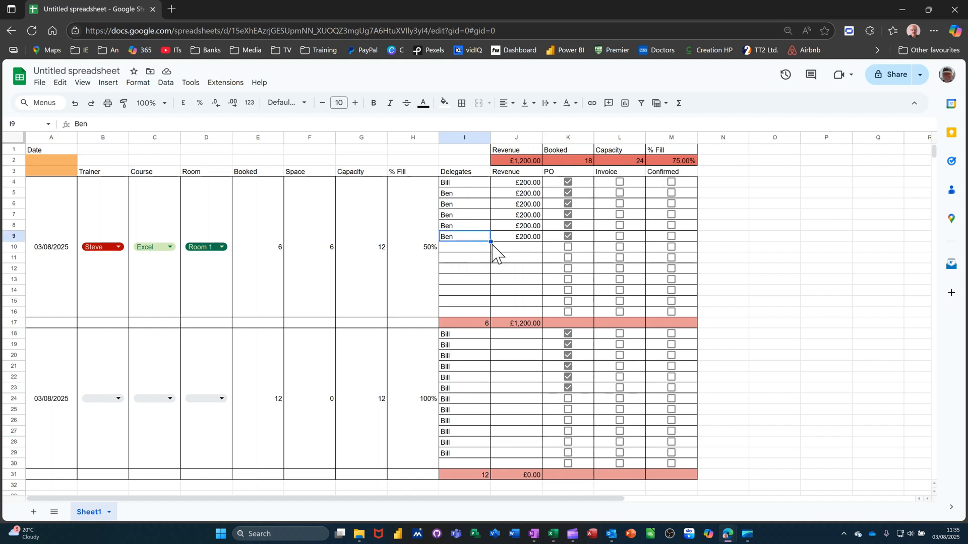
pyautogui.moveTo(491, 242); pyautogui.dragTo(524, 309)
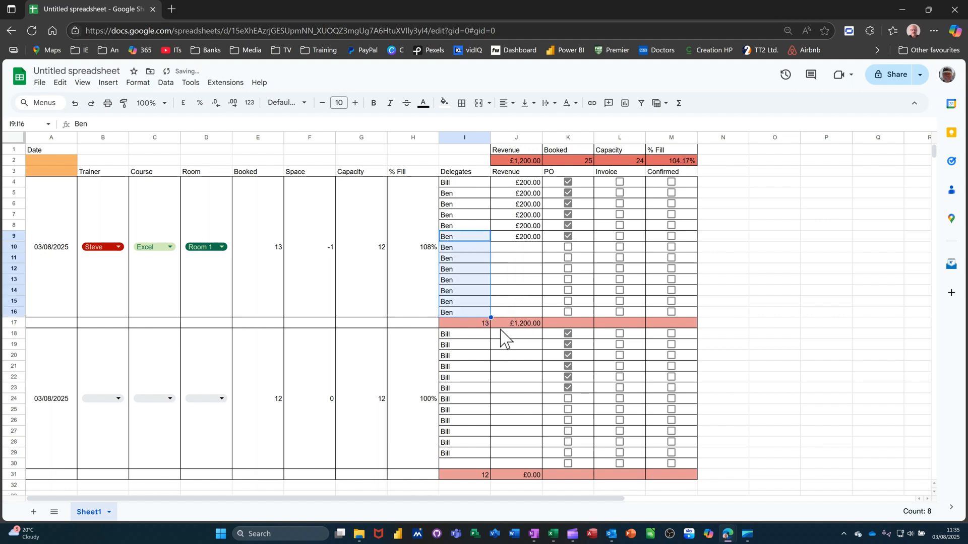
# Clear the first block's surplus delegate row I16:M16, including its PO, Invoice and Confirmed checkboxes.
pyautogui.click(12, 311)
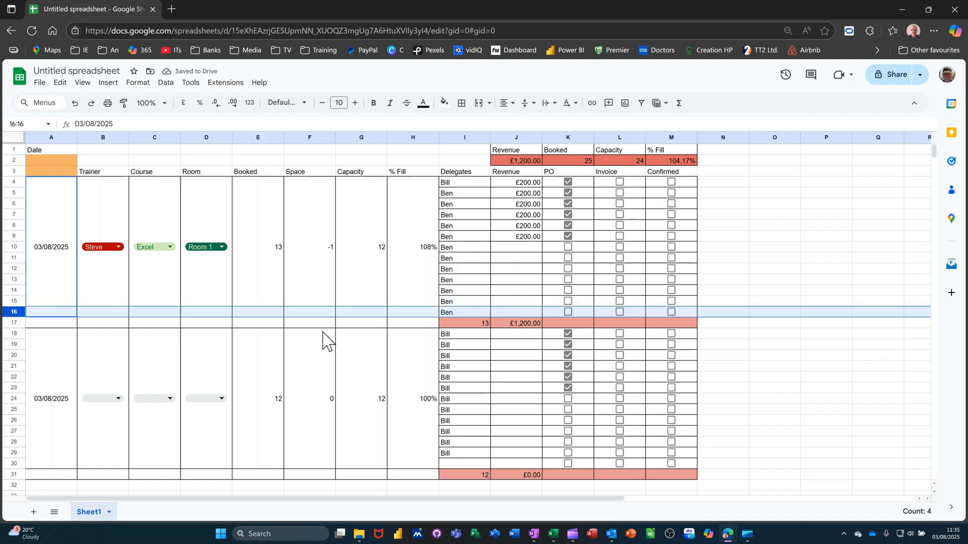
pyautogui.rightClick(364, 315)
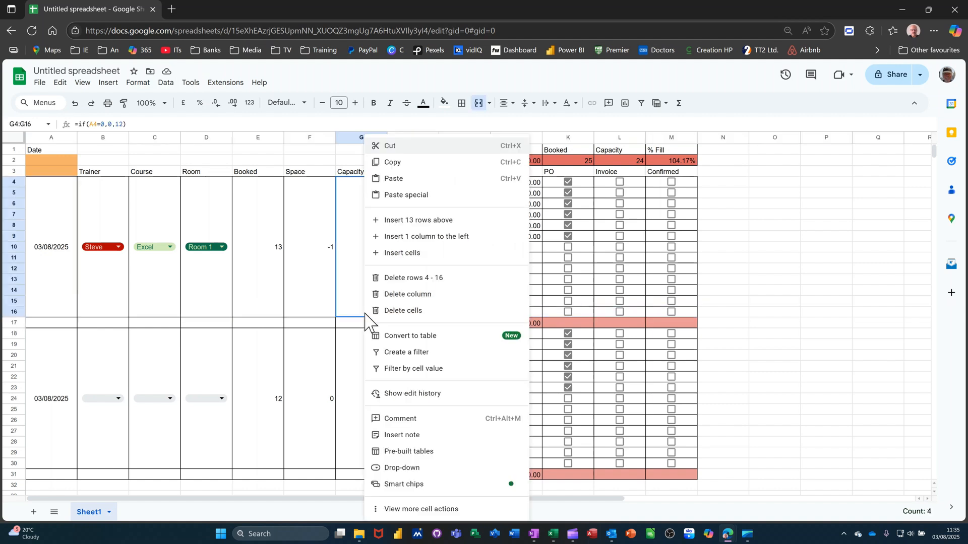
pyautogui.click(117, 313)
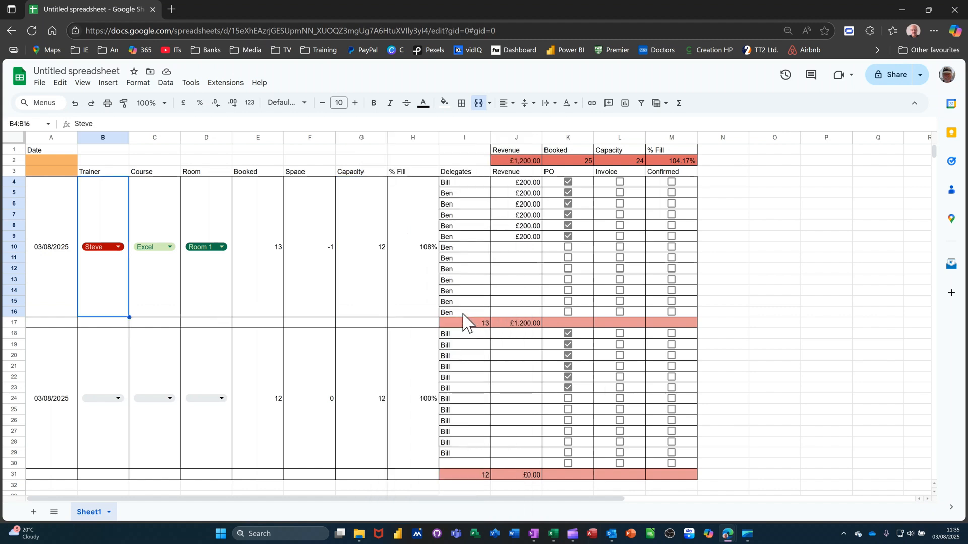
pyautogui.moveTo(464, 314); pyautogui.dragTo(668, 325)
pyautogui.press('Delete')
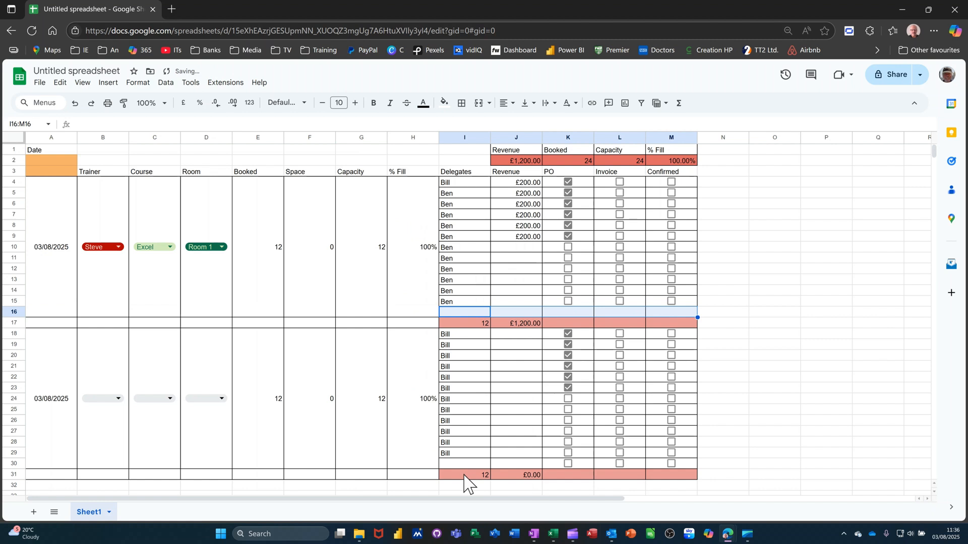
# Clear the second block's surplus row I30:M30, removing its PO, Invoice and Confirmed checkboxes.
pyautogui.moveTo(465, 467); pyautogui.dragTo(668, 469)
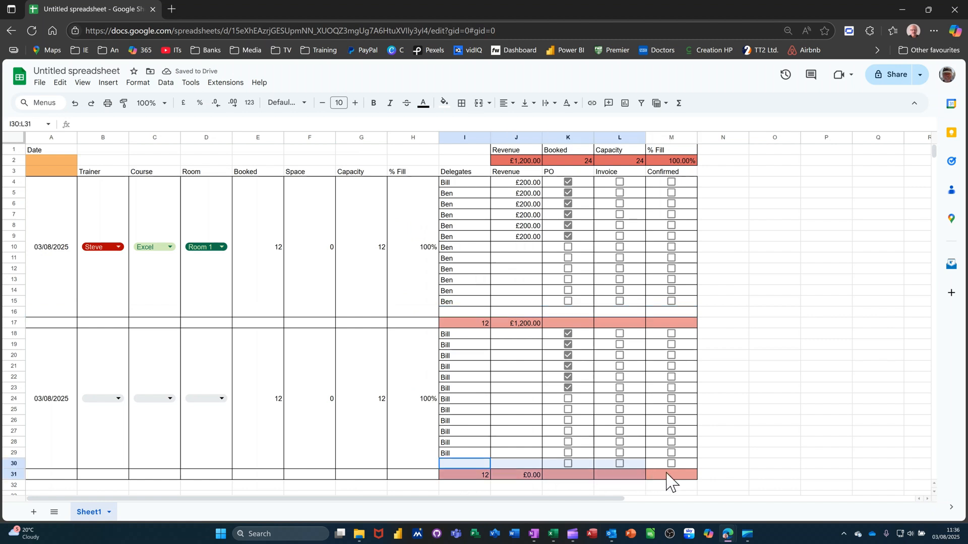
pyautogui.press('Delete')
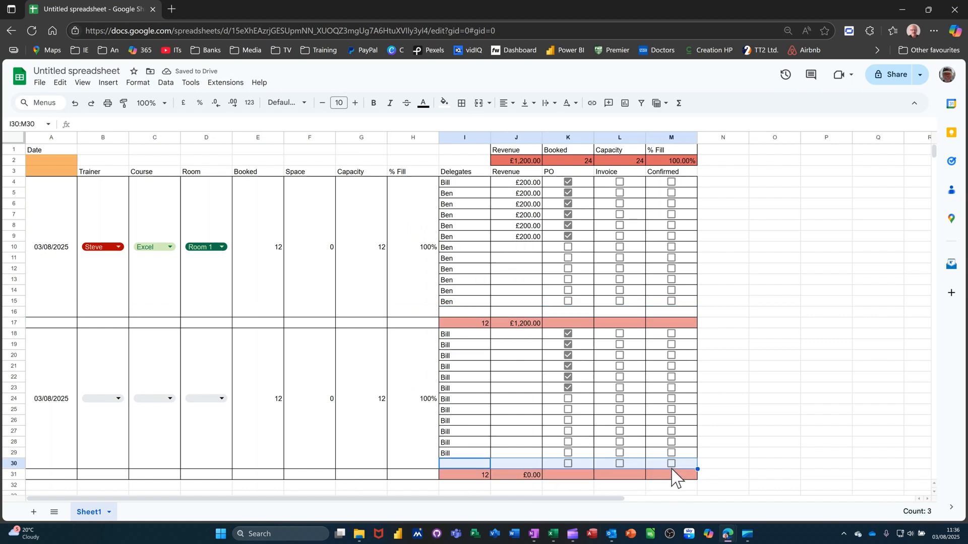
pyautogui.click(464, 423)
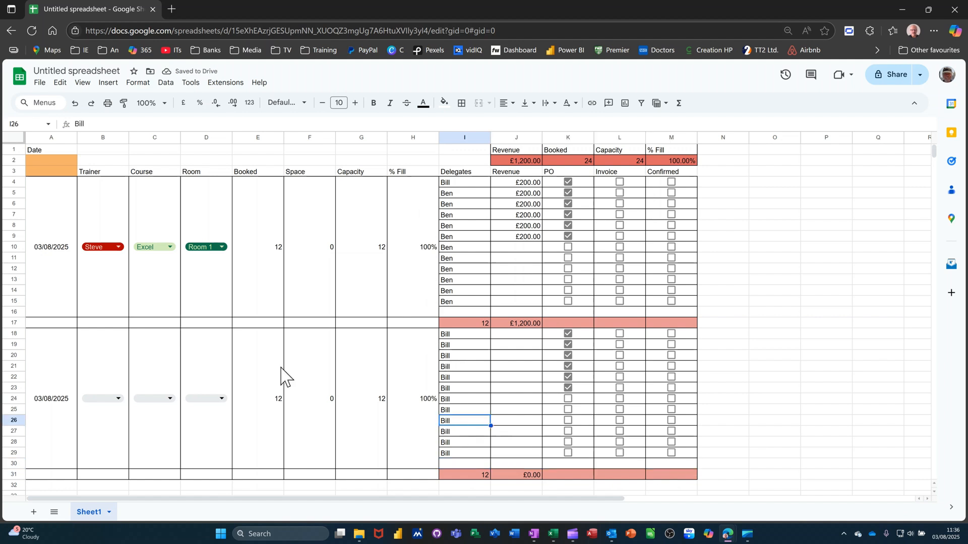
# Clear the second block's date in A18:A30 while keeping its delegate entries.
pyautogui.click(43, 403)
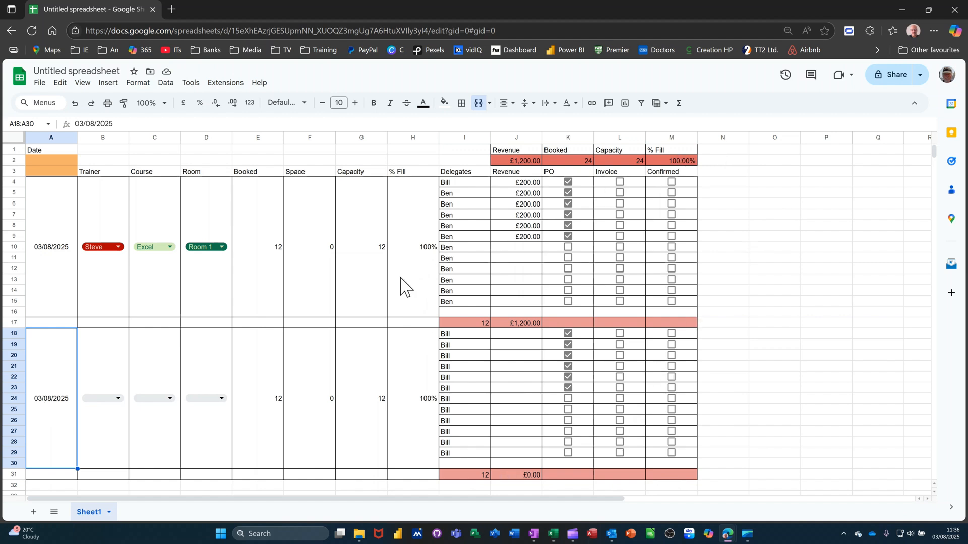
pyautogui.press('Delete')
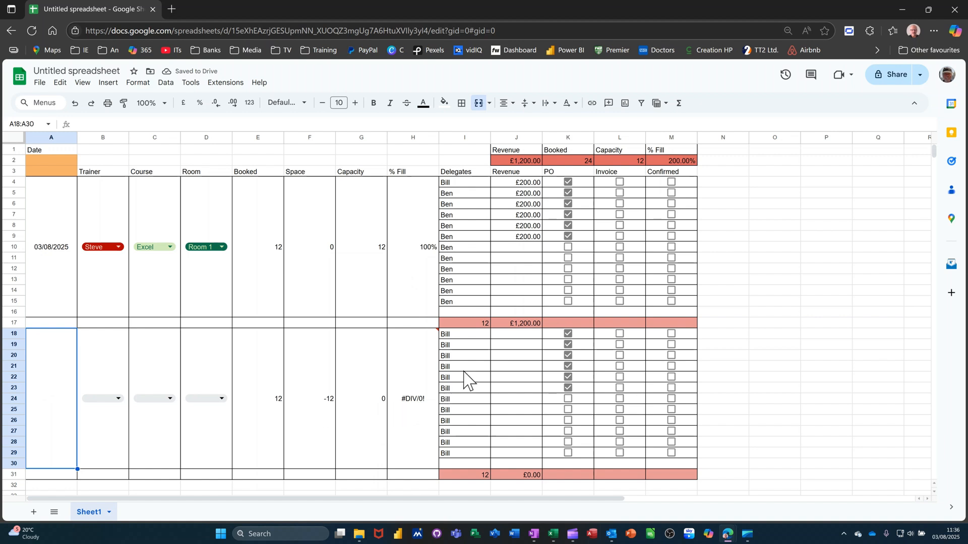
# Clear all delegate entries in I18:I29 of the second block.
pyautogui.moveTo(457, 334); pyautogui.dragTo(458, 443)
pyautogui.press('Delete')
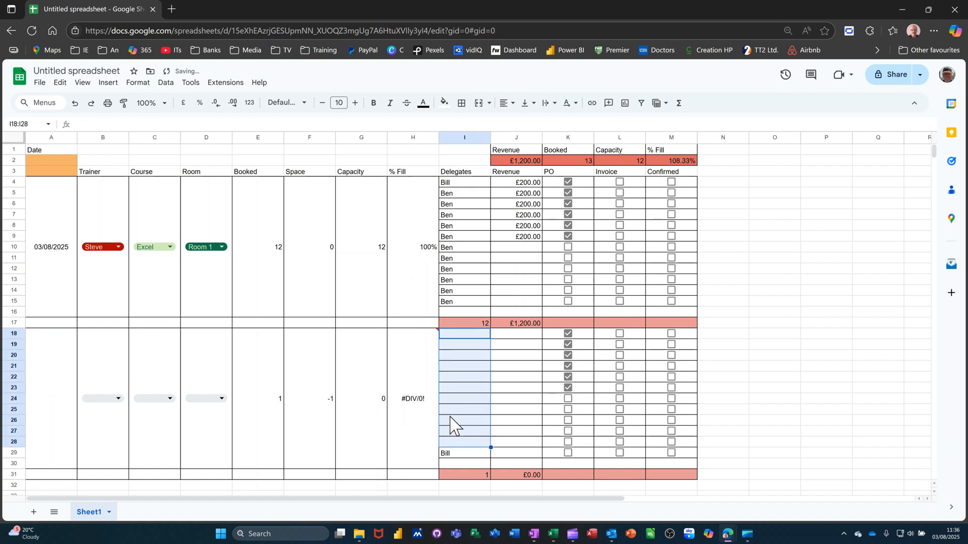
pyautogui.click(455, 455)
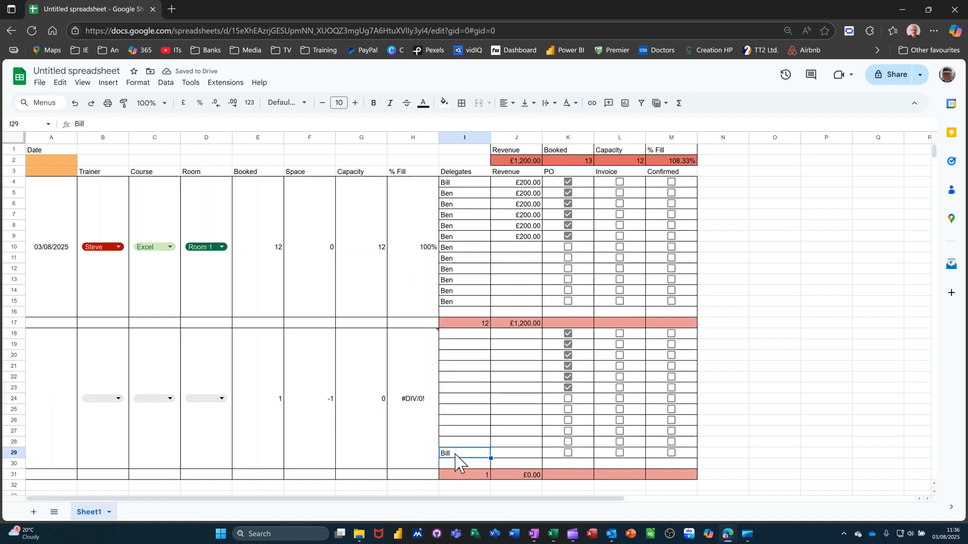
pyautogui.press('Delete')
# Clear the first block's delegate entries in I10:I15, leaving only the first six delegates.
pyautogui.moveTo(456, 248); pyautogui.dragTo(451, 305)
pyautogui.press('Delete')
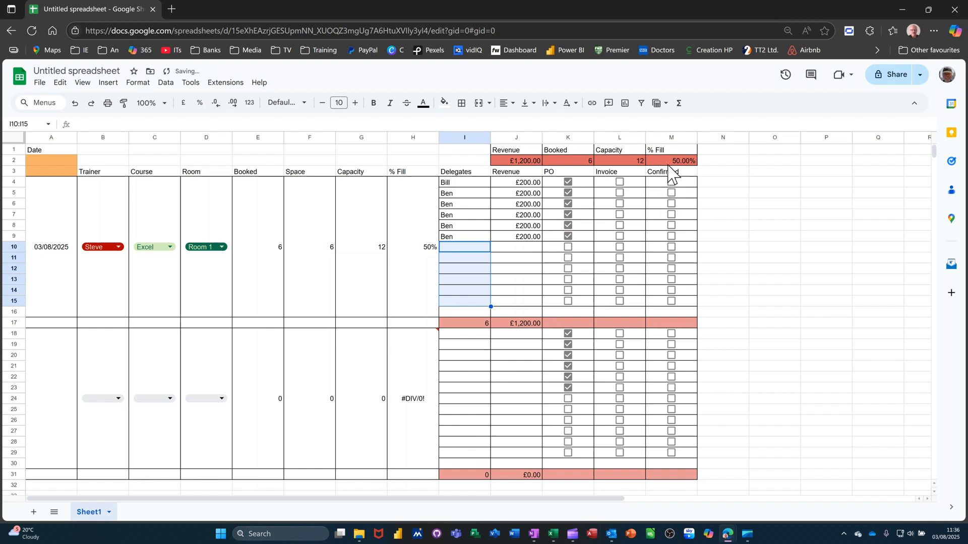
pyautogui.click(515, 269)
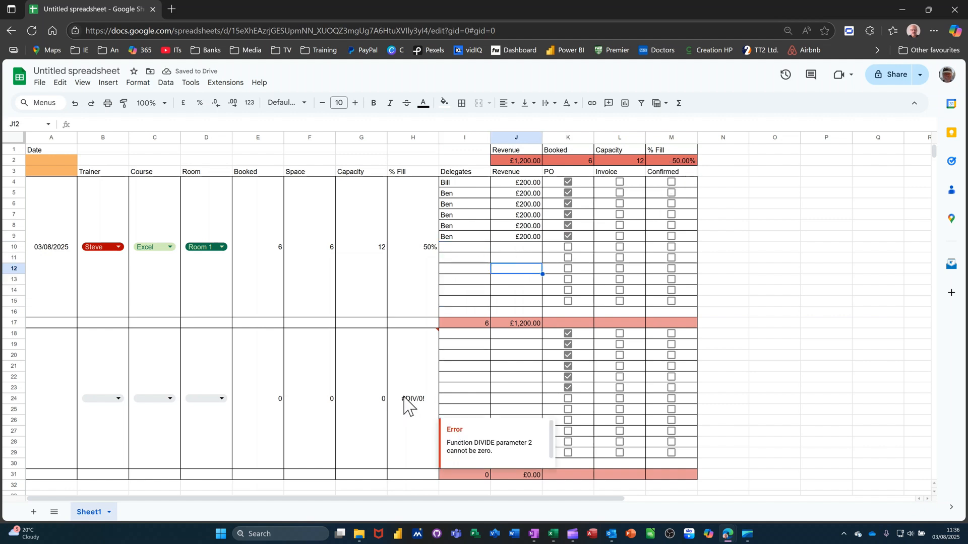
# Wrap the first block's % Fill formula in IFERROR so that H4 reads =iferror(E4/G4,0).
pyautogui.click(407, 253)
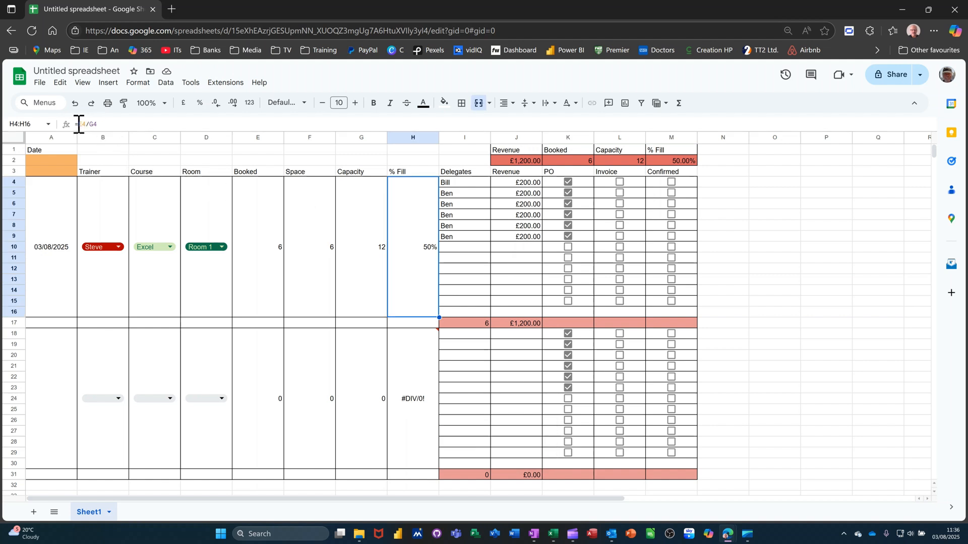
pyautogui.click(99, 125)
pyautogui.write('iferror(')
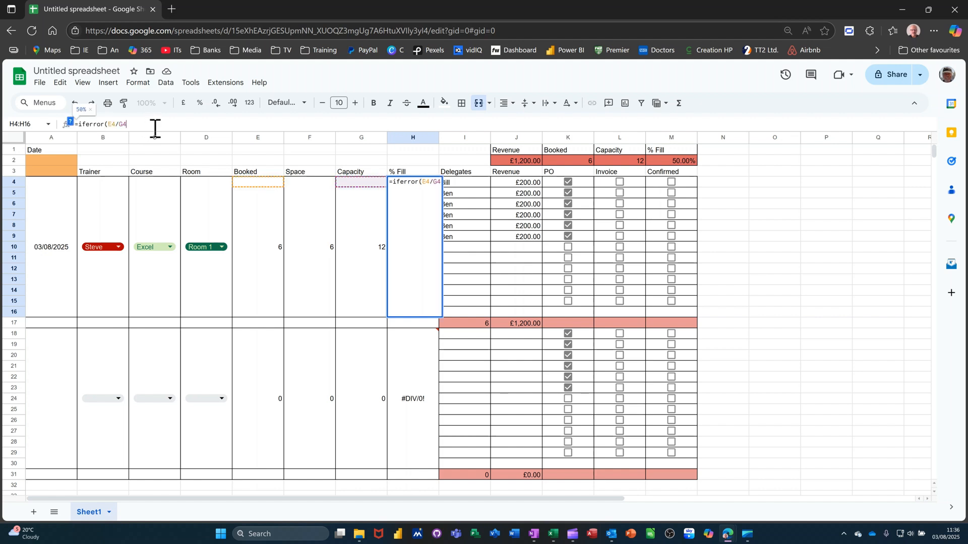
pyautogui.write('),')
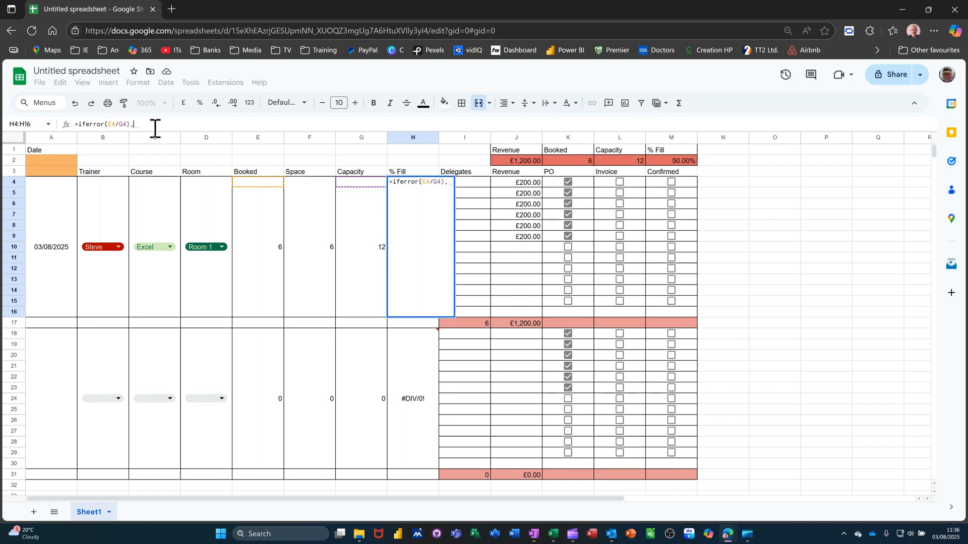
pyautogui.write('0')
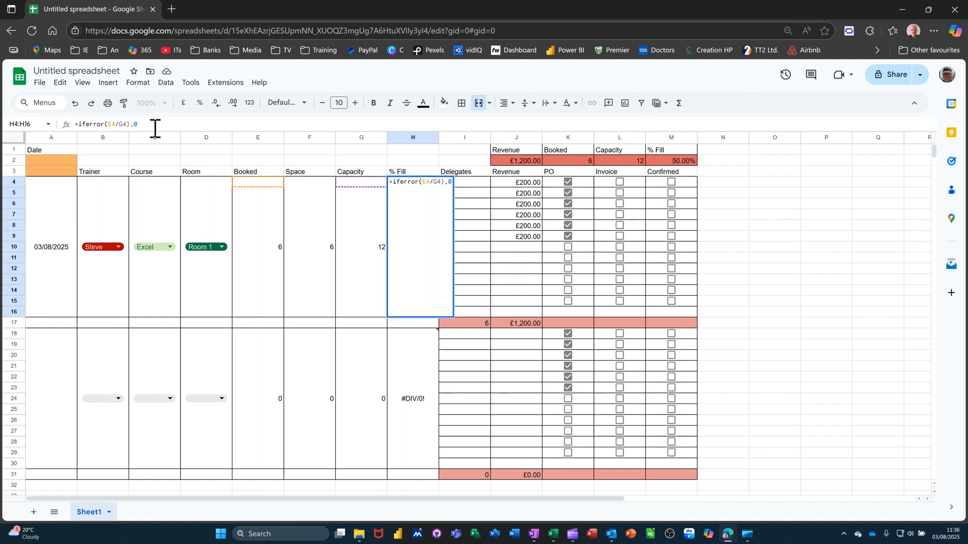
pyautogui.press('BackSpace')
pyautogui.press('BackSpace')
pyautogui.press('BackSpace')
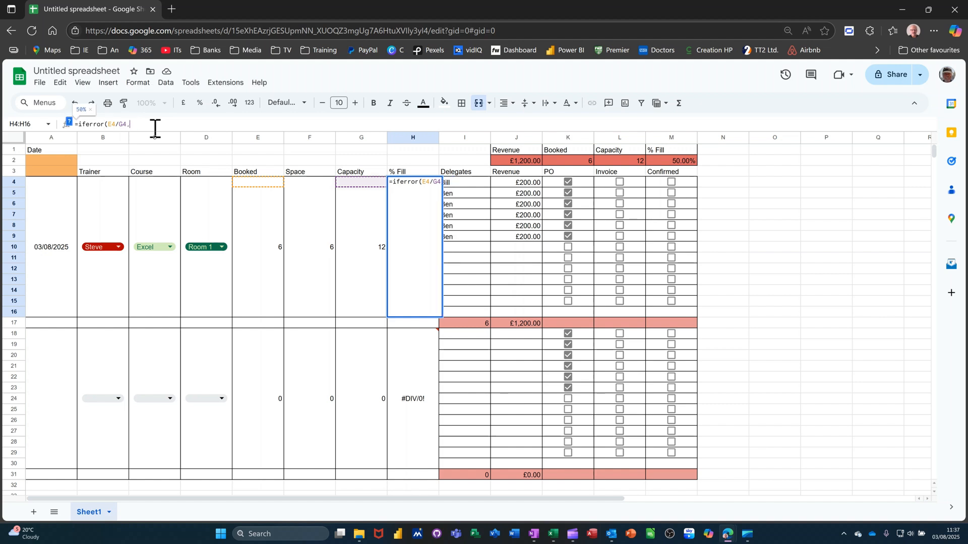
pyautogui.write(',0)')
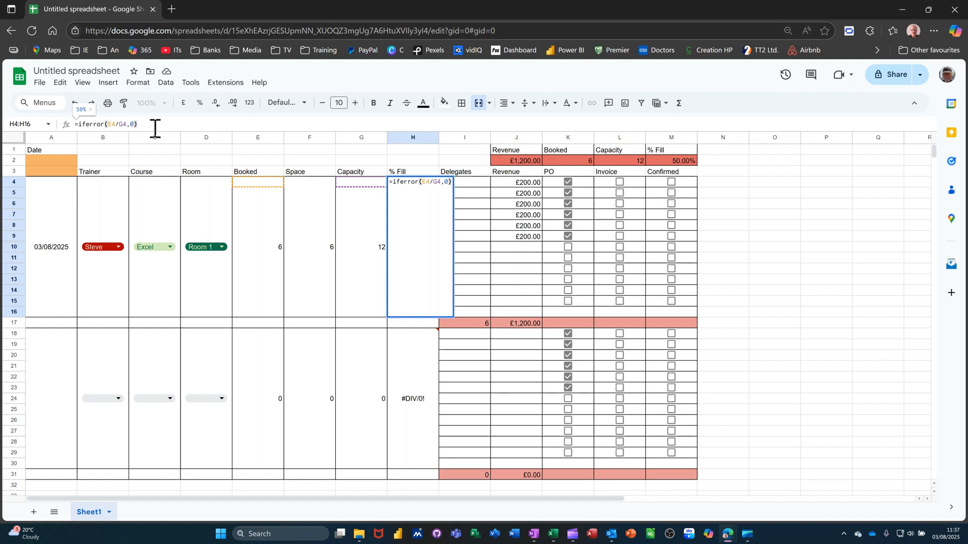
pyautogui.press('Return')
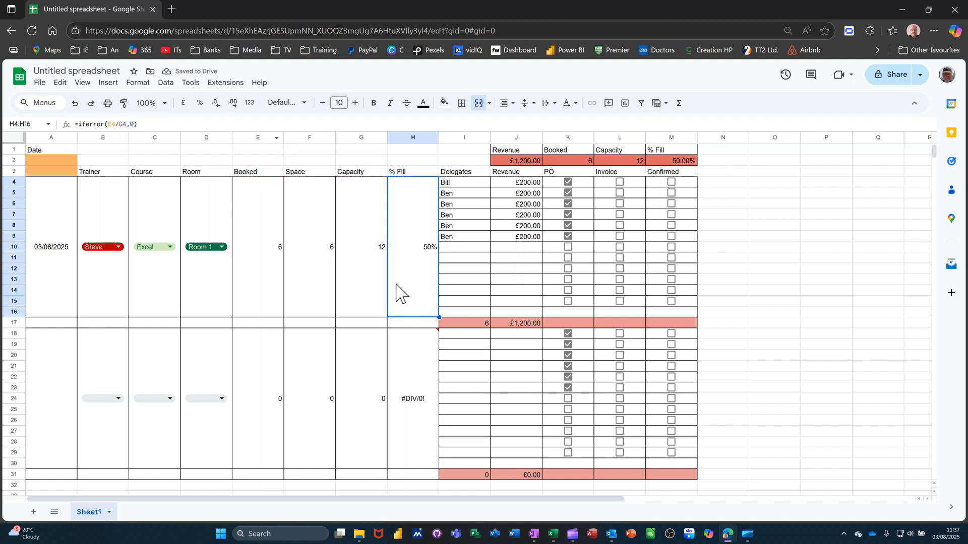
# Copy the first block's IFERROR % Fill formula into the second block's % Fill cell, H18:H30.
pyautogui.hotkey('ctrl', 'c')
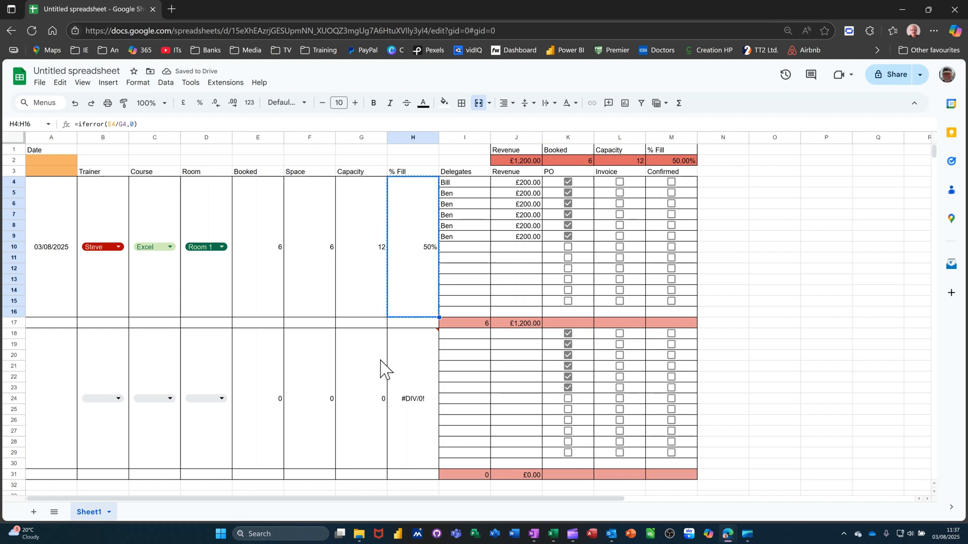
pyautogui.click(416, 410)
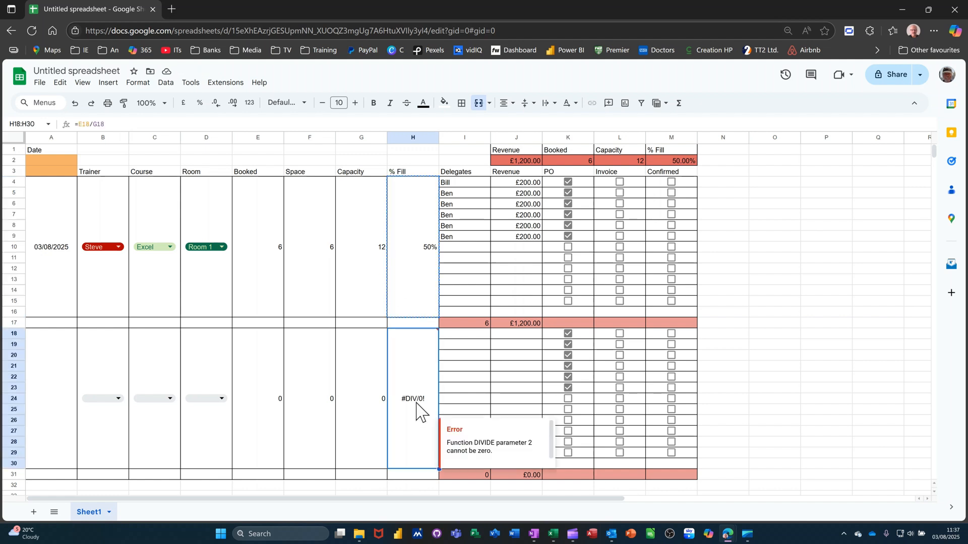
pyautogui.hotkey('ctrl', 'v')
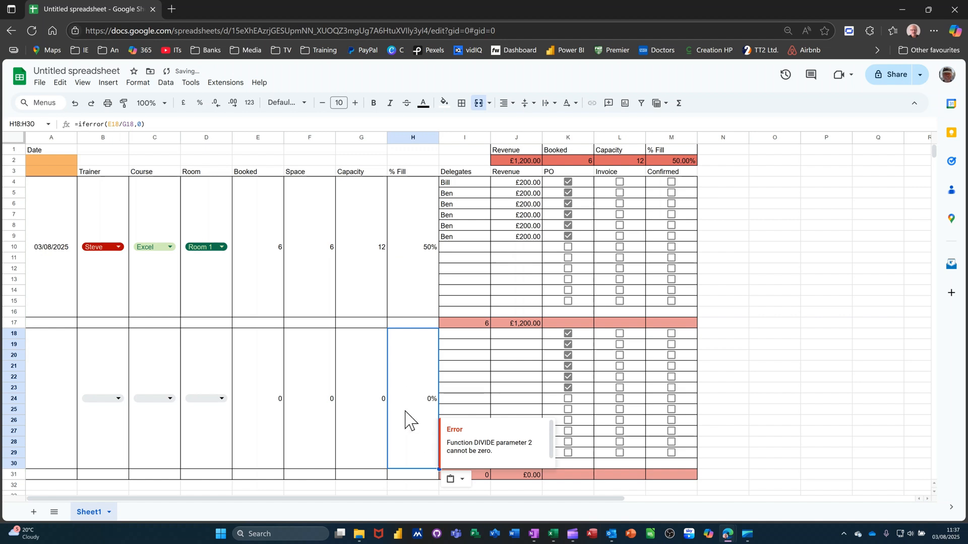
# Enter today's date, 03/08/2025, in the second block's date cell A18:A30 and check its Capacity formula.
pyautogui.click(60, 403)
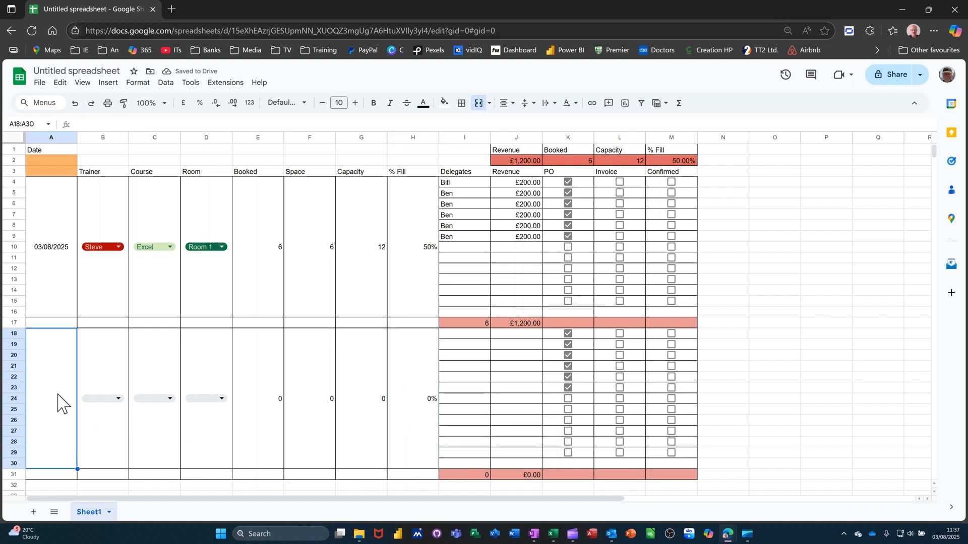
pyautogui.hotkey('ctrl', ';')
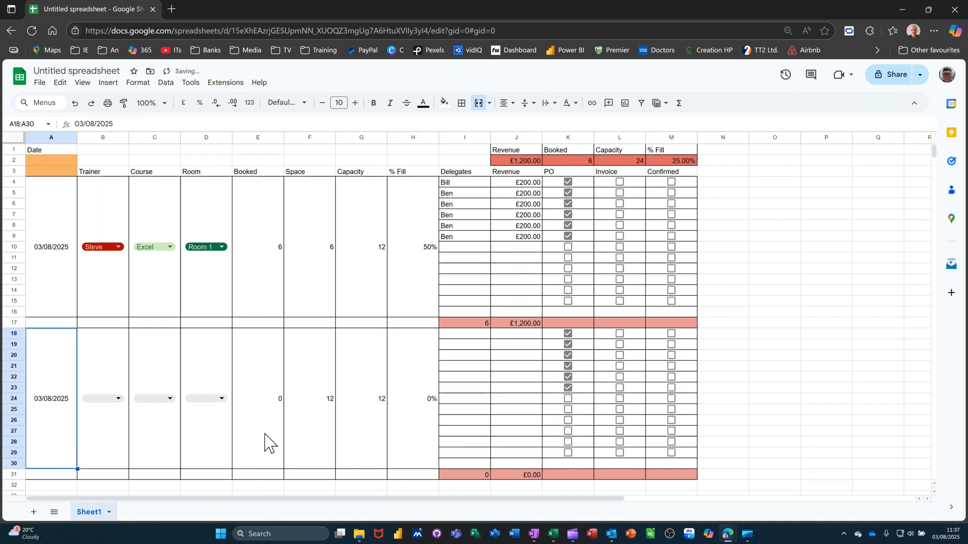
pyautogui.click(362, 443)
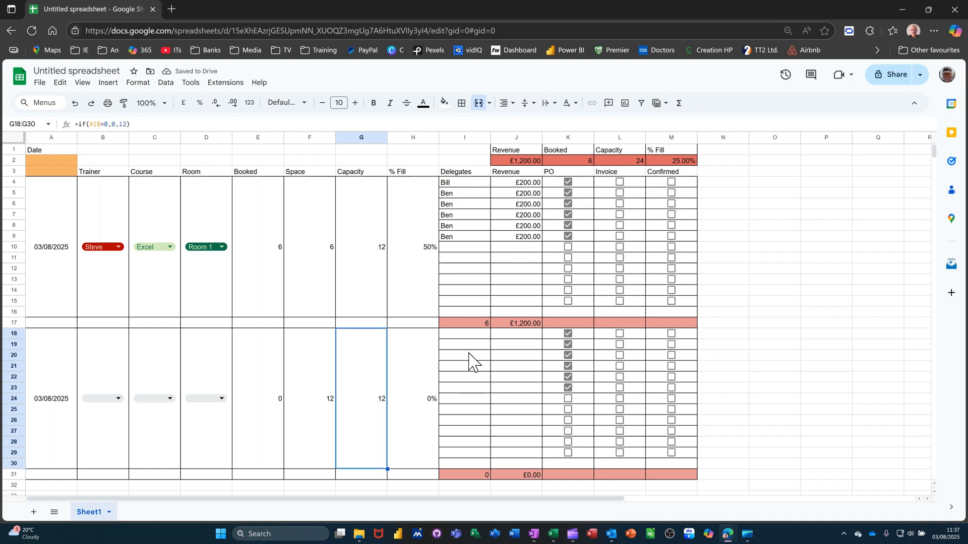
# Enter test delegates in the second block: g in I19 and gg in I23.
pyautogui.click(469, 348)
pyautogui.write('g')
pyautogui.click(469, 388)
pyautogui.write('gg')
pyautogui.click(466, 410)
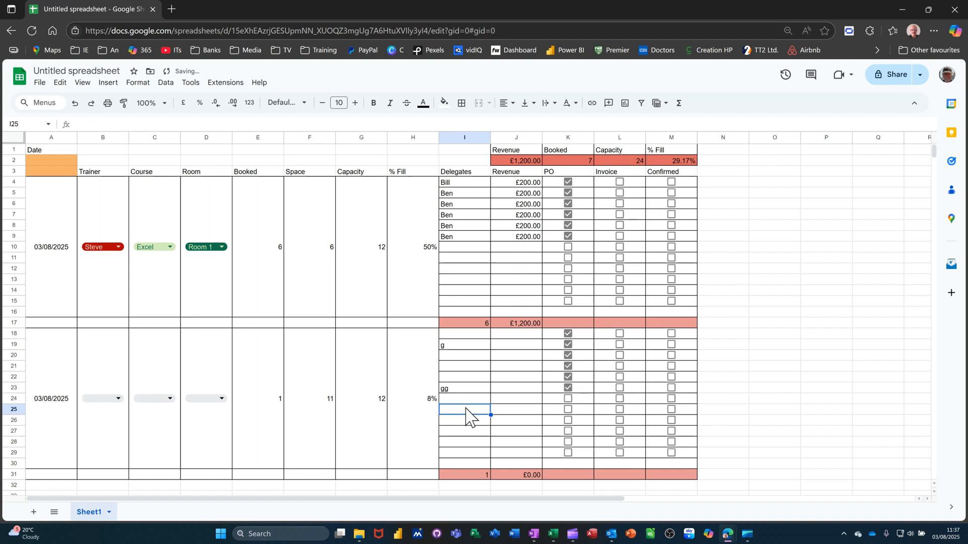